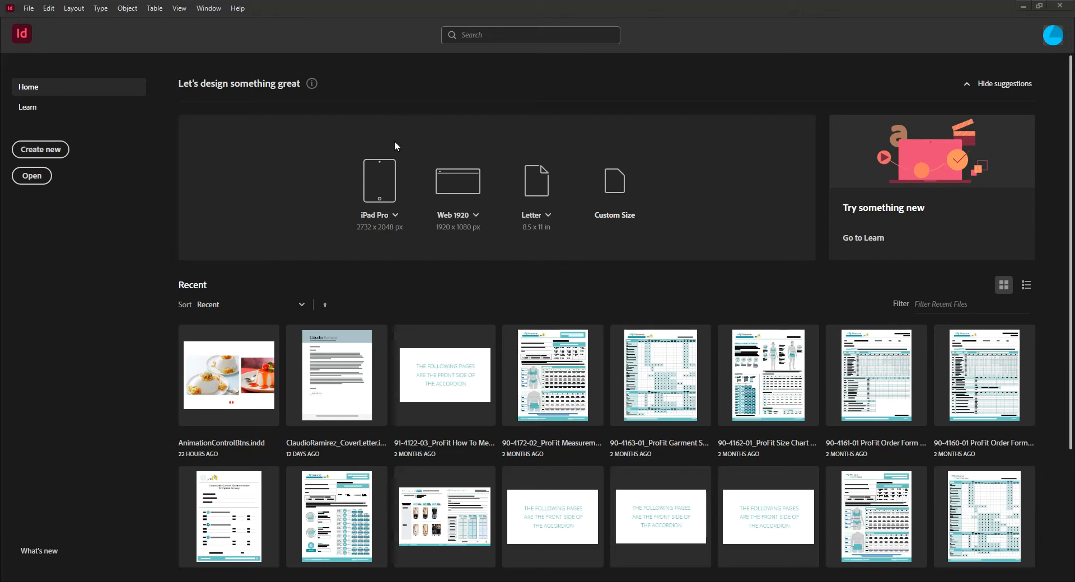
# Create a new landscape document from the iPad mobile preset (1024 x 768 px) with the primary text frame turned off
pyautogui.click(37, 154)
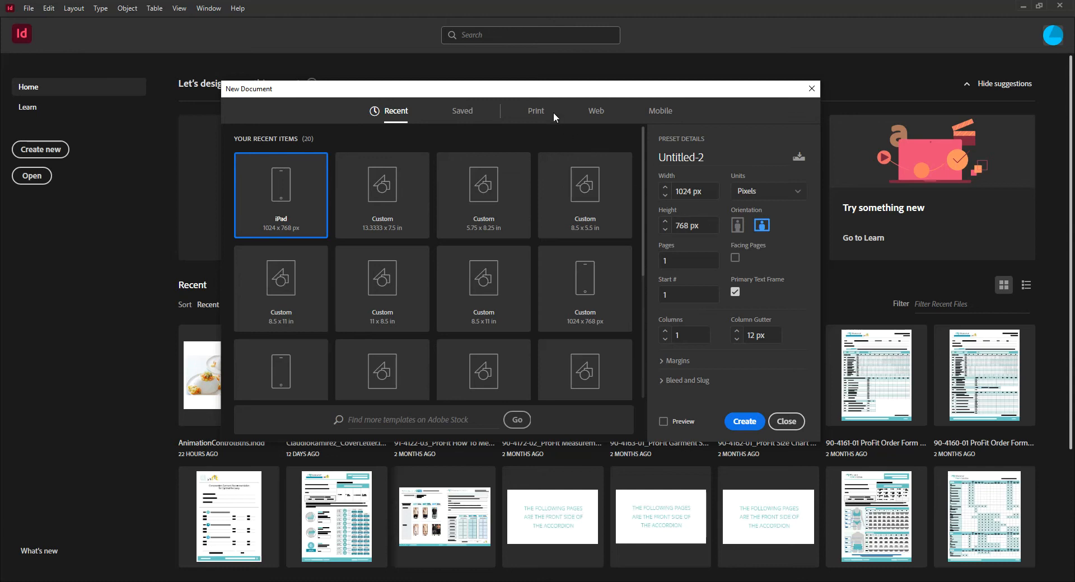
pyautogui.click(660, 111)
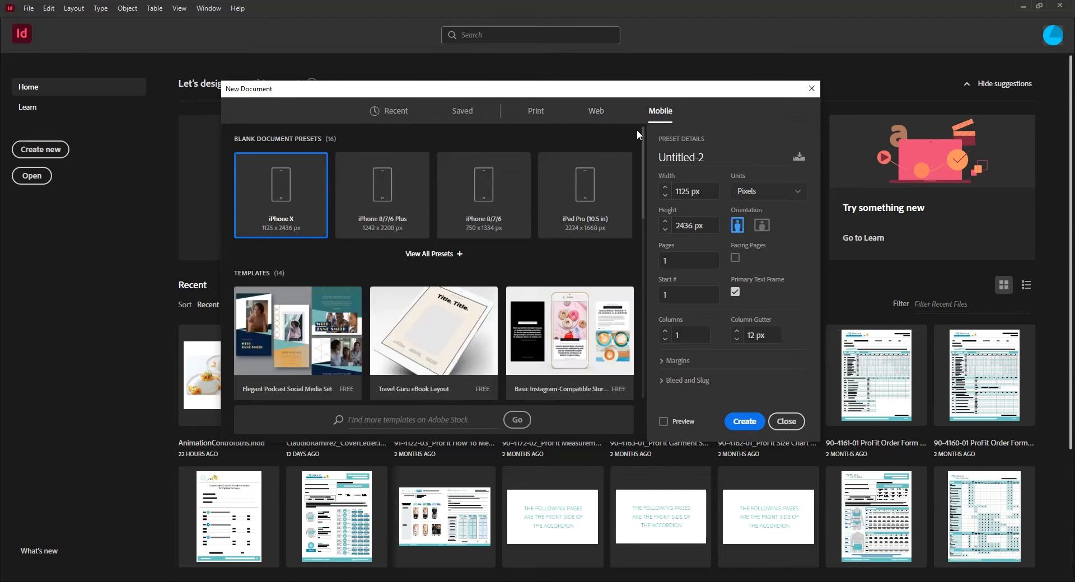
pyautogui.click(442, 254)
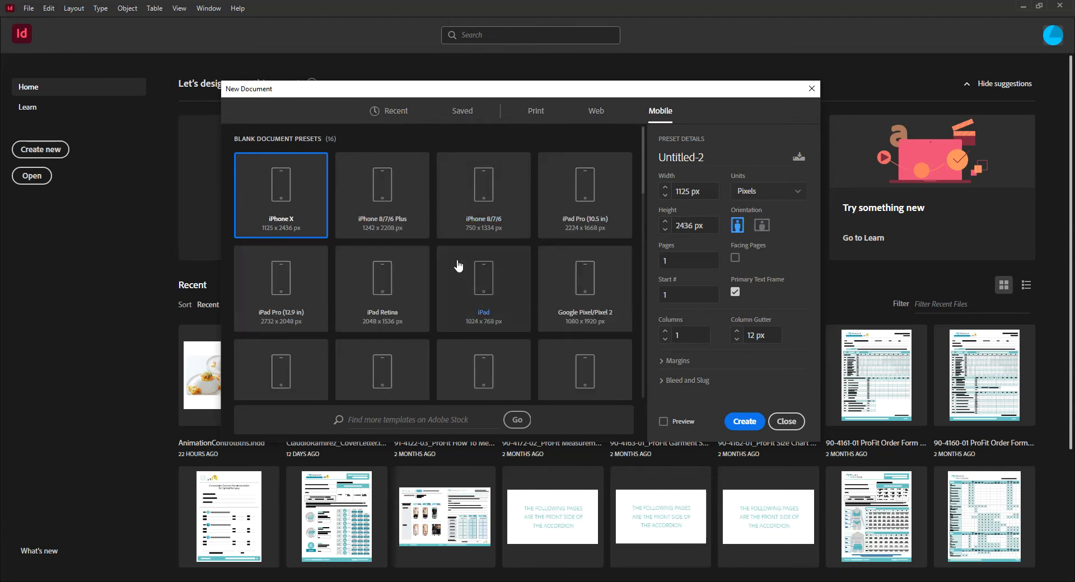
pyautogui.click(489, 287)
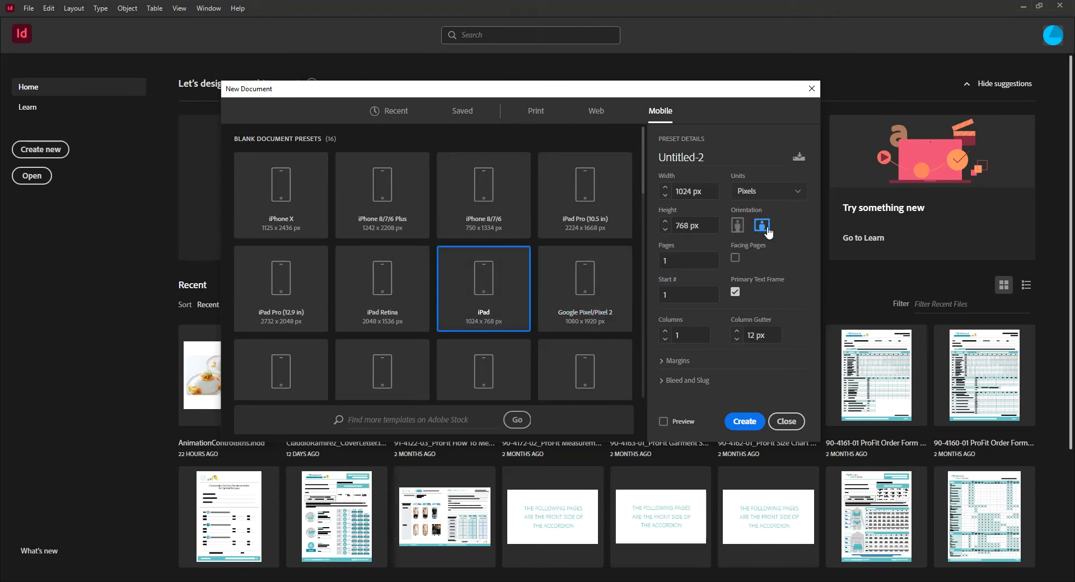
pyautogui.click(736, 293)
pyautogui.click(743, 424)
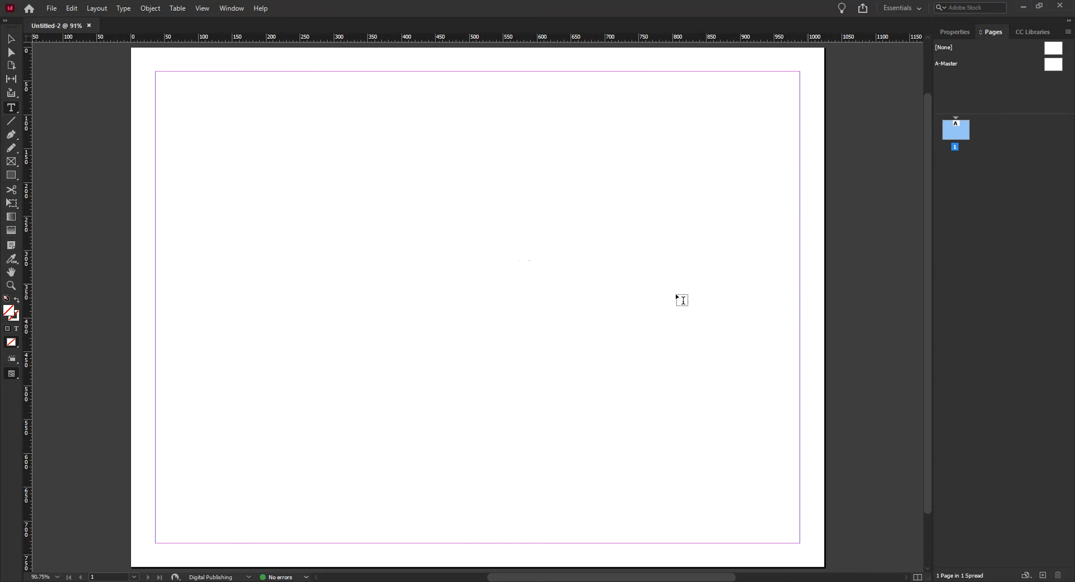
pyautogui.click(11, 39)
pyautogui.moveTo(176, 113); pyautogui.dragTo(479, 361)
pyautogui.moveTo(158, 196); pyautogui.dragTo(256, 302)
pyautogui.click(10, 53)
pyautogui.click(16, 264)
pyautogui.click(16, 264)
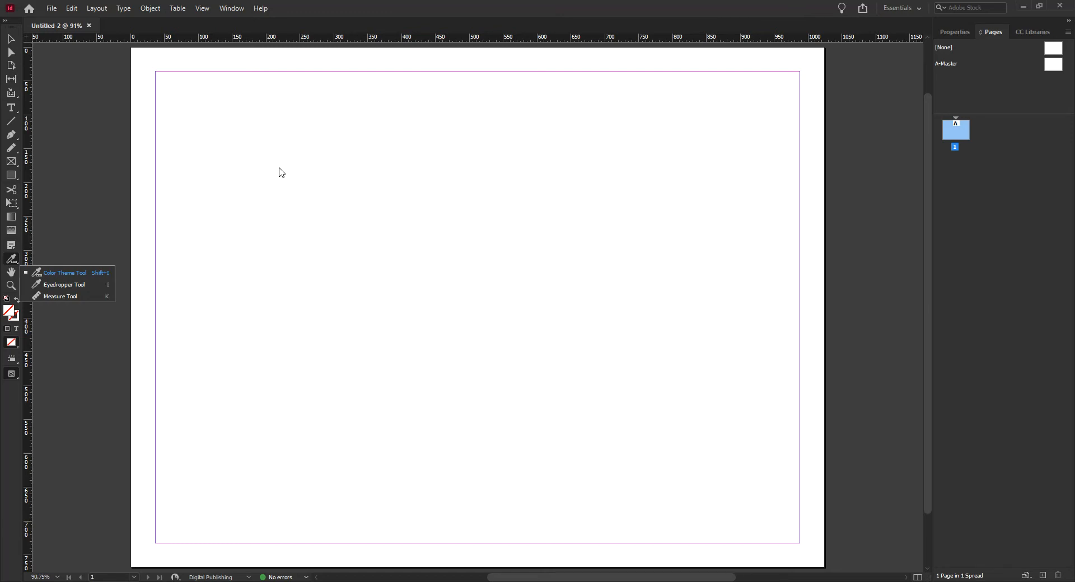
pyautogui.click(73, 286)
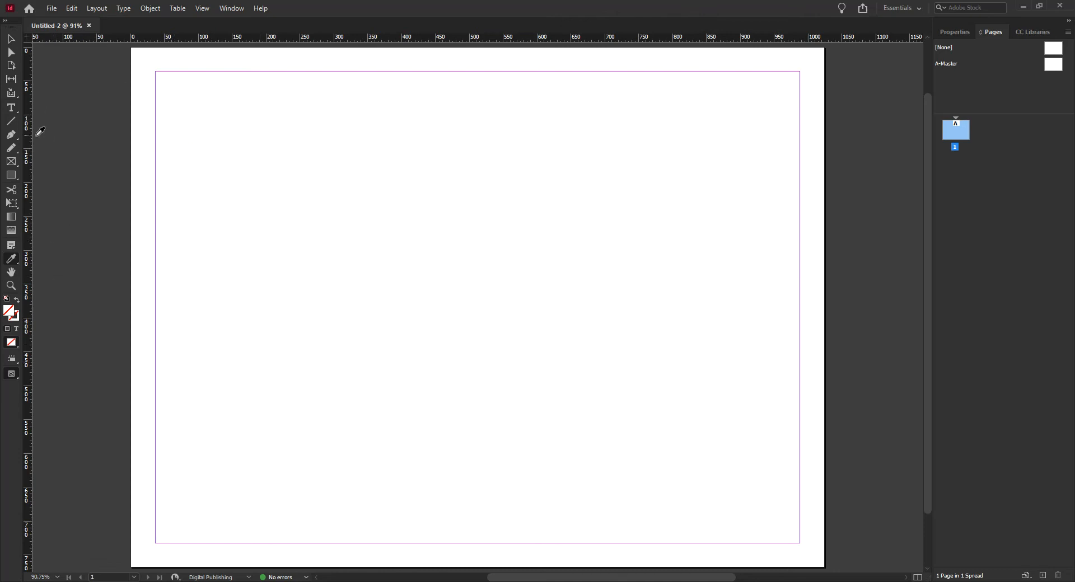
# Draw a text frame about 657 x 87 px at the upper-left corner of the page margins and enter "Title 1"
pyautogui.click(13, 109)
pyautogui.click(958, 32)
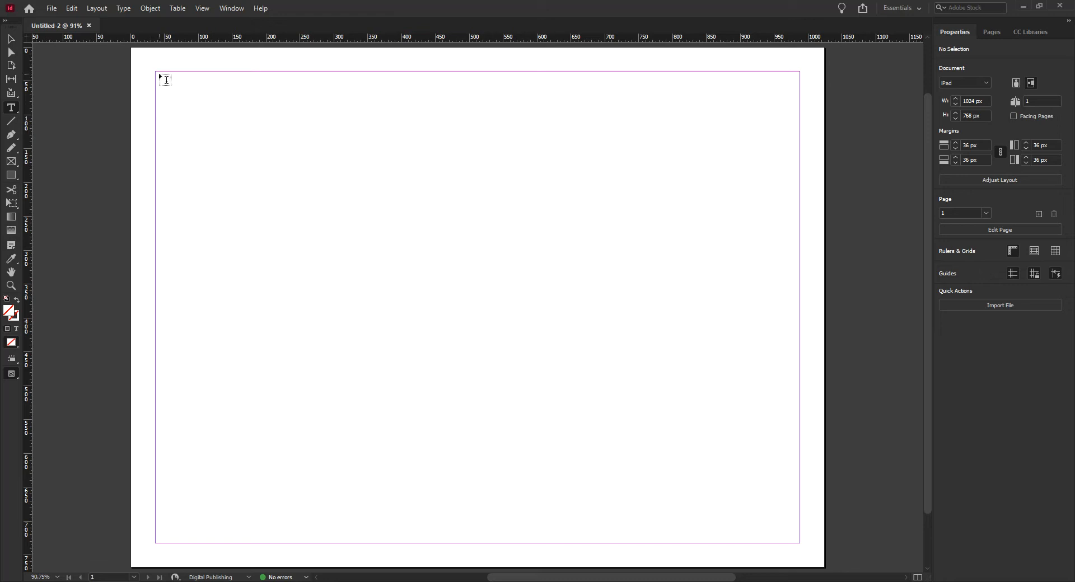
pyautogui.moveTo(156, 72); pyautogui.dragTo(600, 130)
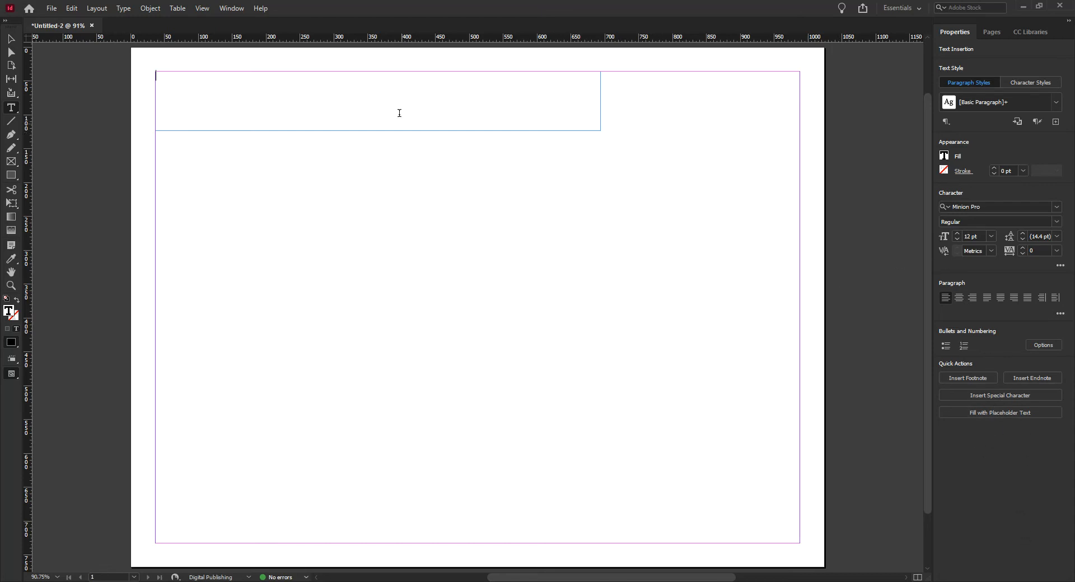
pyautogui.write('Title 1')
# Set the font of the "Title 1" text to Avenir LT Std 85 Heavy
pyautogui.moveTo(178, 75); pyautogui.dragTo(155, 75)
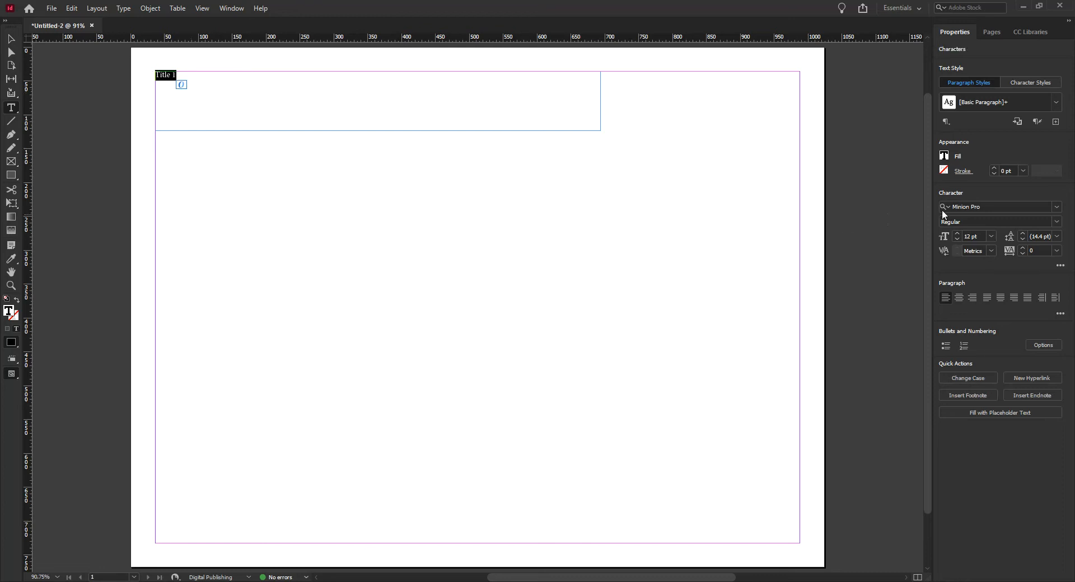
pyautogui.click(1057, 208)
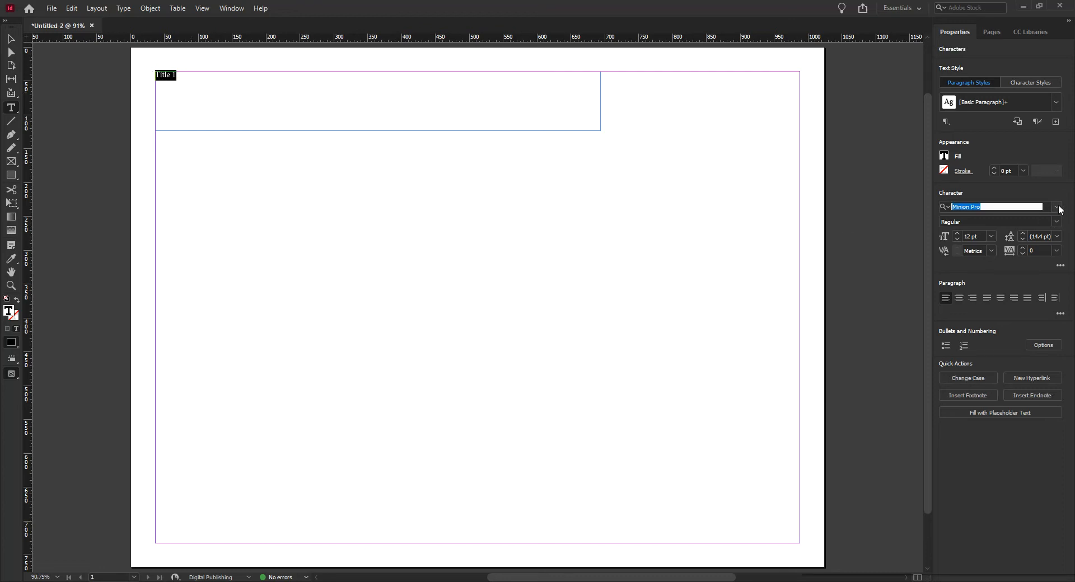
pyautogui.scroll(-5, 945, 476)
pyautogui.scroll(-2, 945, 474)
pyautogui.scroll(6, 946, 474)
pyautogui.scroll(1, 946, 475)
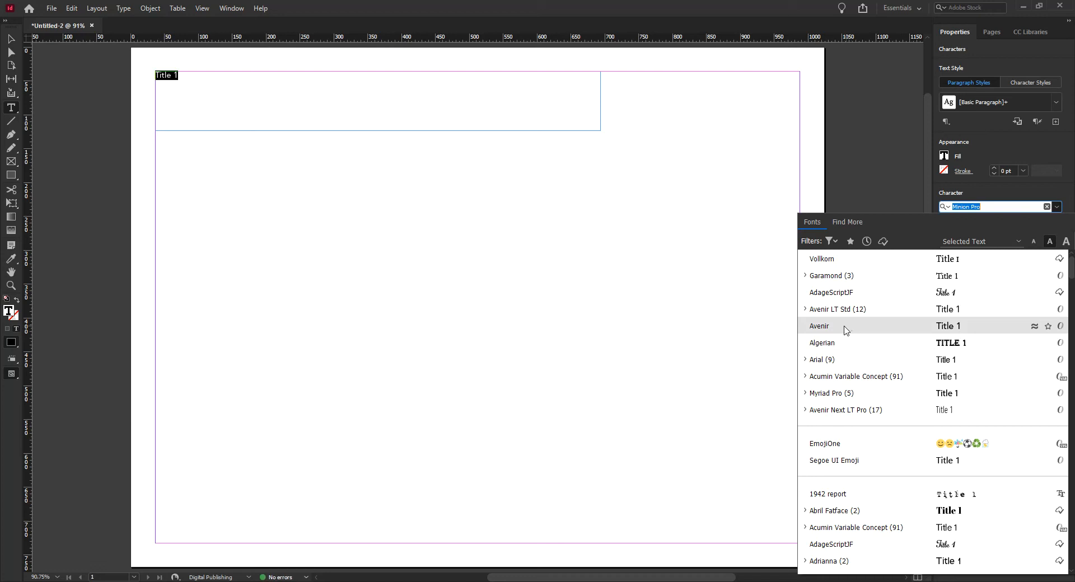
pyautogui.click(806, 308)
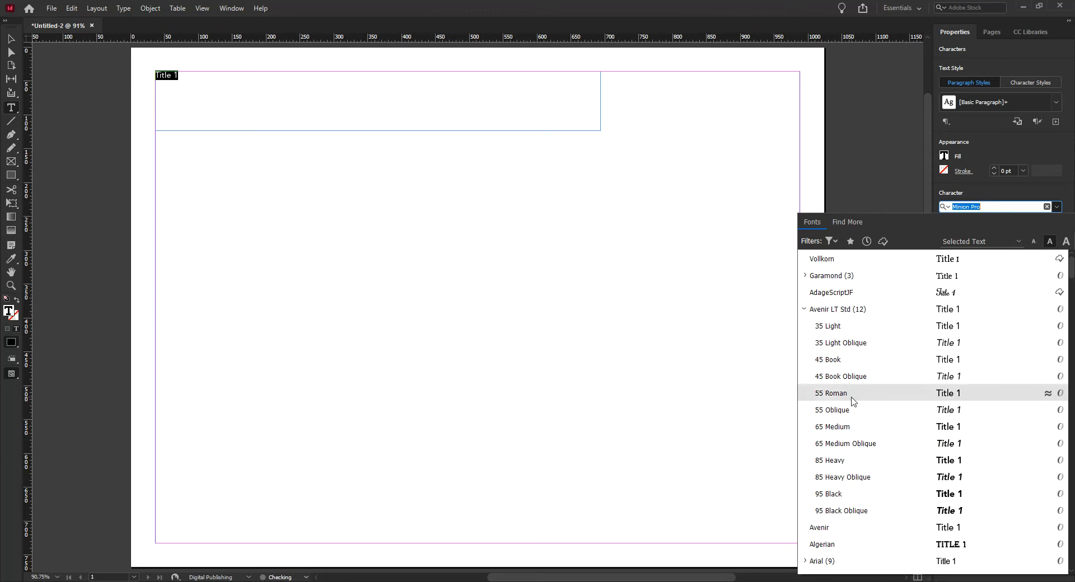
pyautogui.click(854, 466)
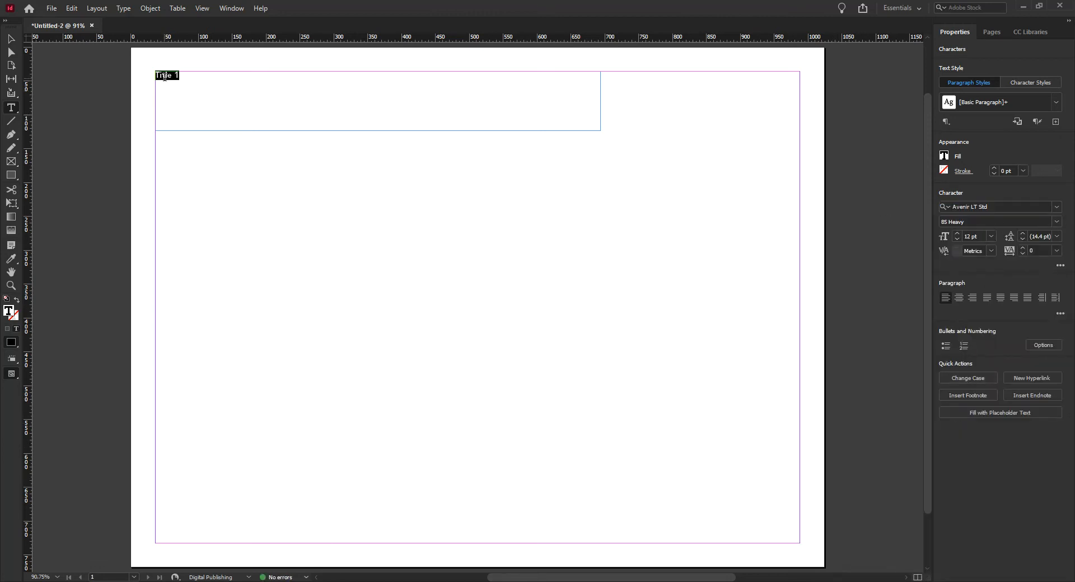
# Set the title's font size to 44 pt and its font style to 55 Roman
pyautogui.click(991, 237)
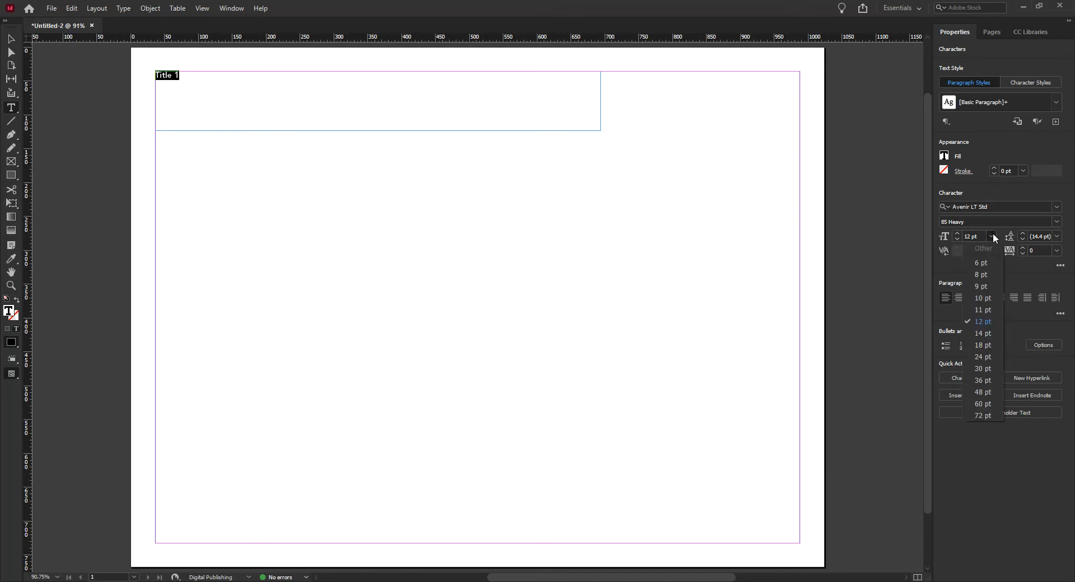
pyautogui.click(987, 391)
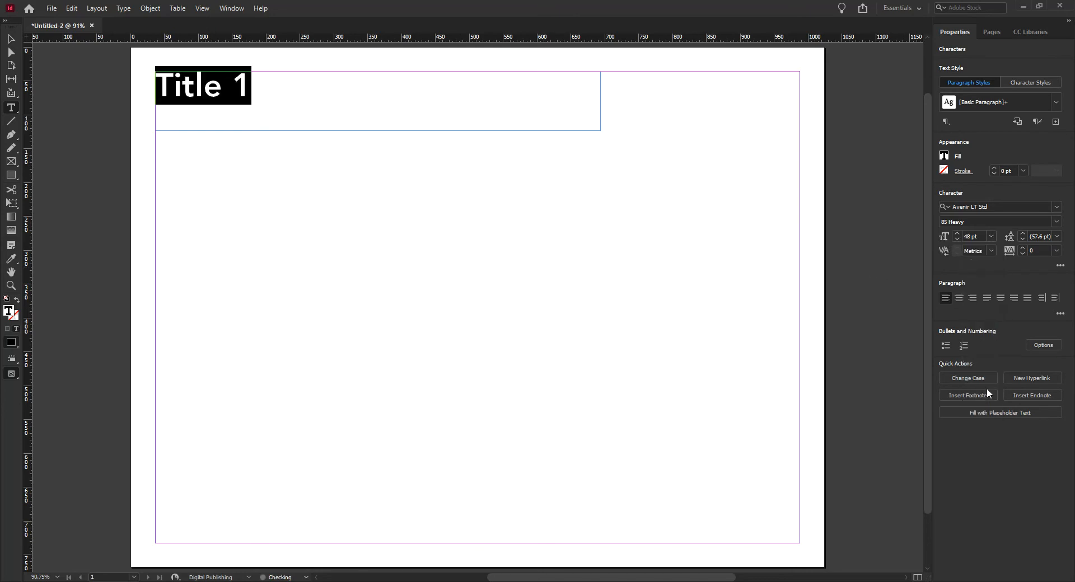
pyautogui.click(958, 231)
pyautogui.click(959, 232)
pyautogui.click(959, 231)
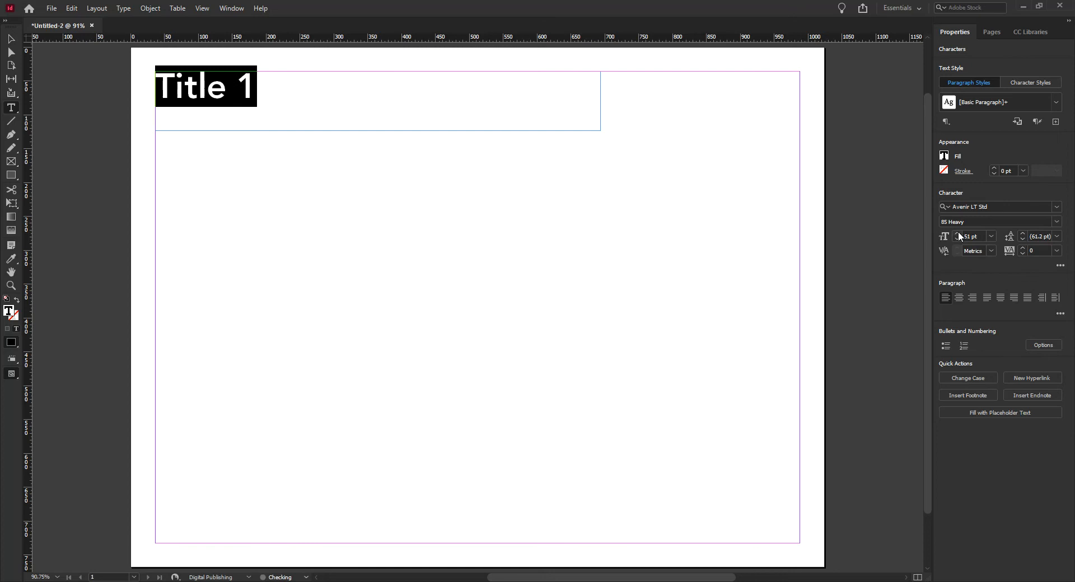
pyautogui.click(956, 237)
pyautogui.click(956, 237)
pyautogui.click(956, 237)
pyautogui.click(957, 237)
pyautogui.click(956, 237)
pyautogui.click(957, 237)
pyautogui.click(957, 238)
pyautogui.click(956, 237)
pyautogui.click(959, 233)
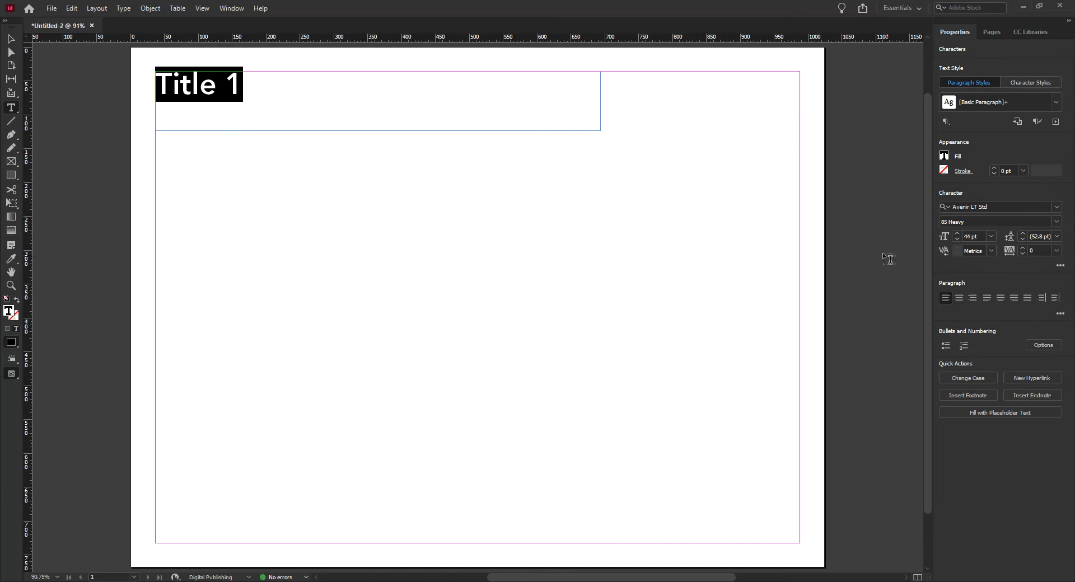
pyautogui.click(1057, 223)
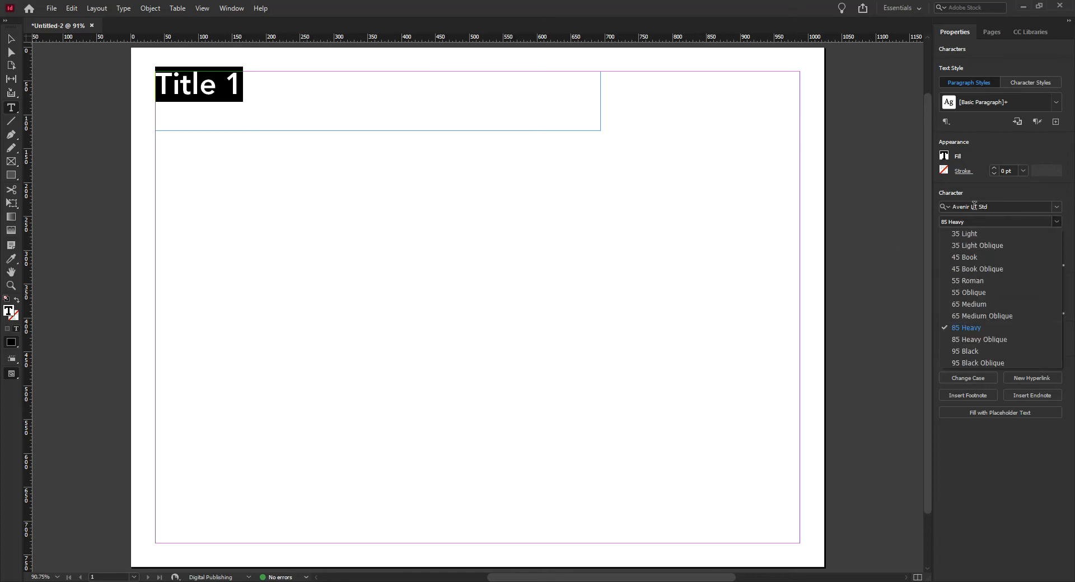
pyautogui.click(974, 282)
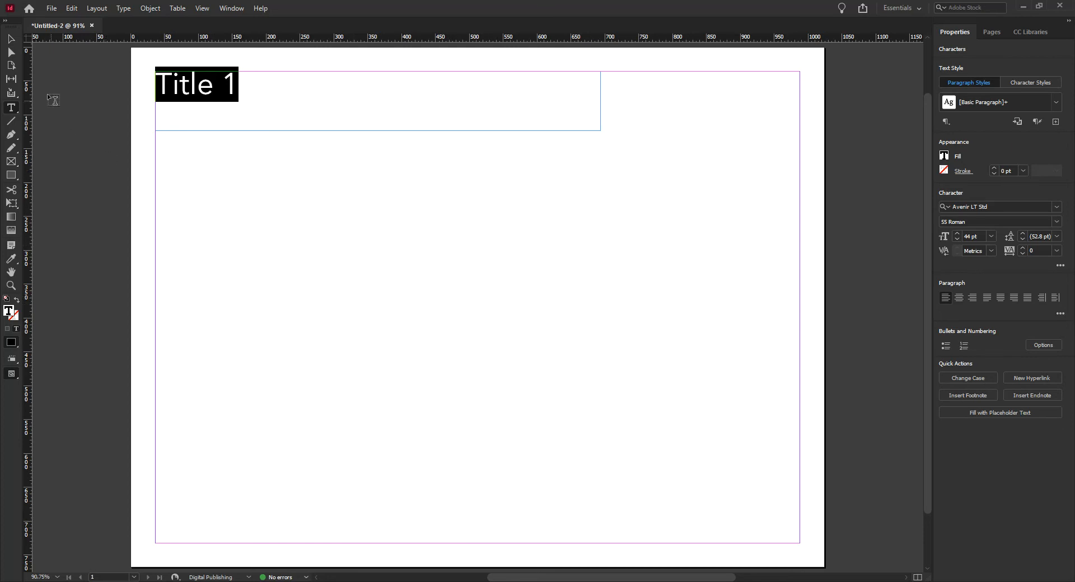
# Shrink the title's text frame around its text to about 197 x 53 px, keeping its upper-left corner in place
pyautogui.click(12, 39)
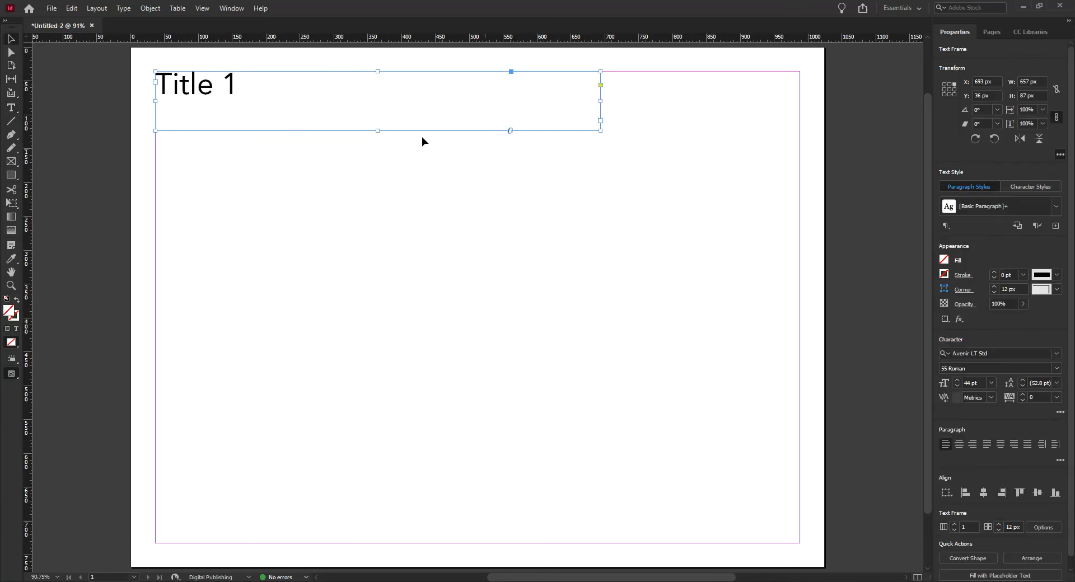
pyautogui.moveTo(375, 131); pyautogui.dragTo(376, 108)
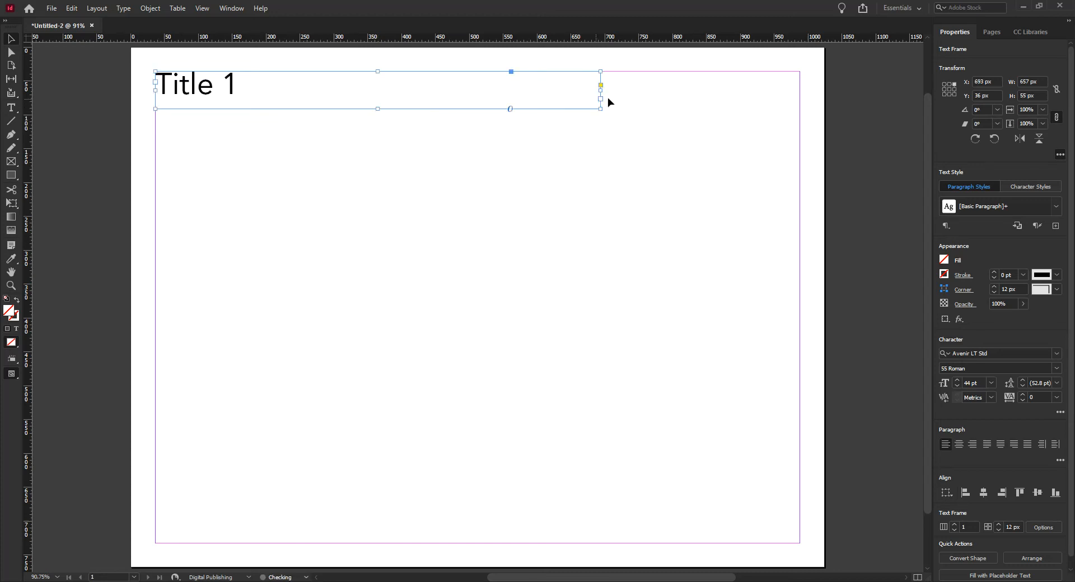
pyautogui.moveTo(601, 89); pyautogui.dragTo(289, 96)
pyautogui.moveTo(221, 108)
pyautogui.mouseDown()
pyautogui.moveTo(213, 154)
pyautogui.moveTo(222, 108)
pyautogui.mouseUp()
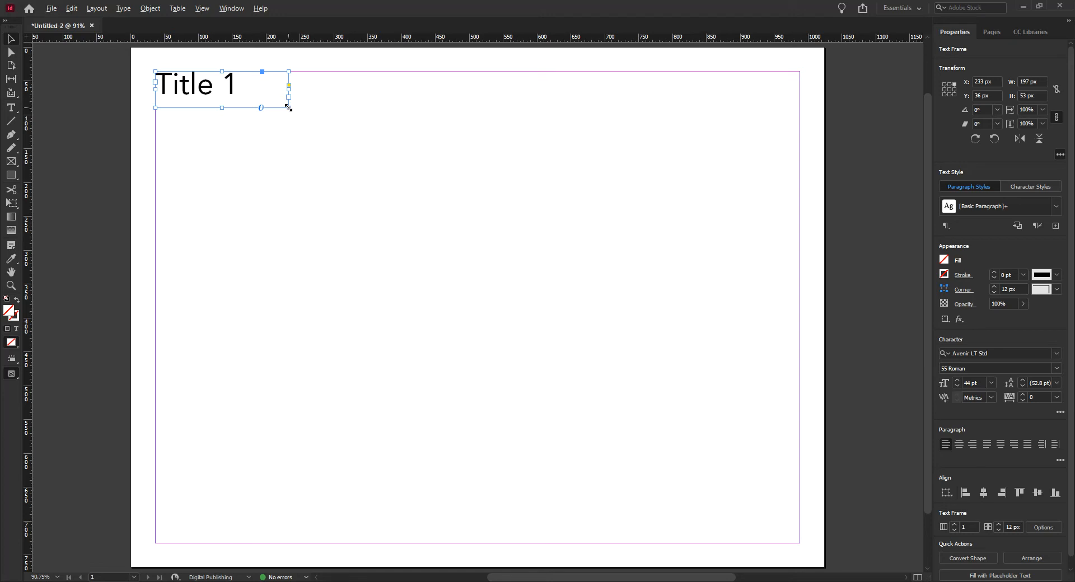
pyautogui.moveTo(288, 108); pyautogui.dragTo(288, 108)
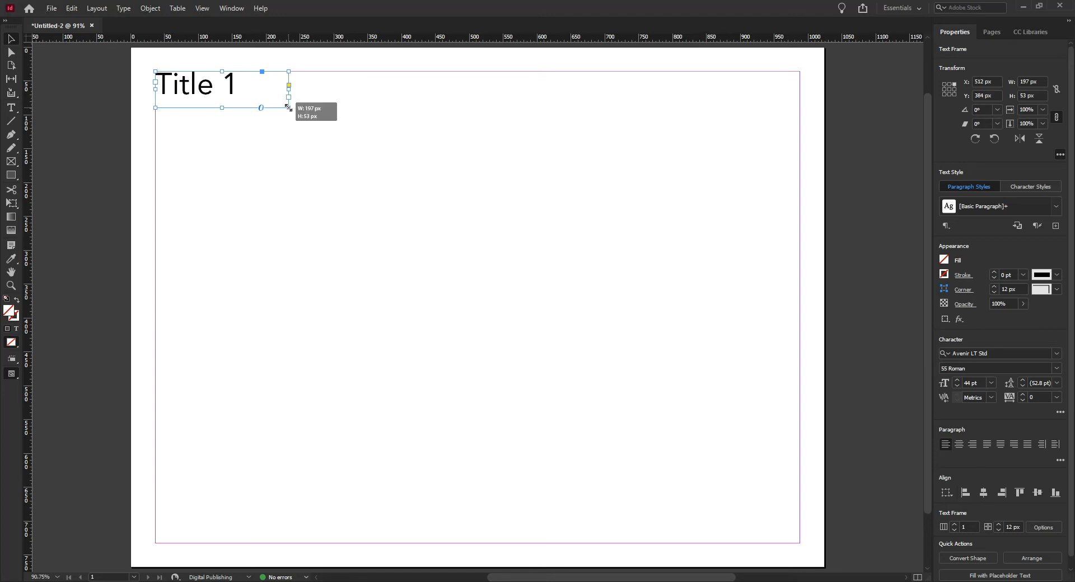
# Try enlarging the title frame from its centre to about 231 x 85 px and scaling it with its text to 94.6 pt, undoing each attempt
pyautogui.moveTo(288, 108); pyautogui.dragTo(321, 144)
pyautogui.hotkey('ctrl', 'z')
pyautogui.hotkey('ctrl', 'z')
pyautogui.hotkey('ctrl', 'z')
pyautogui.hotkey('ctrl', 'z')
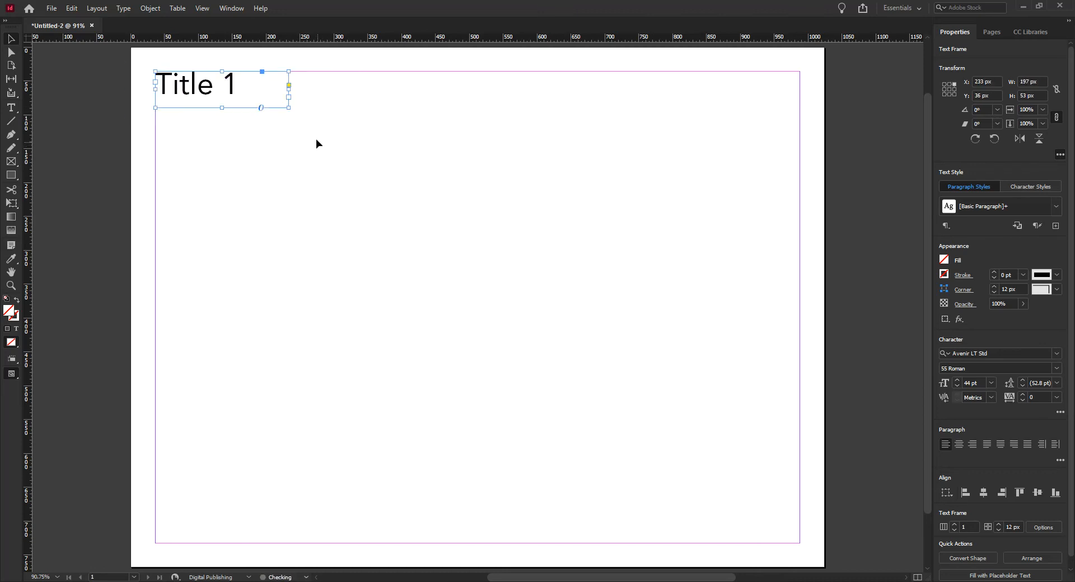
pyautogui.moveTo(288, 108); pyautogui.dragTo(300, 120)
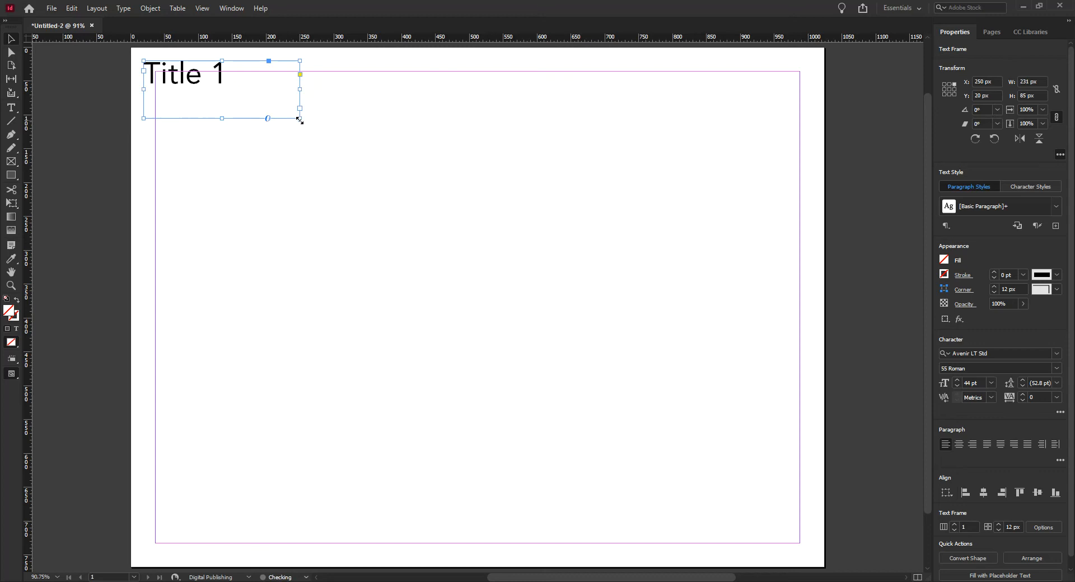
pyautogui.hotkey('ctrl', 'z')
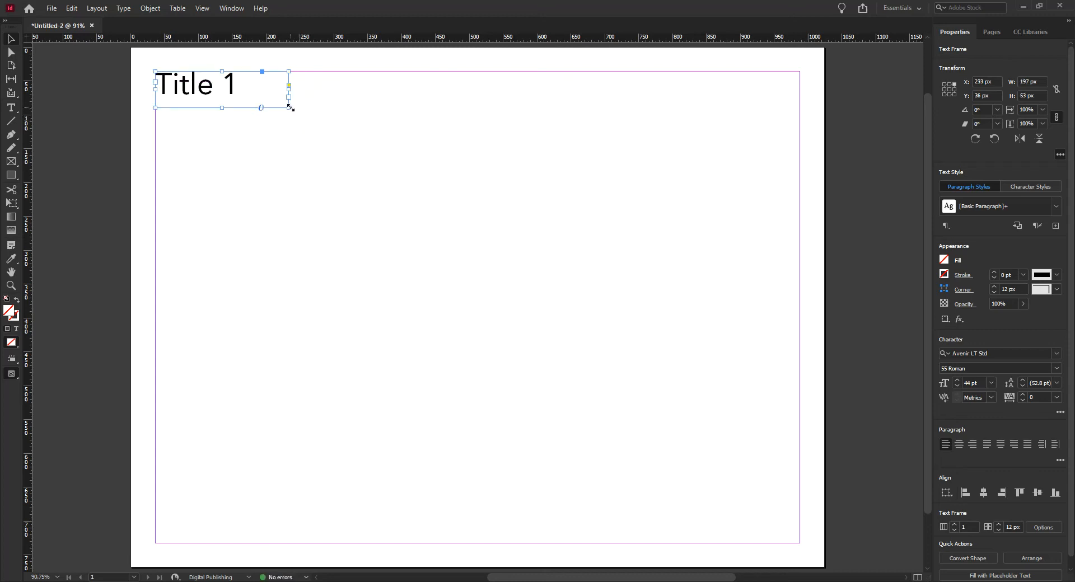
pyautogui.moveTo(289, 108); pyautogui.dragTo(345, 149)
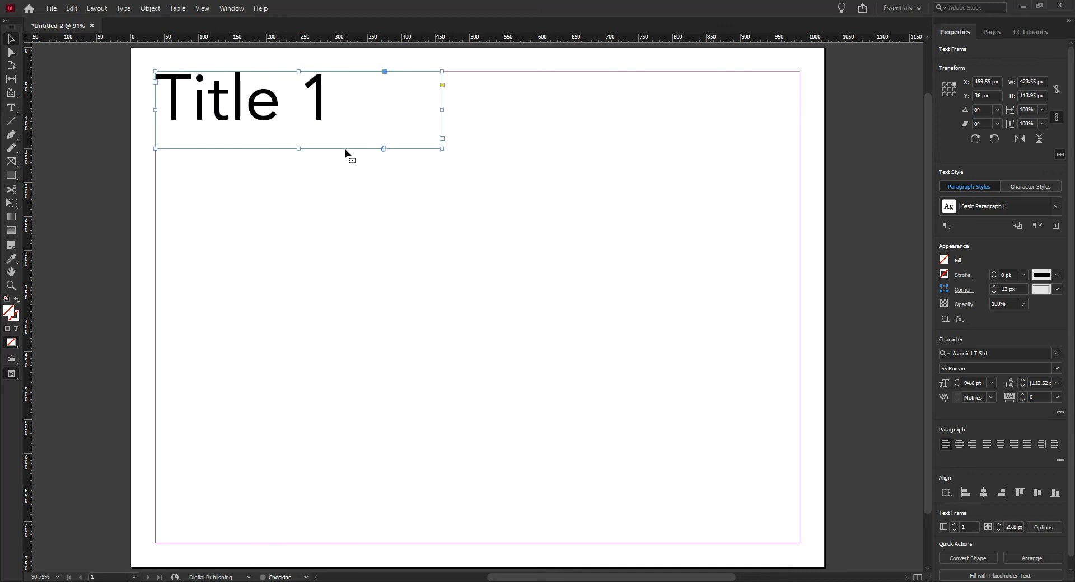
pyautogui.hotkey('ctrl', 'z')
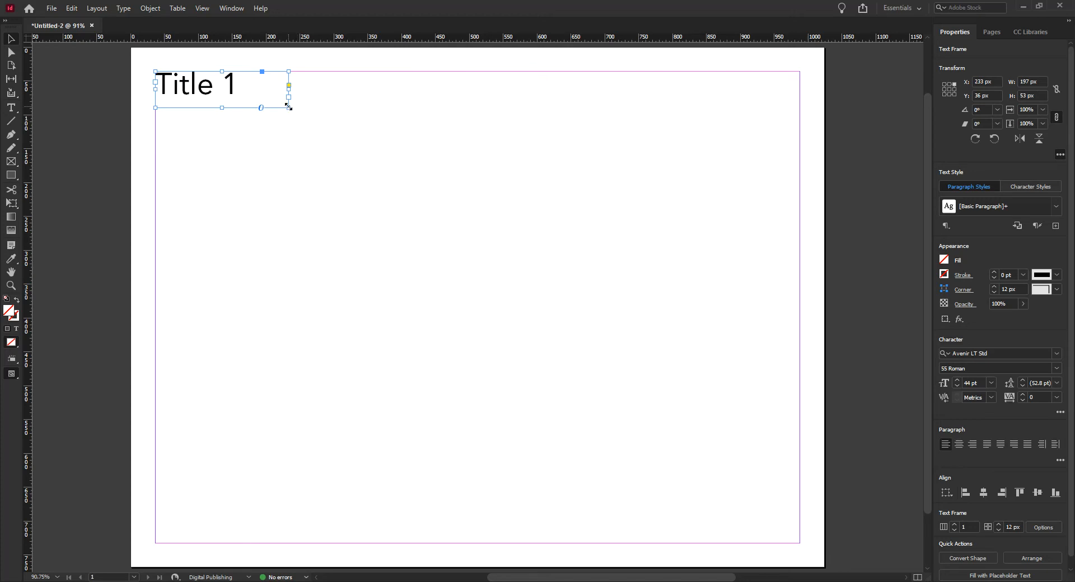
# Scale the title frame together with its text to about 214 x 58 px, keeping the upper-left corner fixed
pyautogui.moveTo(288, 107); pyautogui.dragTo(288, 107)
pyautogui.moveTo(288, 107)
pyautogui.mouseDown()
pyautogui.moveTo(436, 165)
pyautogui.moveTo(587, 199)
pyautogui.moveTo(301, 106)
pyautogui.mouseUp()
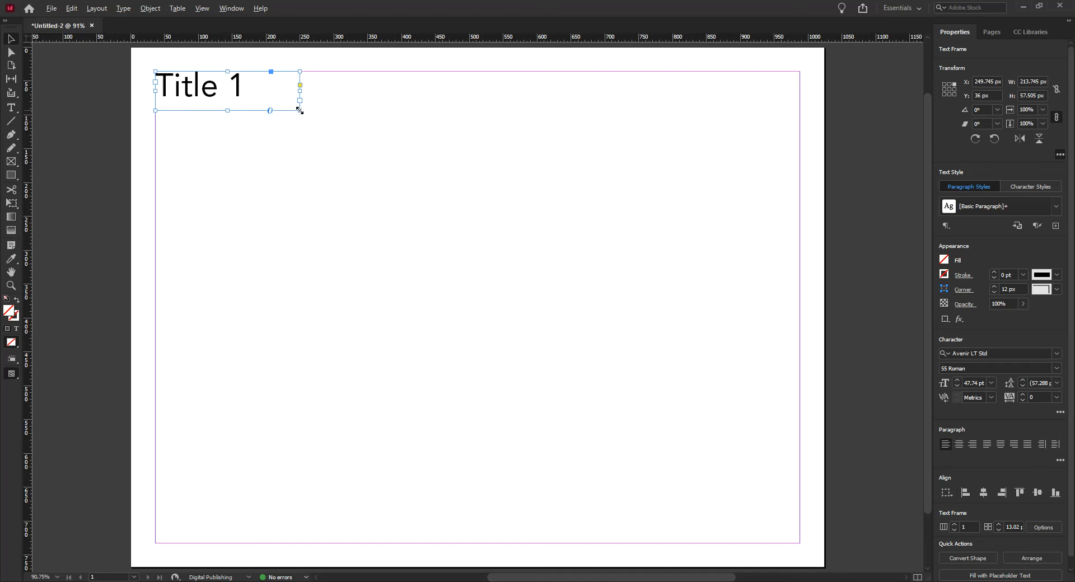
# Try enlarging the title frame from its centre to about 282 x 104 px and scaling it with its text to about 651 x 175 px, undoing both
pyautogui.moveTo(300, 111); pyautogui.dragTo(323, 127)
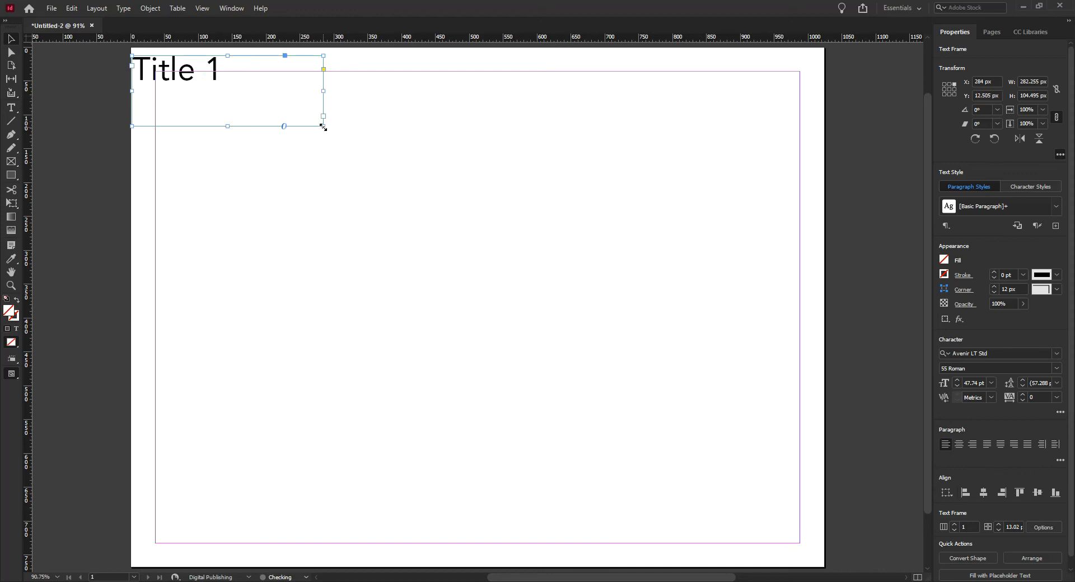
pyautogui.hotkey('ctrl', 'z')
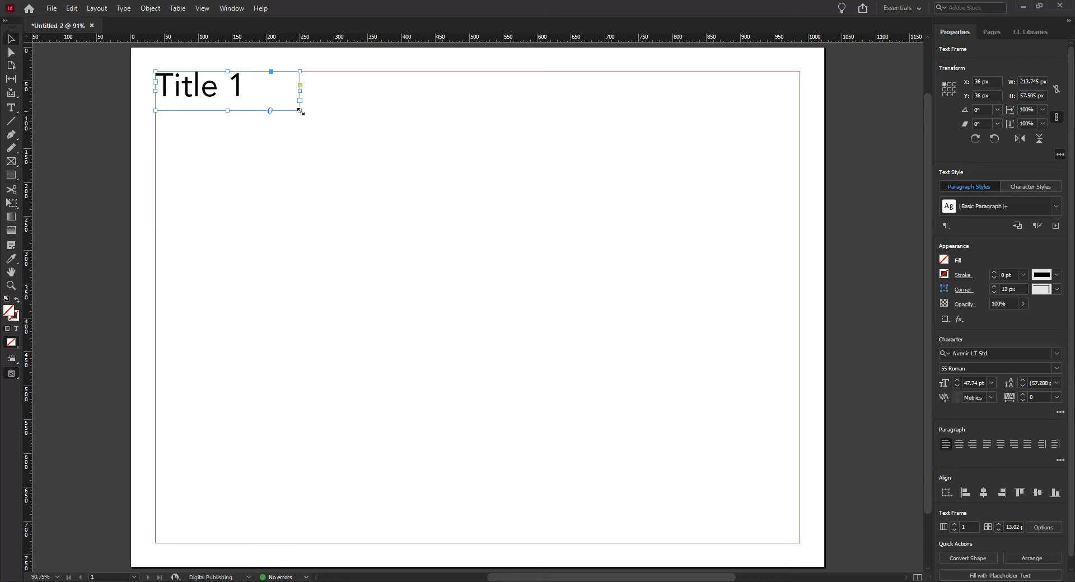
pyautogui.moveTo(300, 112); pyautogui.dragTo(492, 194)
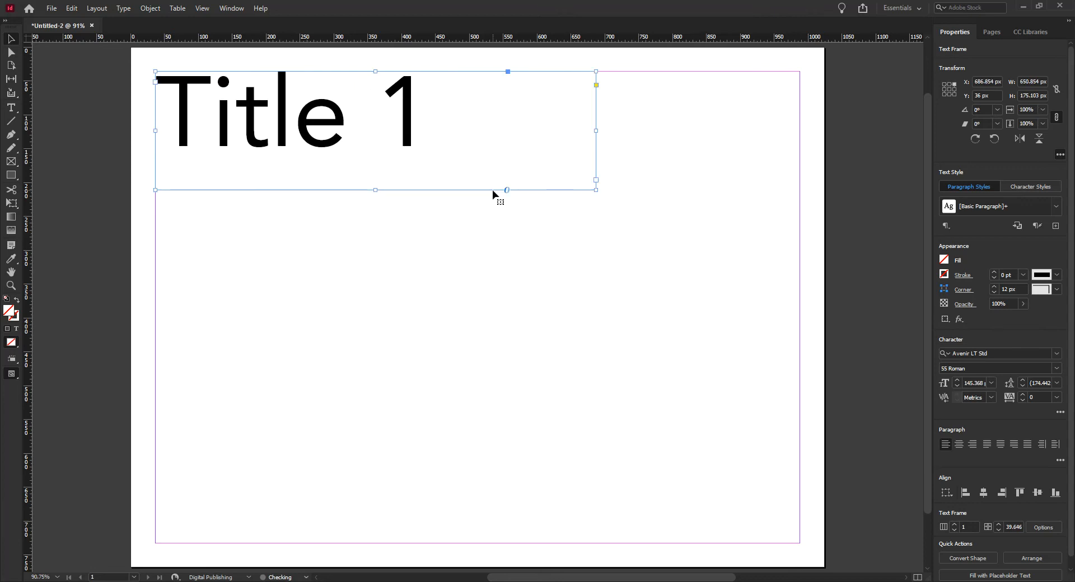
pyautogui.hotkey('ctrl', 'z')
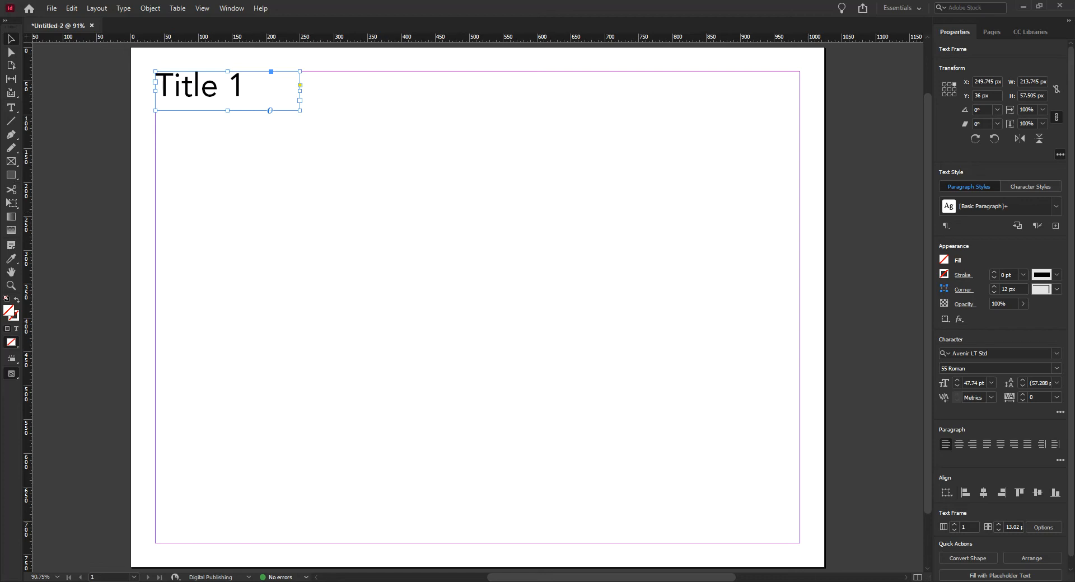
# Draw a second text frame below the title, spanning the full width between the page margins
pyautogui.click(10, 110)
pyautogui.moveTo(157, 135); pyautogui.dragTo(806, 291)
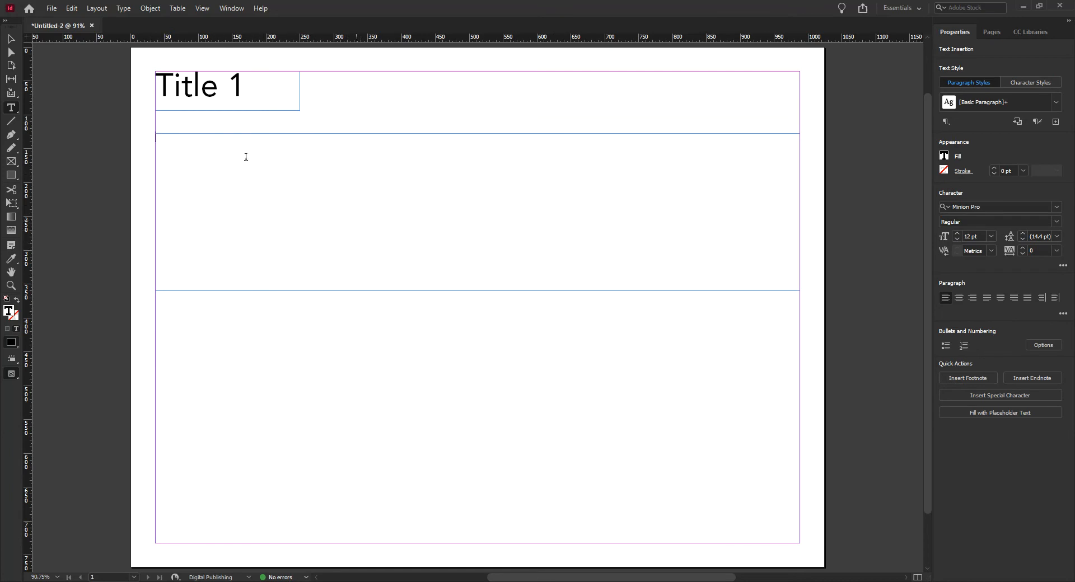
# Fill the full-width frame below the title with placeholder text and shorten the frame to about 202 px high
pyautogui.click(123, 9)
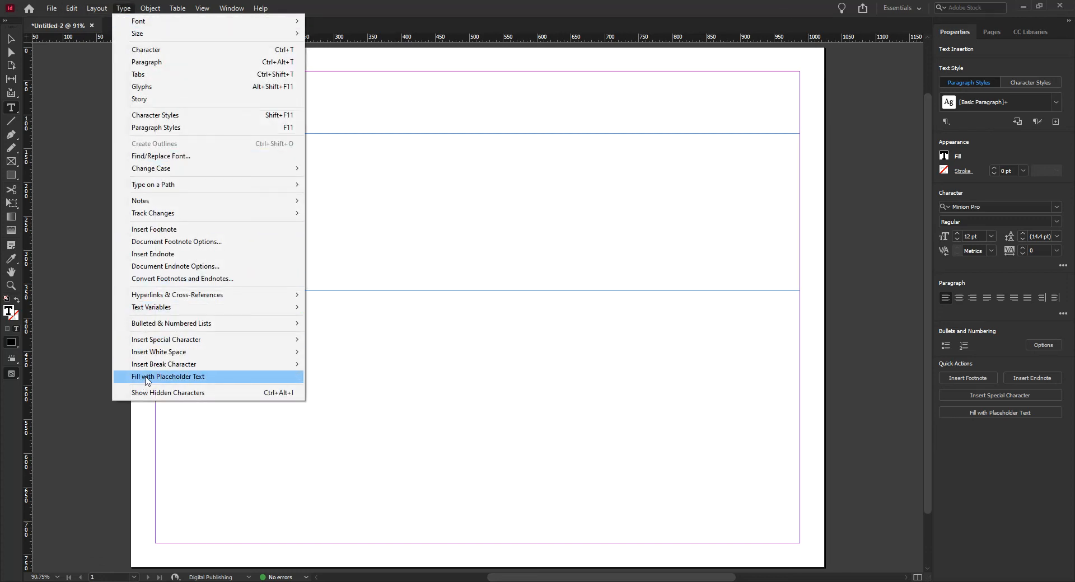
pyautogui.click(205, 379)
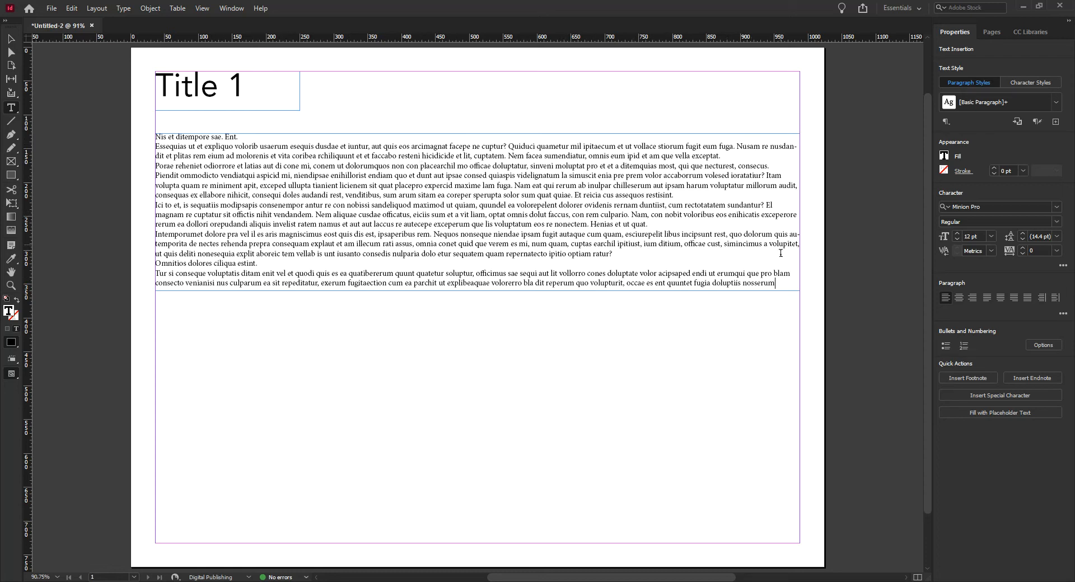
pyautogui.click(12, 39)
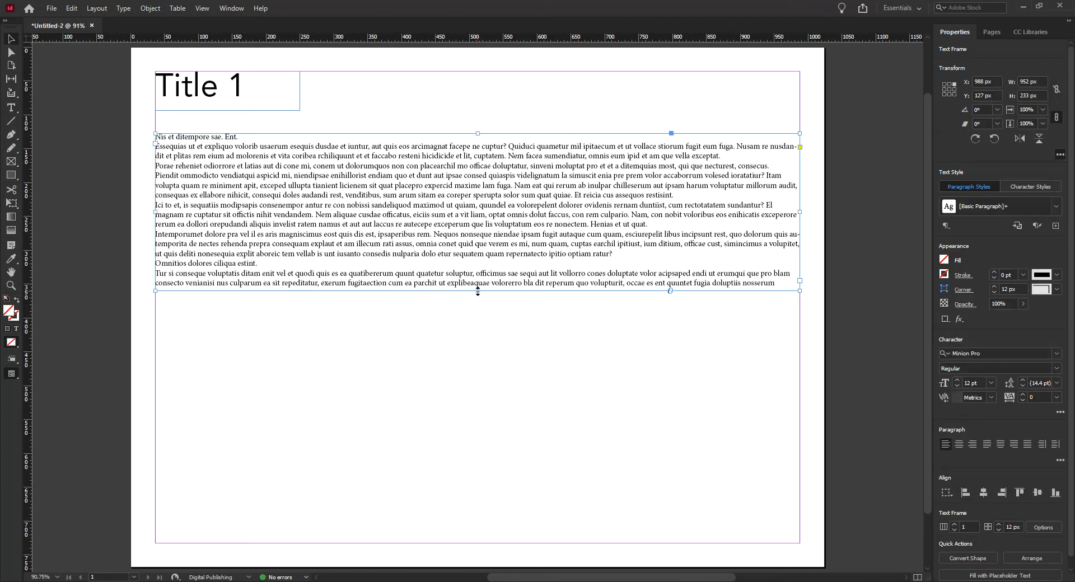
pyautogui.moveTo(477, 291); pyautogui.dragTo(478, 270)
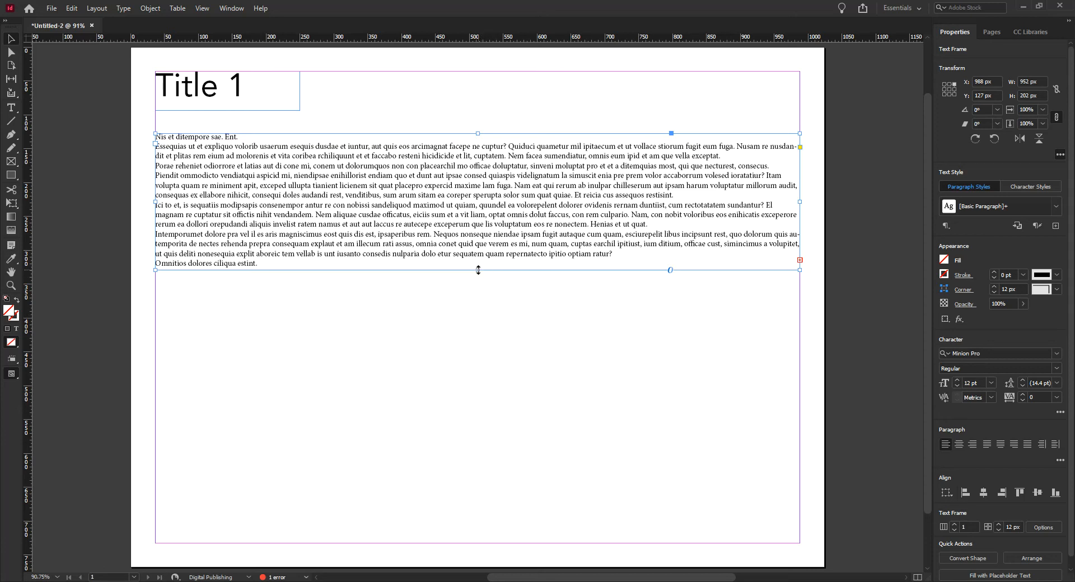
pyautogui.moveTo(478, 270)
pyautogui.mouseDown()
pyautogui.moveTo(477, 314)
pyautogui.moveTo(480, 270)
pyautogui.mouseUp()
# Set all the placeholder text to 18 pt and shorten its full-width frame to about 126 px high
pyautogui.doubleClick(260, 244)
pyautogui.doubleClick(435, 215)
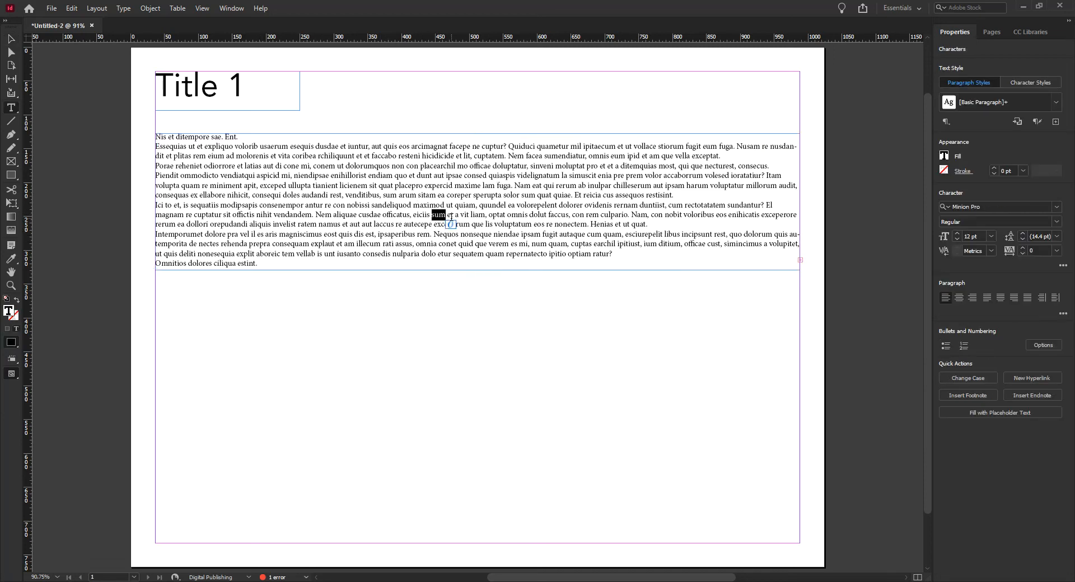
pyautogui.hotkey('ctrl', 'a')
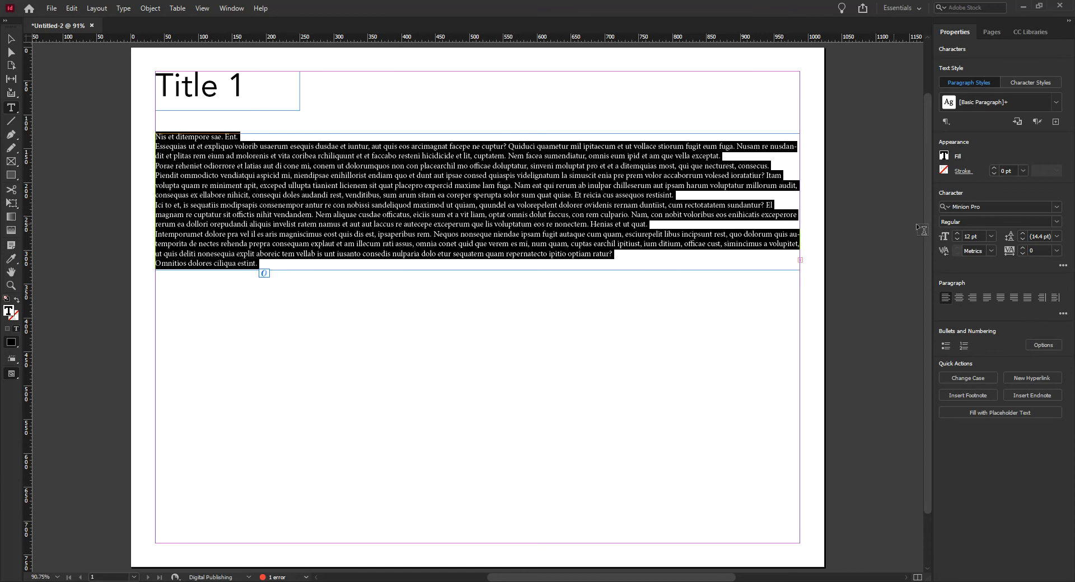
pyautogui.click(990, 236)
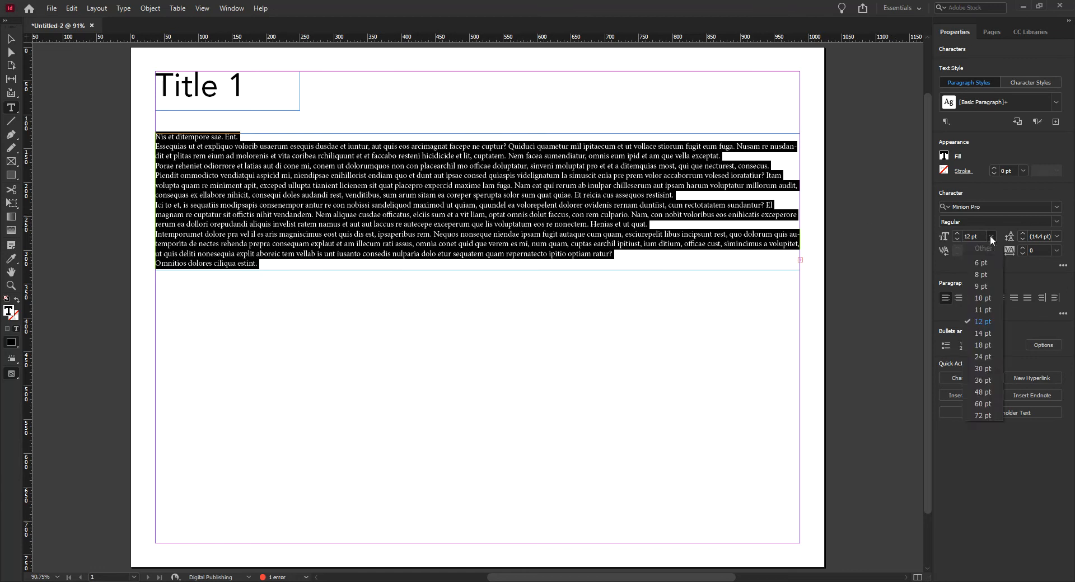
pyautogui.click(985, 346)
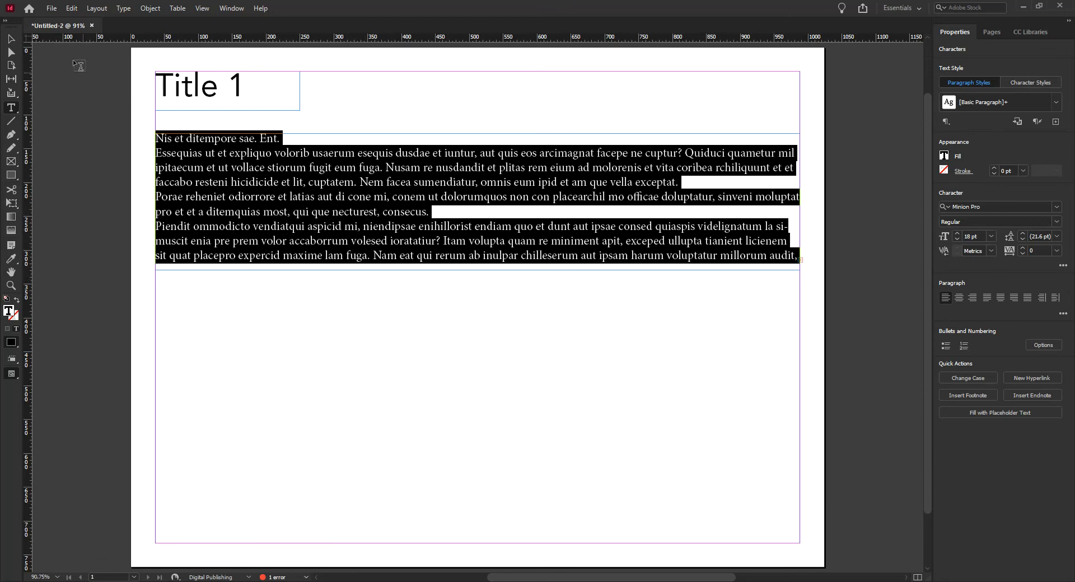
pyautogui.click(18, 38)
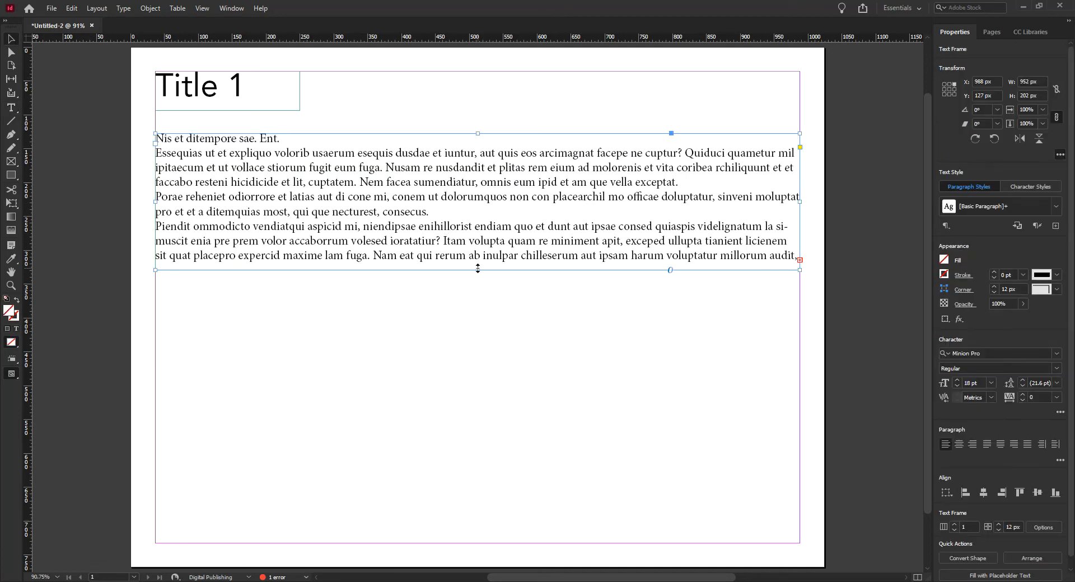
pyautogui.moveTo(479, 272); pyautogui.dragTo(477, 219)
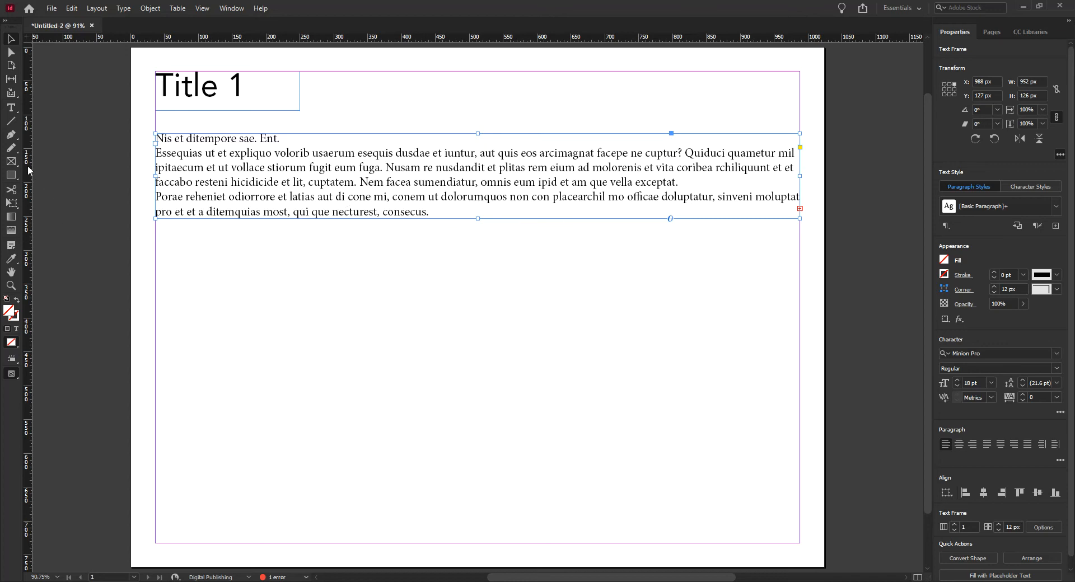
# Draw a text frame about 406 x 126 px below the full-width frame and thread the overset text into it
pyautogui.click(10, 107)
pyautogui.moveTo(156, 238); pyautogui.dragTo(430, 324)
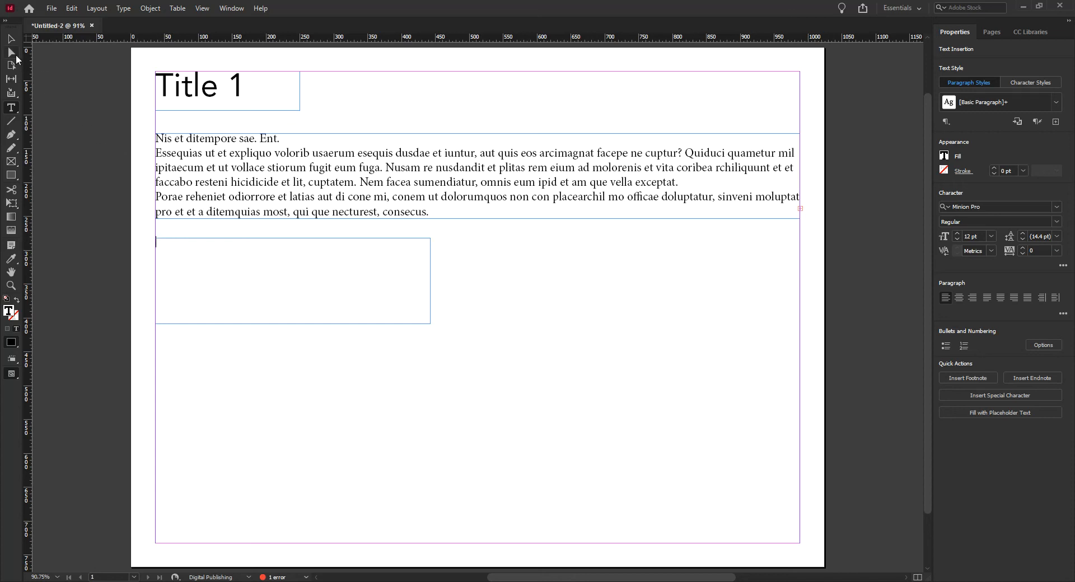
pyautogui.click(9, 36)
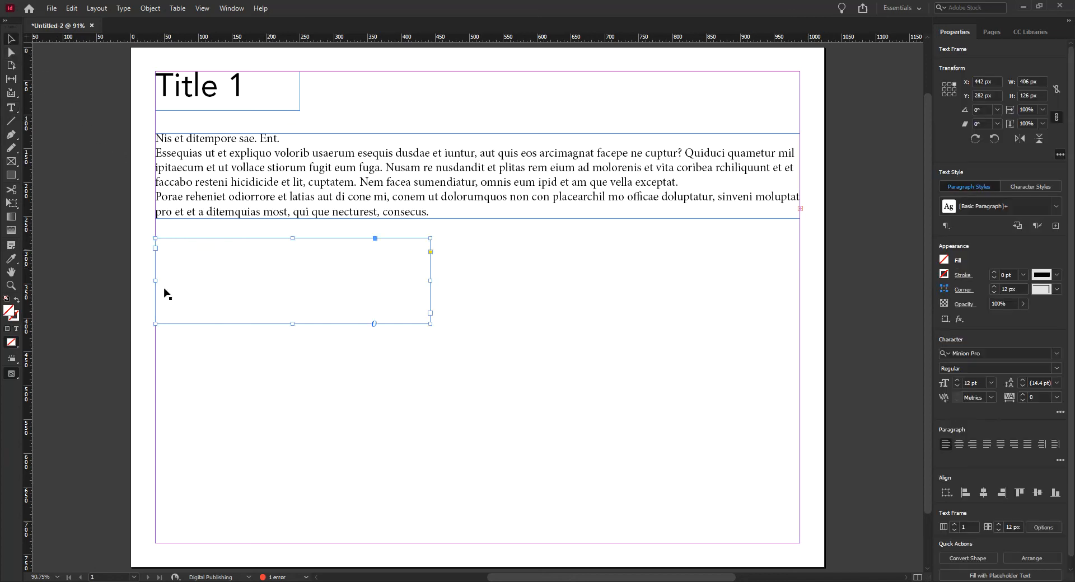
pyautogui.click(801, 209)
pyautogui.click(801, 209)
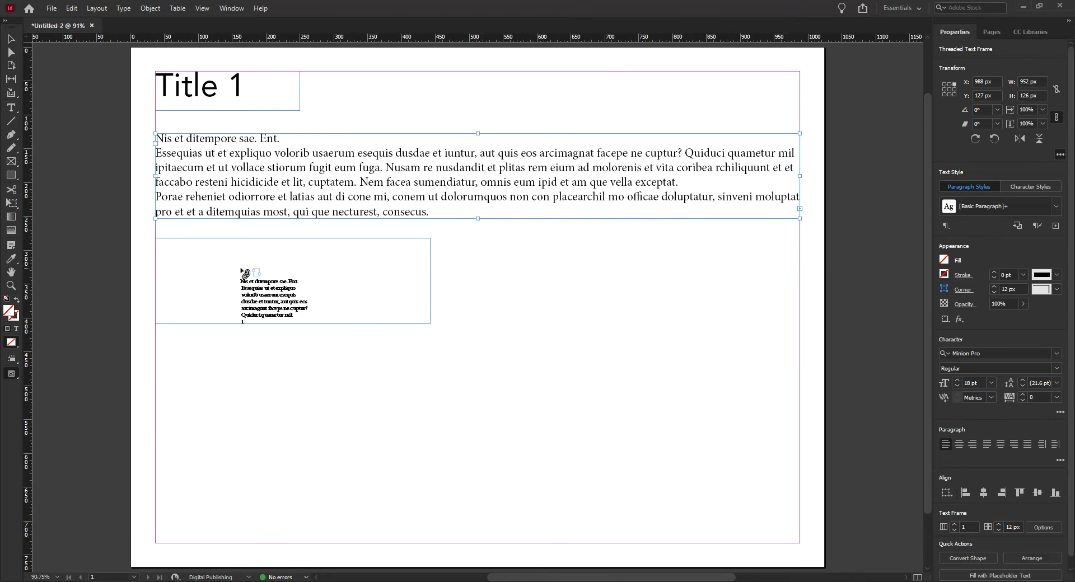
pyautogui.click(197, 260)
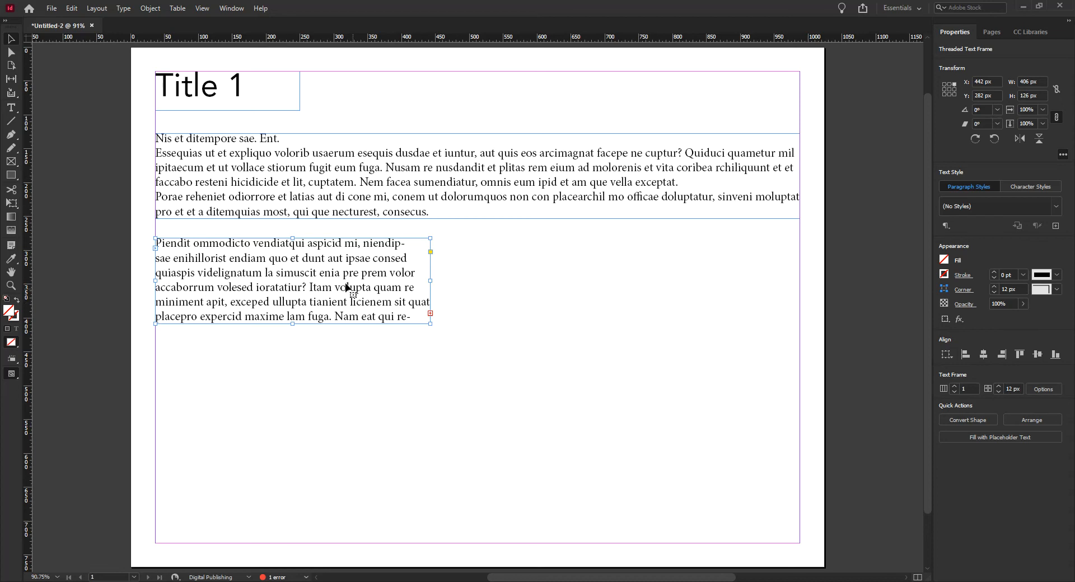
# Try shortening the full-width frame to about 108 px and extending it, moving the threaded frame down to about Y 351 px
pyautogui.click(368, 189)
pyautogui.moveTo(477, 218); pyautogui.dragTo(477, 206)
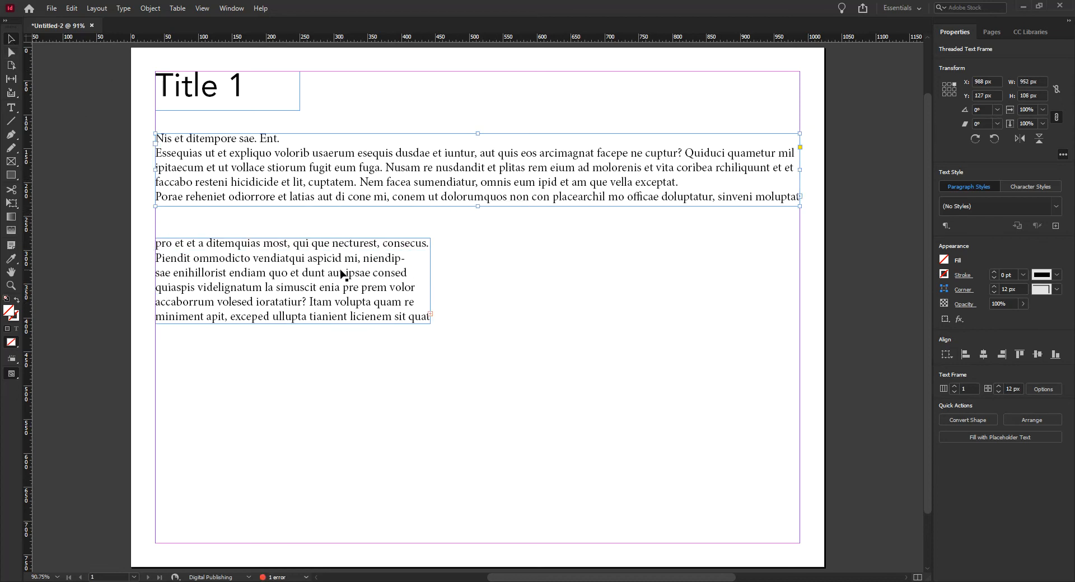
pyautogui.moveTo(478, 207); pyautogui.dragTo(480, 256)
pyautogui.moveTo(352, 286); pyautogui.dragTo(353, 333)
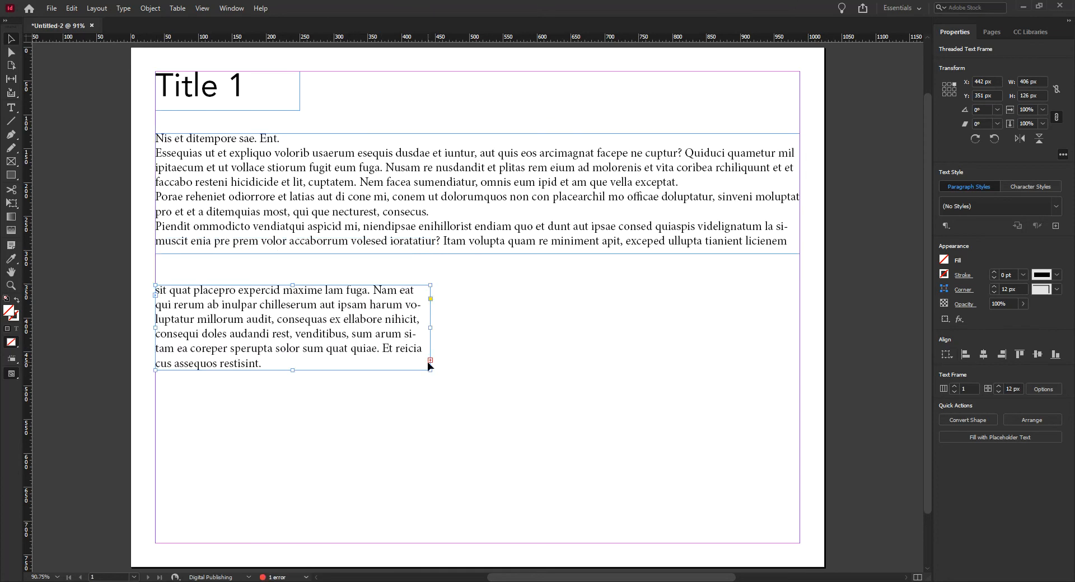
# Shorten the full-width frame to about 126 px high and move the threaded frame up to about Y 276 px
pyautogui.click(475, 251)
pyautogui.moveTo(477, 252); pyautogui.dragTo(477, 219)
pyautogui.moveTo(335, 322); pyautogui.dragTo(334, 267)
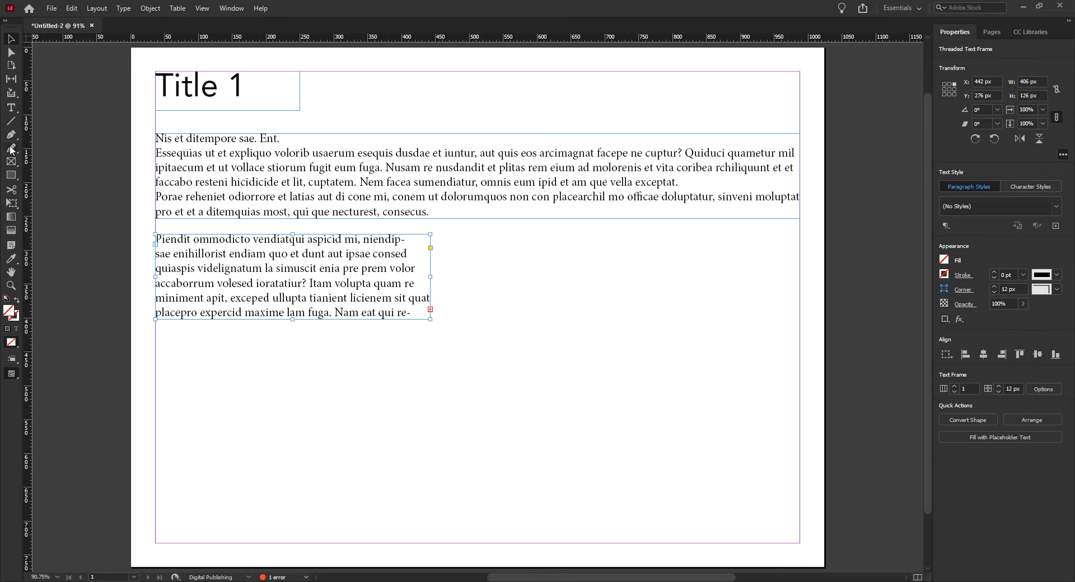
# Draw a circle about 297 px in diameter beside the narrow text frame with the Ellipse tool
pyautogui.click(14, 177)
pyautogui.click(15, 166)
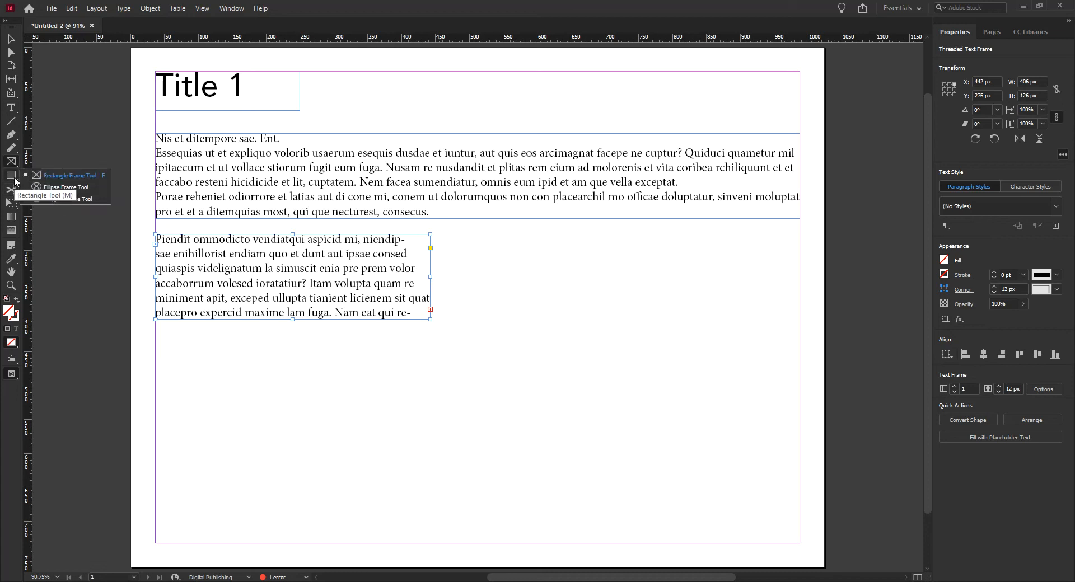
pyautogui.click(11, 175)
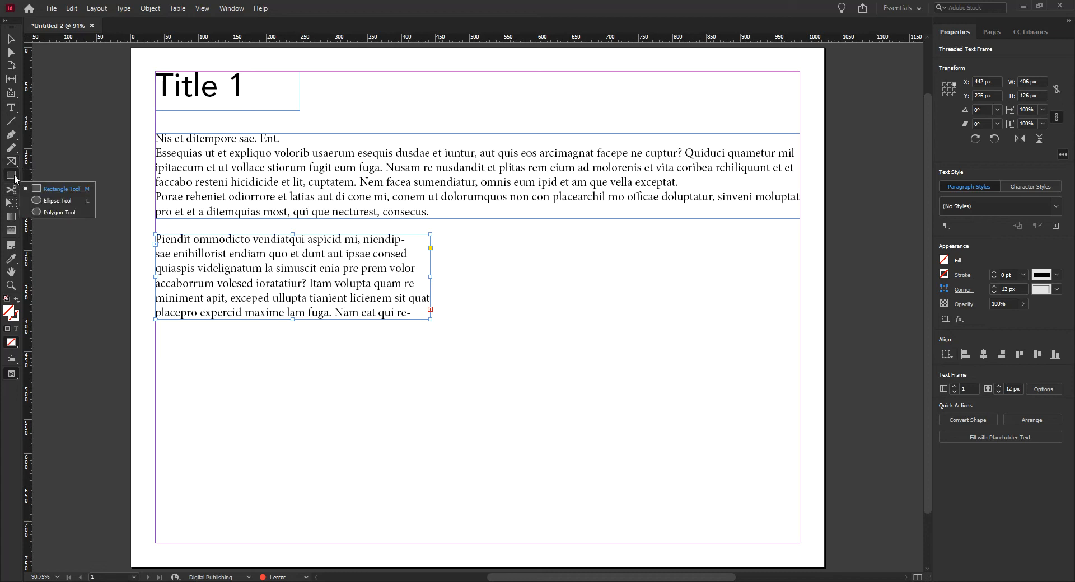
pyautogui.click(53, 200)
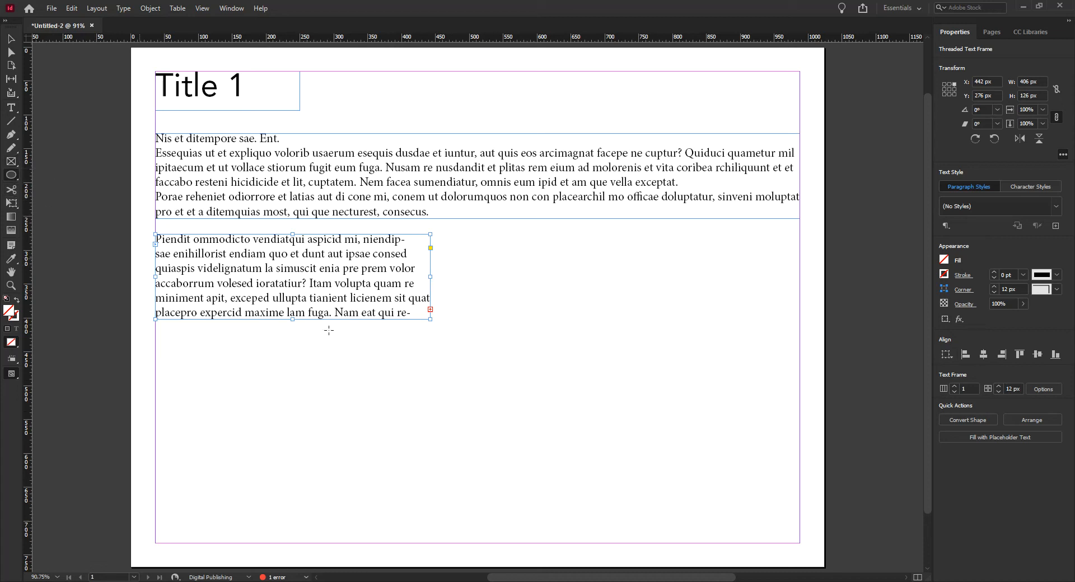
pyautogui.moveTo(520, 260); pyautogui.dragTo(722, 461)
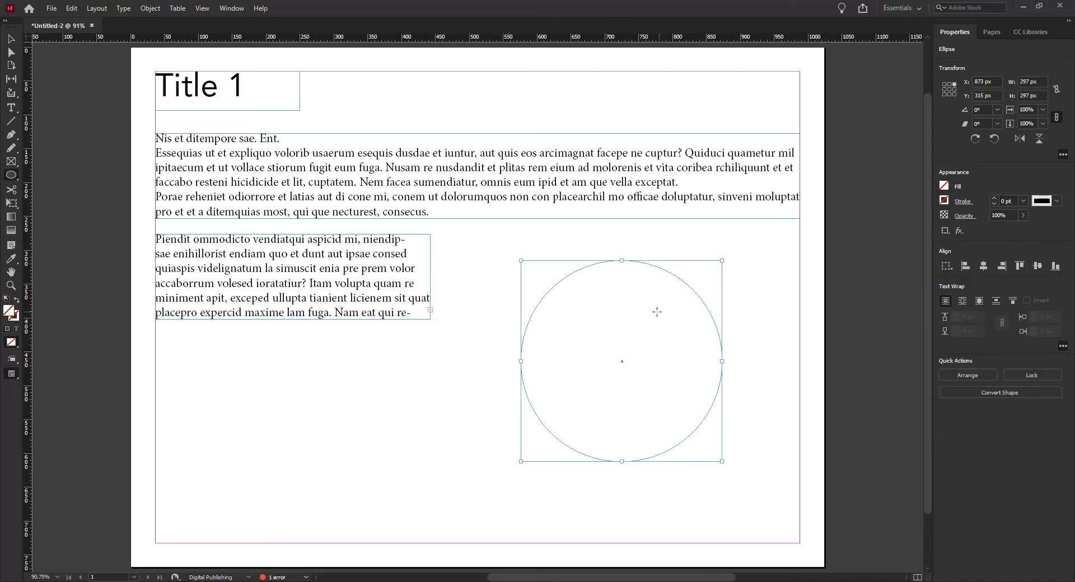
# Thread the narrow frame's overset text into the circle and move the circle up to about Y 268 px
pyautogui.click(11, 39)
pyautogui.click(431, 312)
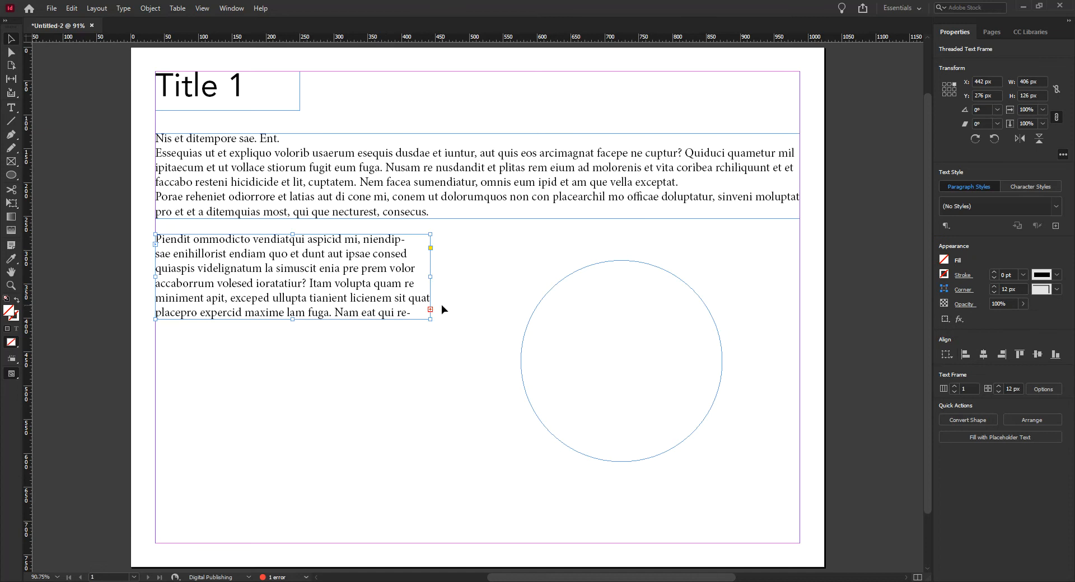
pyautogui.click(431, 311)
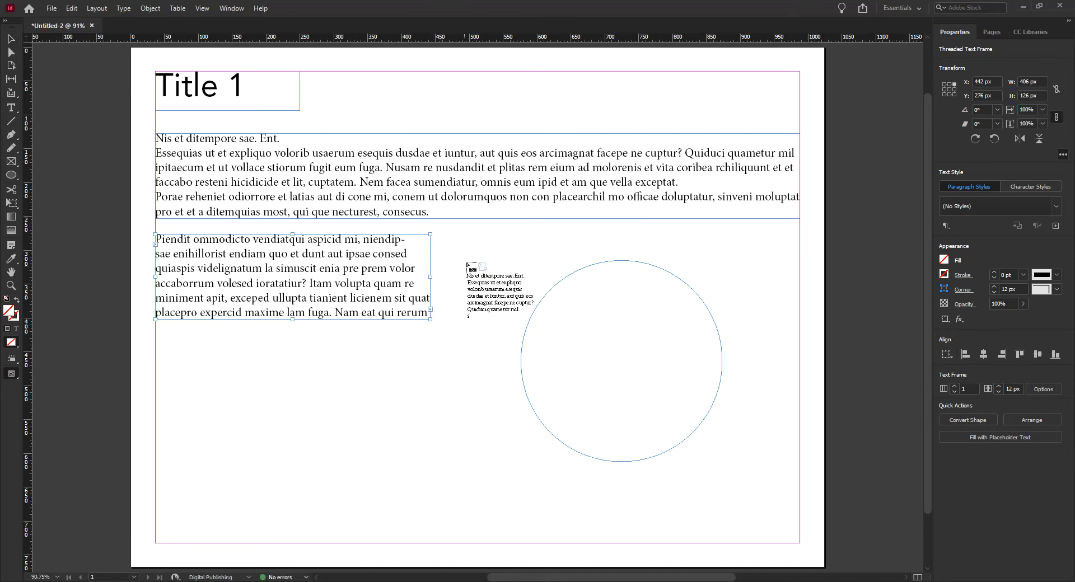
pyautogui.click(574, 312)
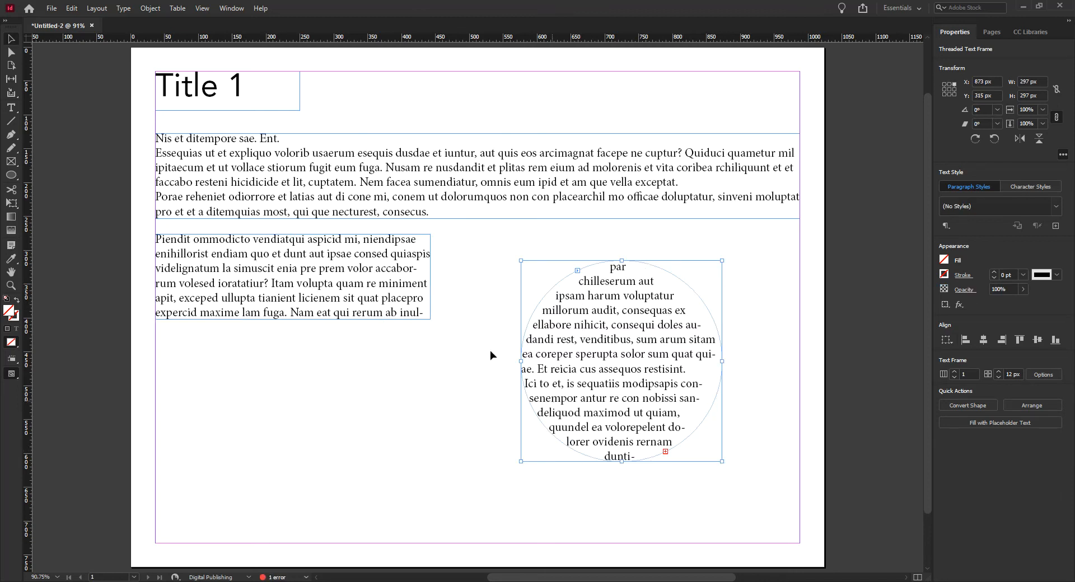
pyautogui.moveTo(612, 321); pyautogui.dragTo(612, 289)
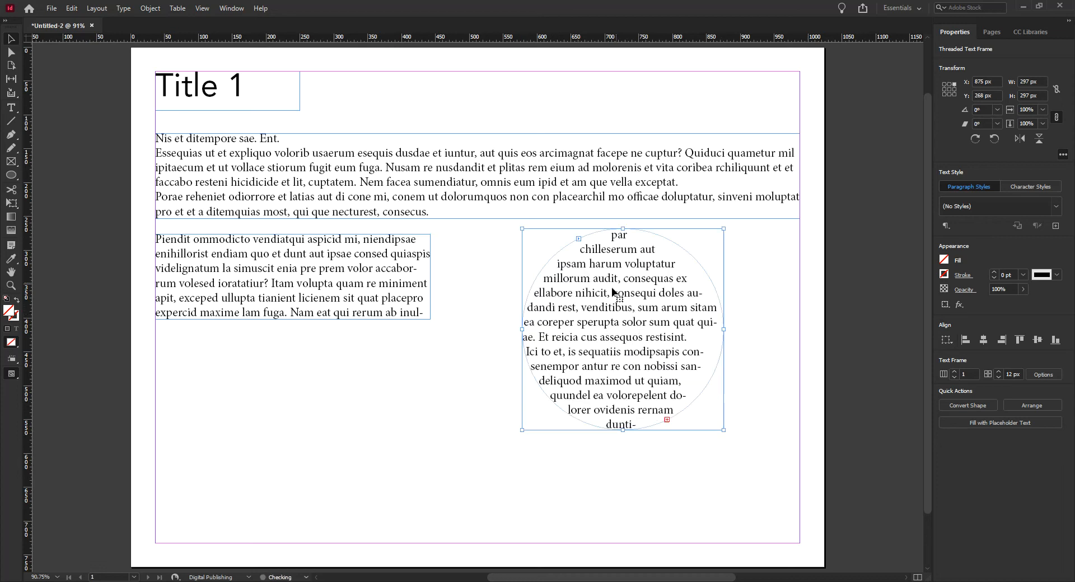
pyautogui.click(421, 489)
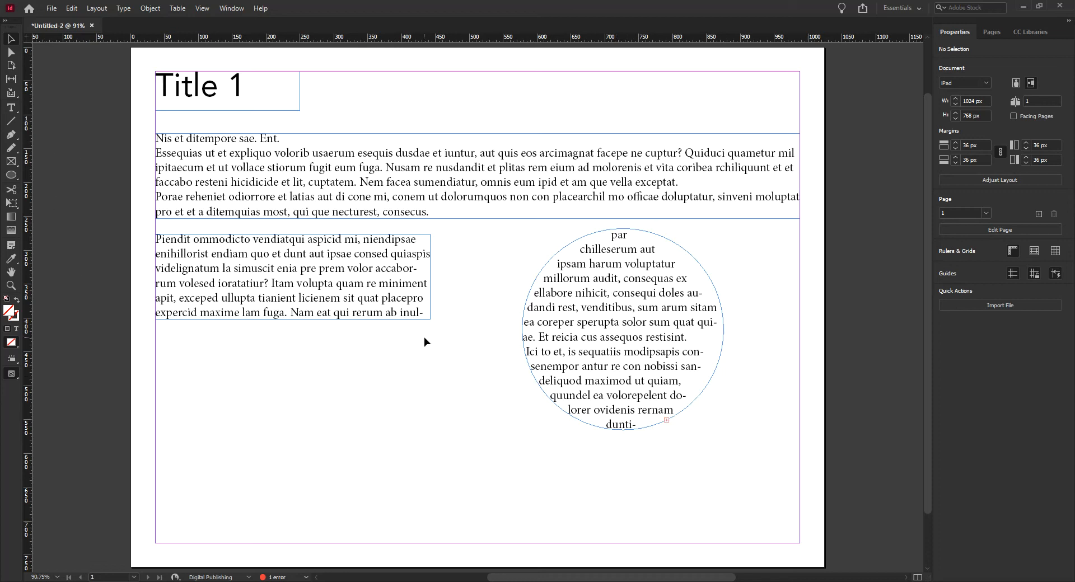
# Thread the circle's overset text into a new frame about 952 x 146 px, spanning the margins at the foot of the page
pyautogui.click(668, 424)
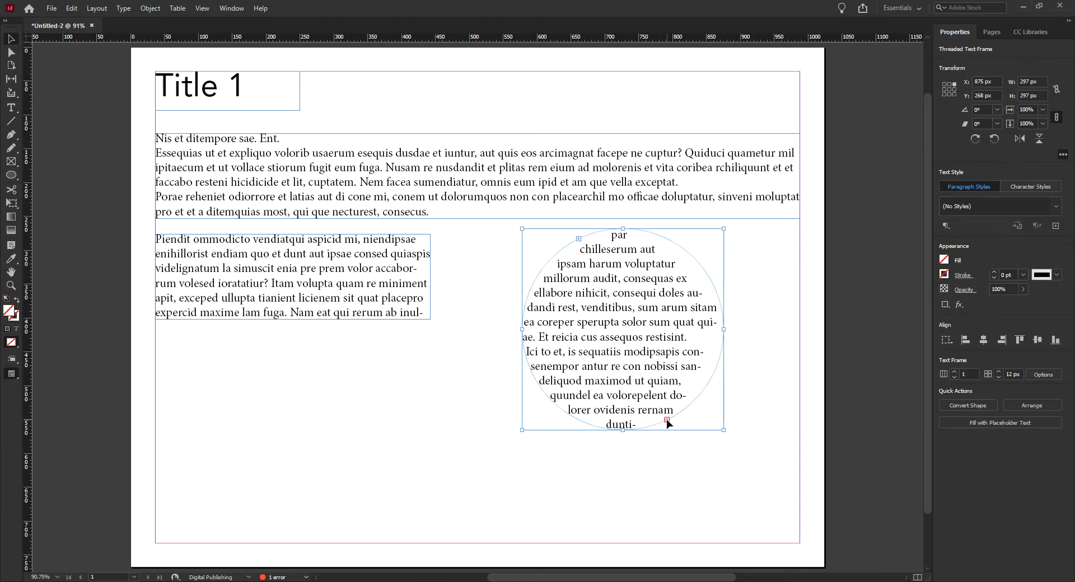
pyautogui.click(667, 419)
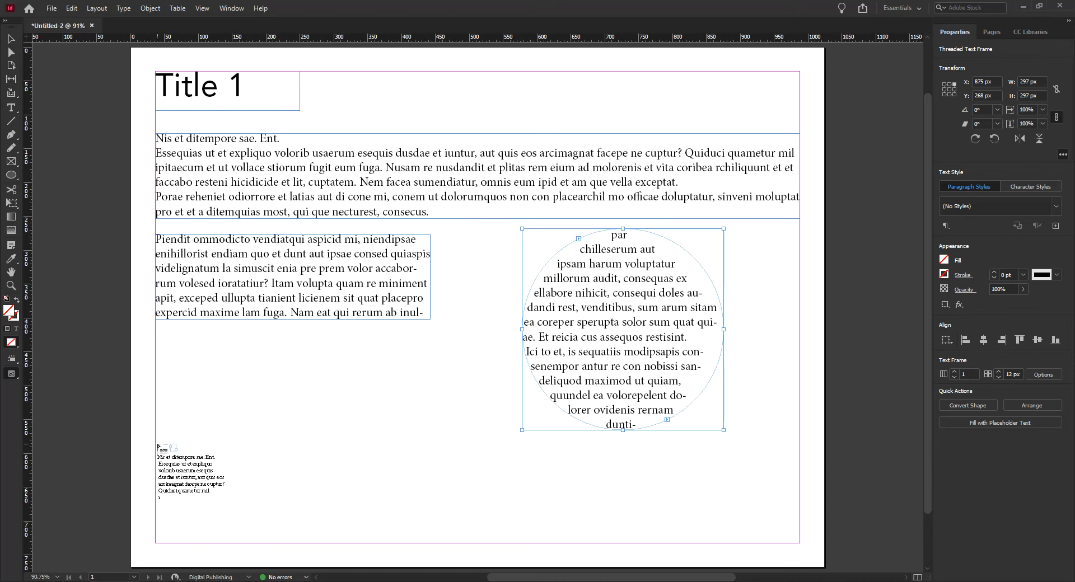
pyautogui.moveTo(157, 445); pyautogui.dragTo(799, 543)
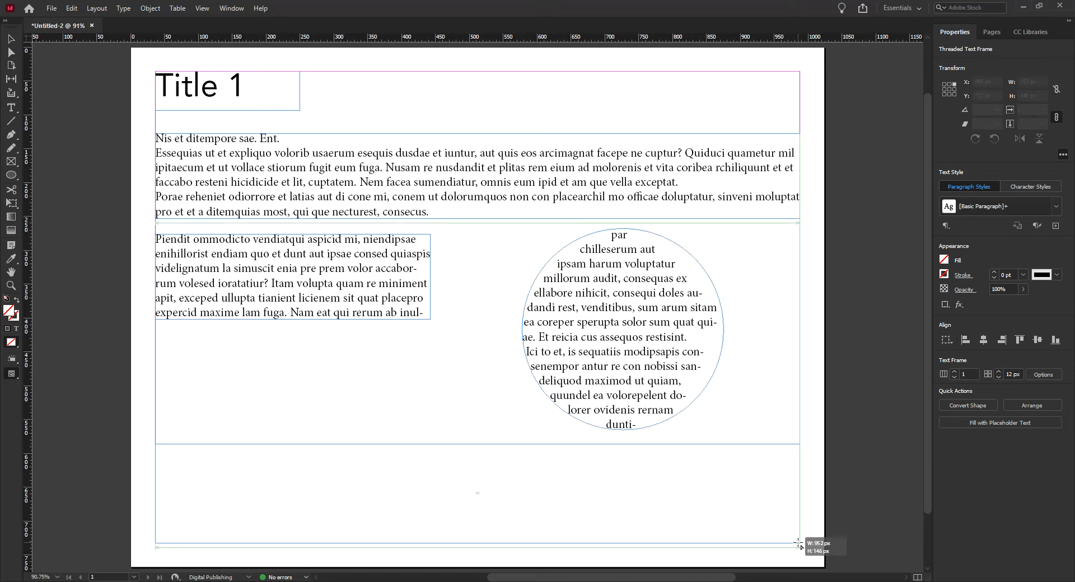
pyautogui.moveTo(798, 543); pyautogui.dragTo(799, 543)
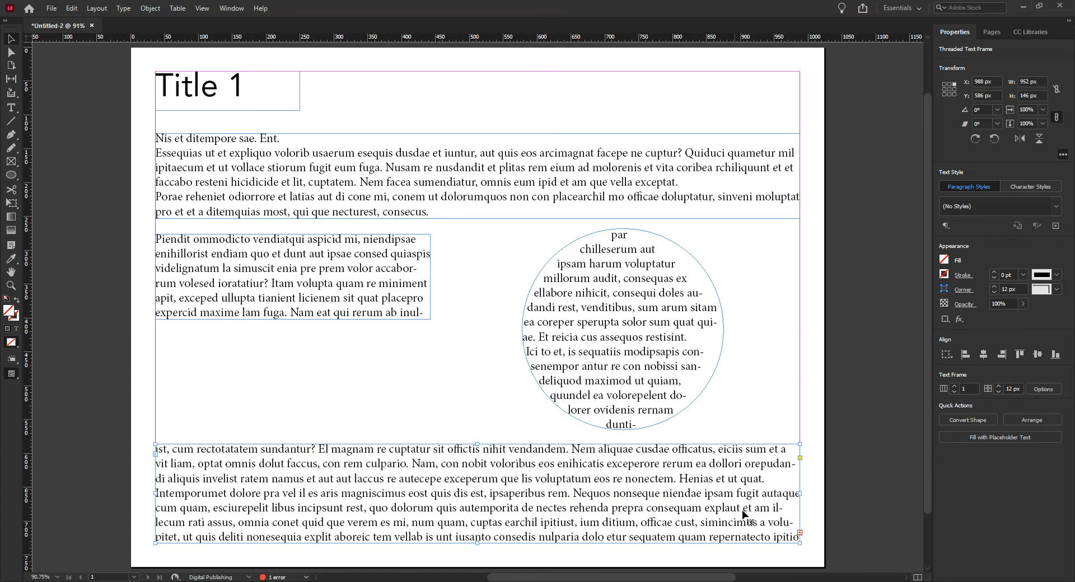
# Add a second page to the document based on A-Master
pyautogui.scroll(-3, 750, 493)
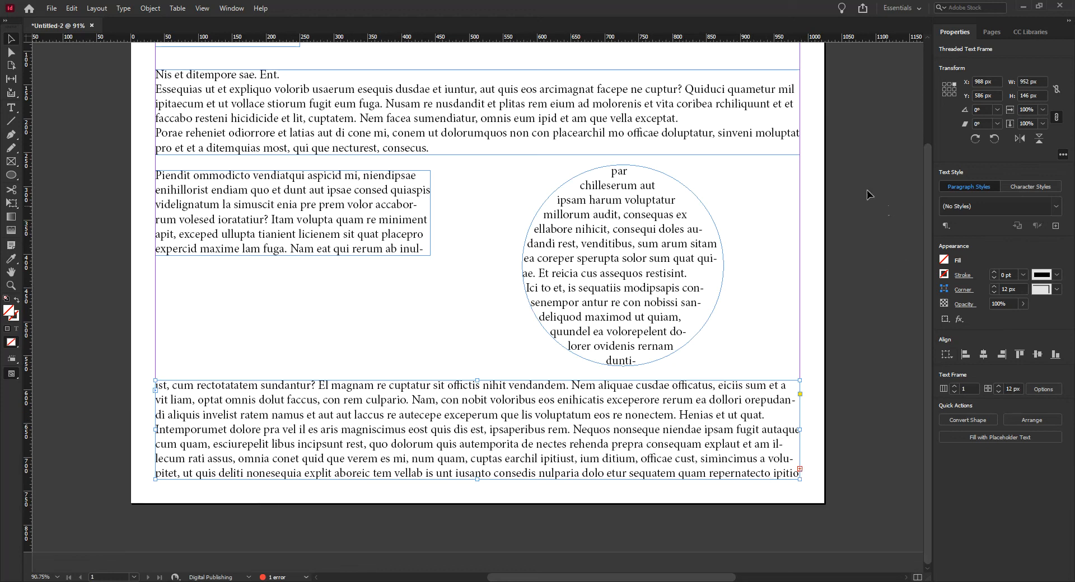
pyautogui.click(993, 29)
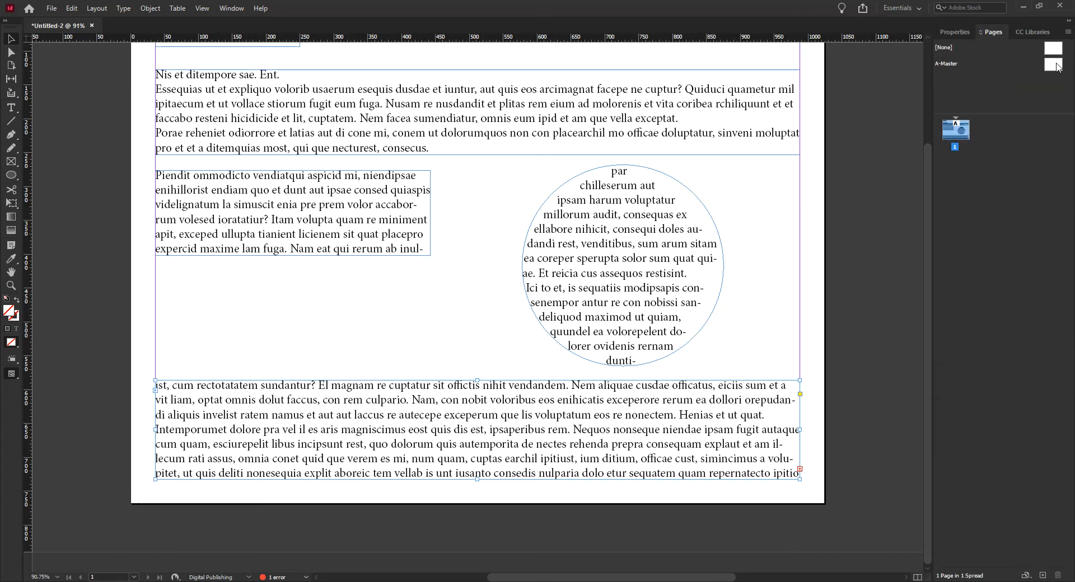
pyautogui.moveTo(1055, 67); pyautogui.dragTo(961, 182)
# Thread the overset text from page 1's lowest frame into a new frame filling the margins of page 2
pyautogui.scroll(7, 783, 216)
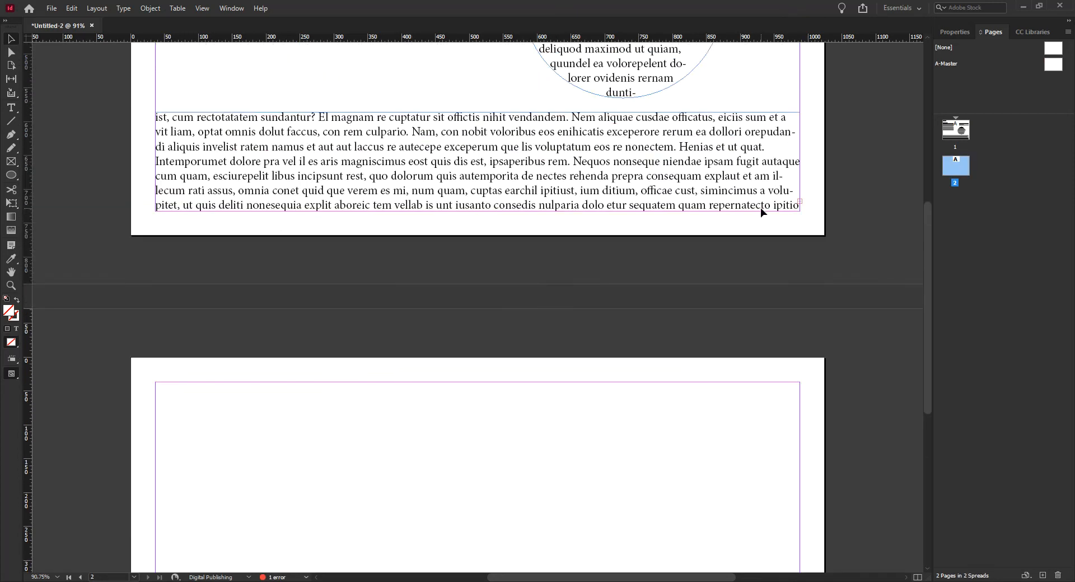
pyautogui.scroll(-3, 767, 191)
pyautogui.scroll(1, 773, 172)
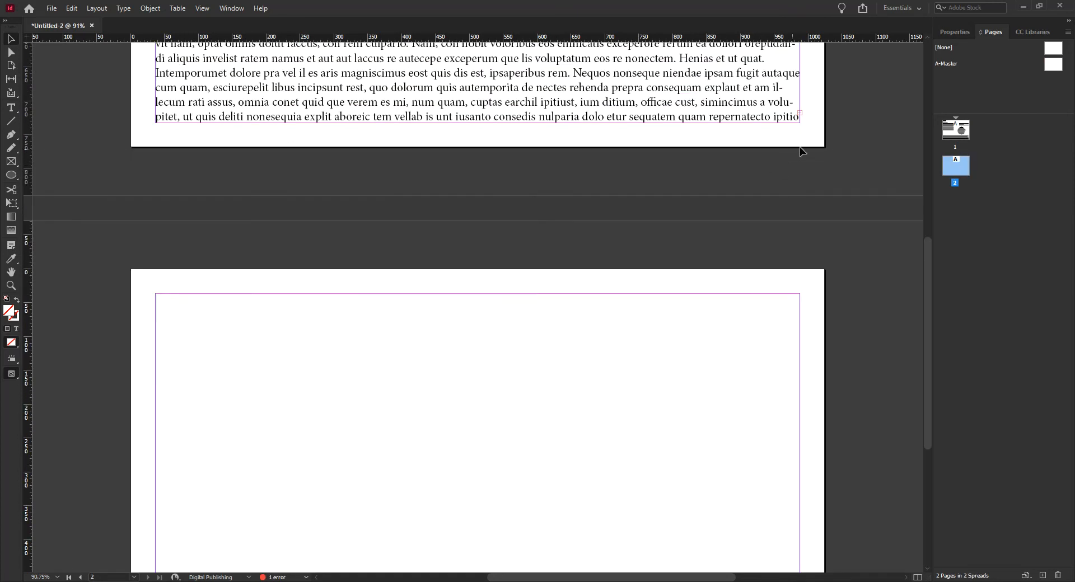
pyautogui.click(801, 116)
pyautogui.click(800, 113)
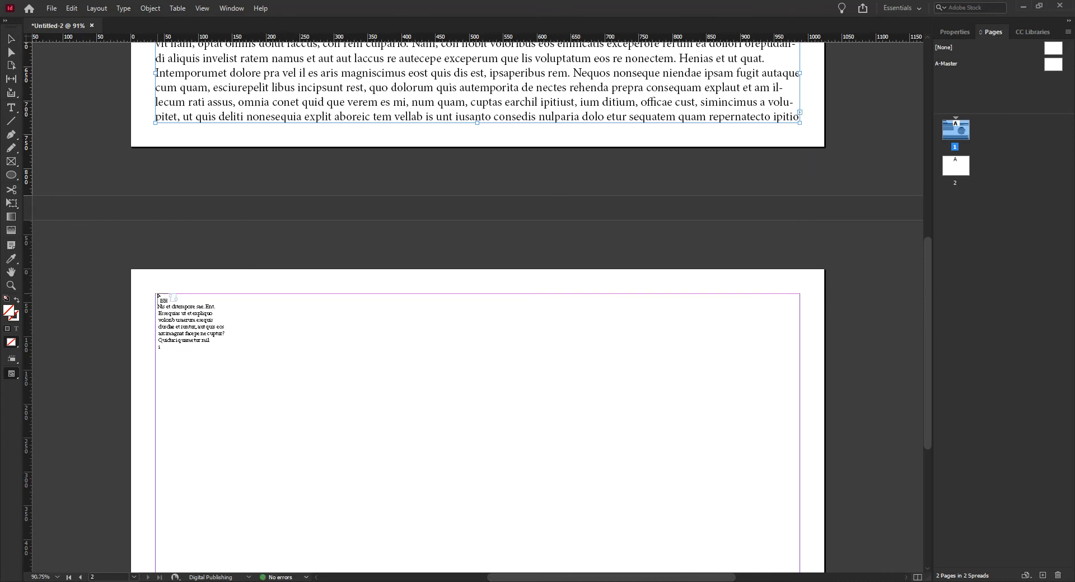
pyautogui.click(156, 295)
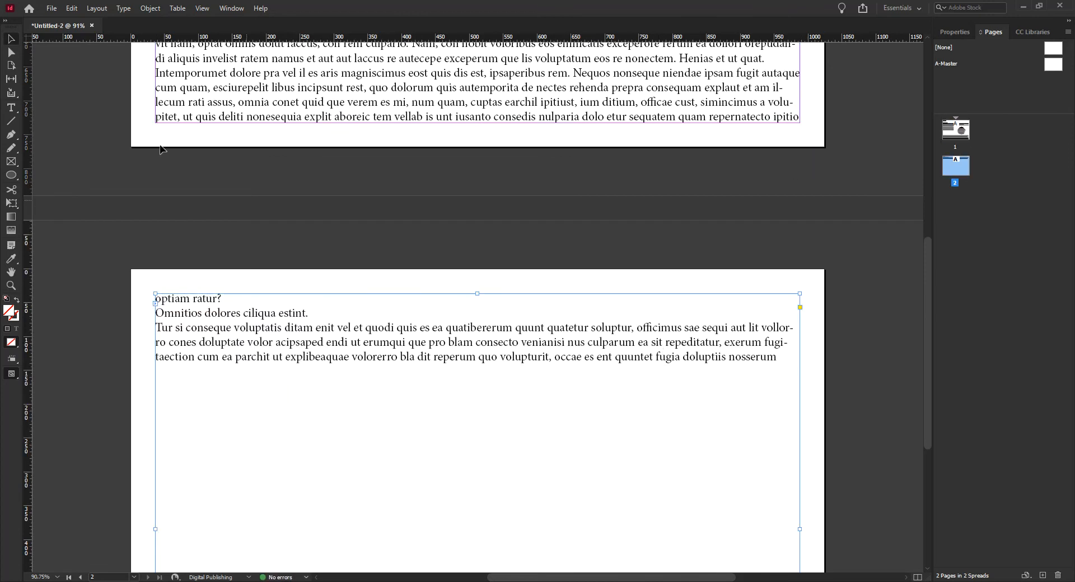
# Examine how the text continues from the last frame on page 1 into the frame on page 2
pyautogui.scroll(-5, 233, 384)
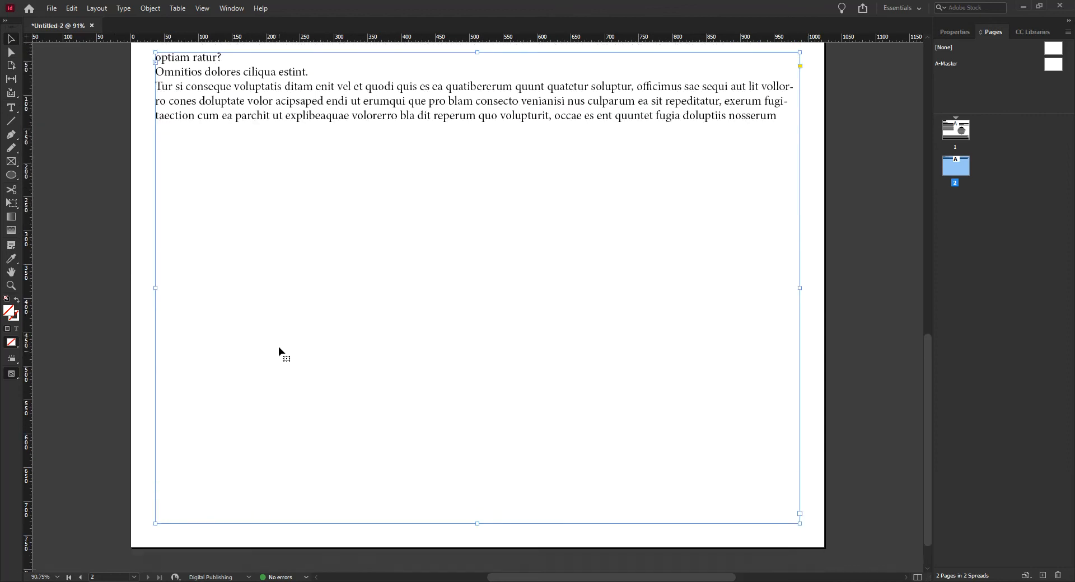
pyautogui.scroll(1, 281, 352)
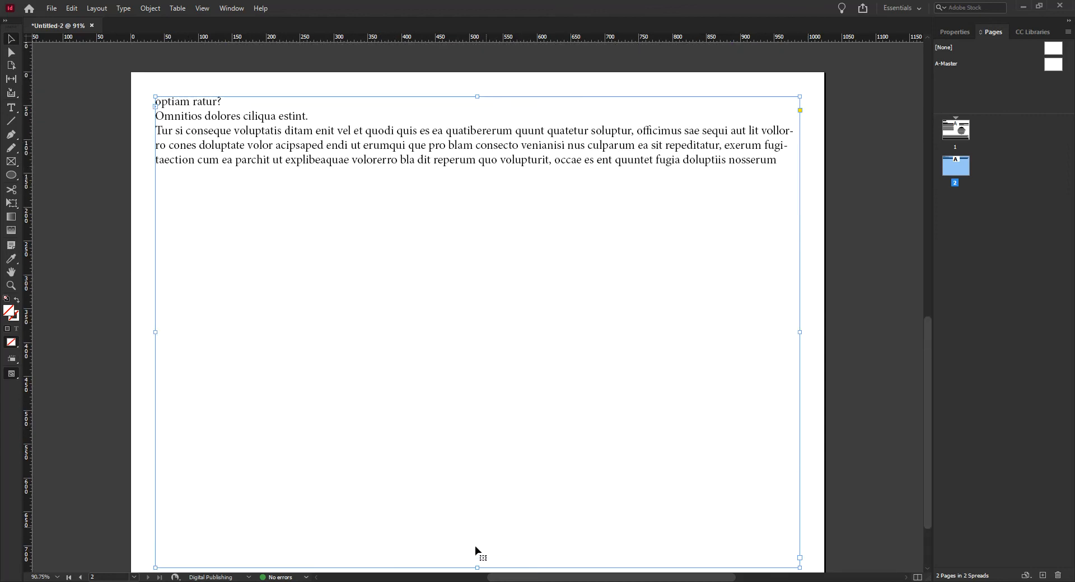
pyautogui.moveTo(477, 567)
pyautogui.mouseDown()
pyautogui.moveTo(495, 417)
pyautogui.moveTo(485, 567)
pyautogui.mouseUp()
pyautogui.scroll(2, 229, 204)
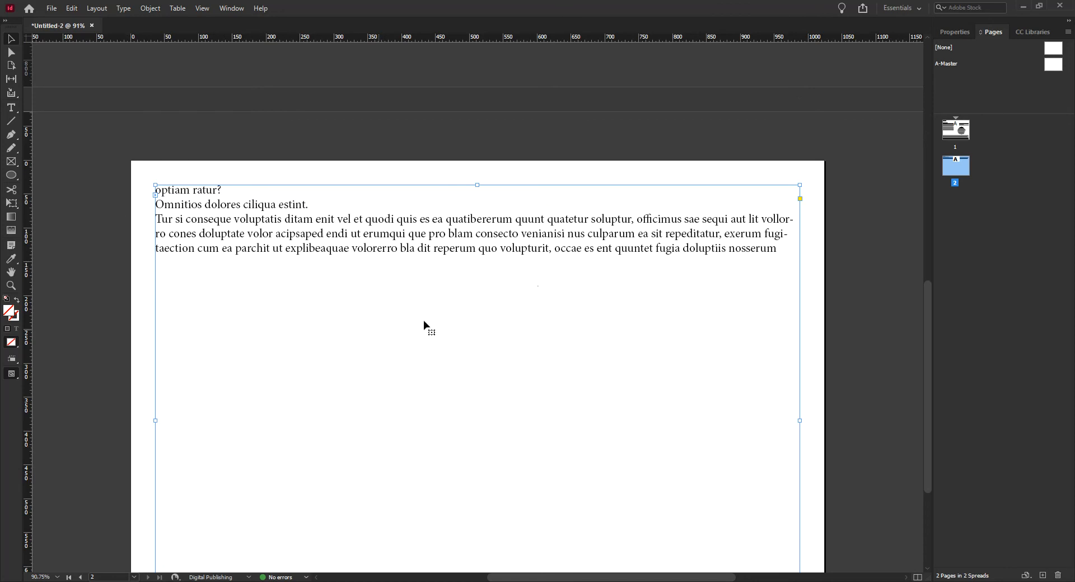
pyautogui.scroll(-4, 841, 460)
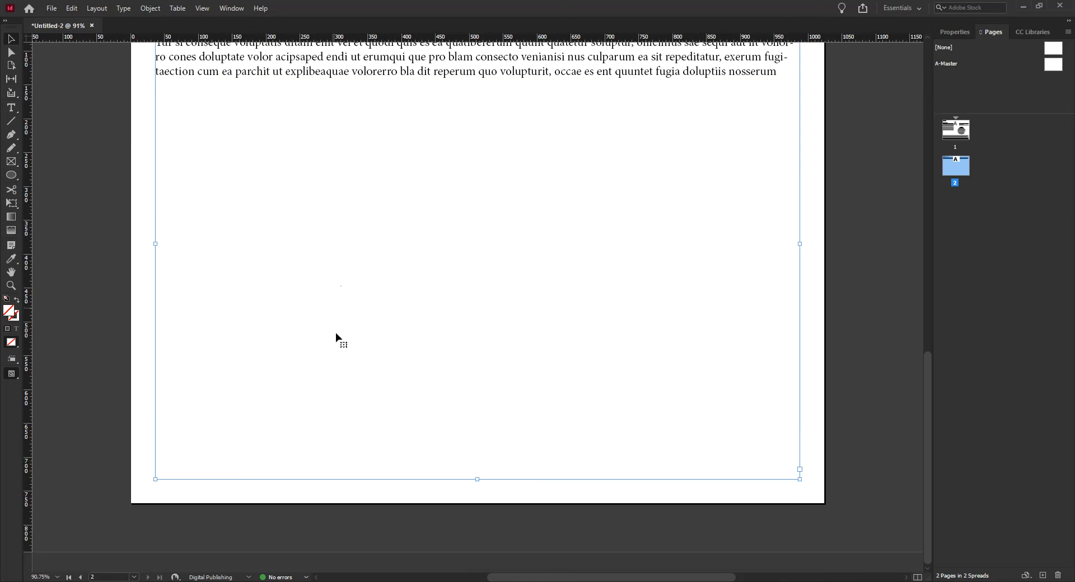
pyautogui.scroll(7, 571, 269)
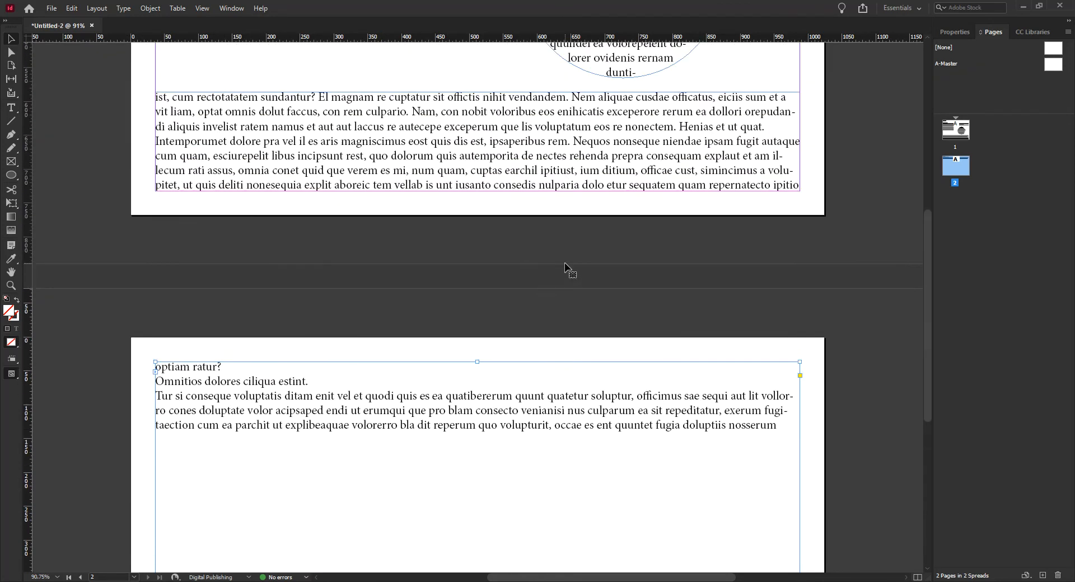
pyautogui.scroll(-6, 560, 273)
pyautogui.scroll(6, 556, 275)
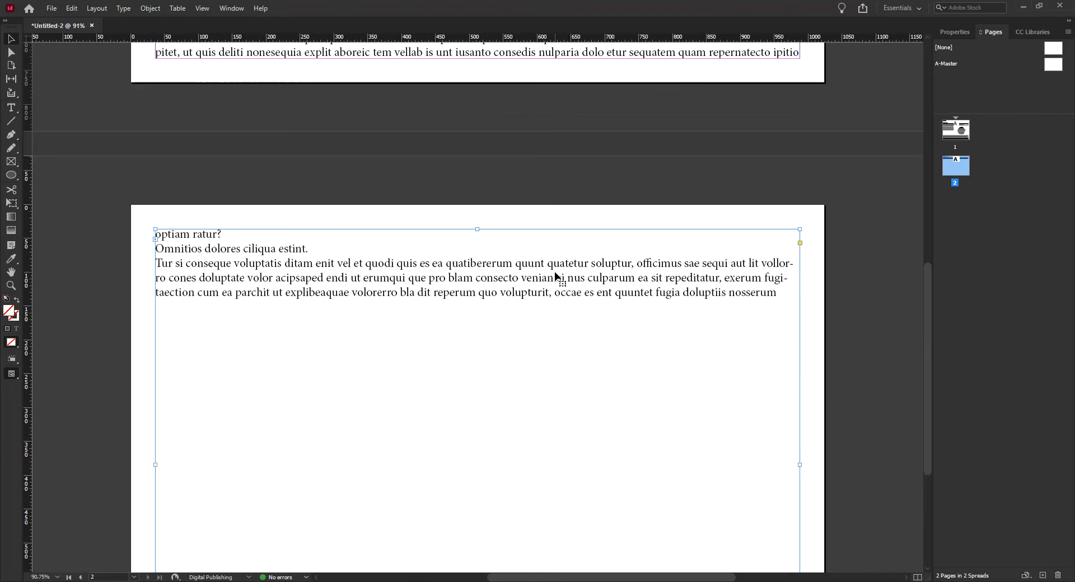
pyautogui.scroll(4, 554, 271)
pyautogui.scroll(-4, 556, 267)
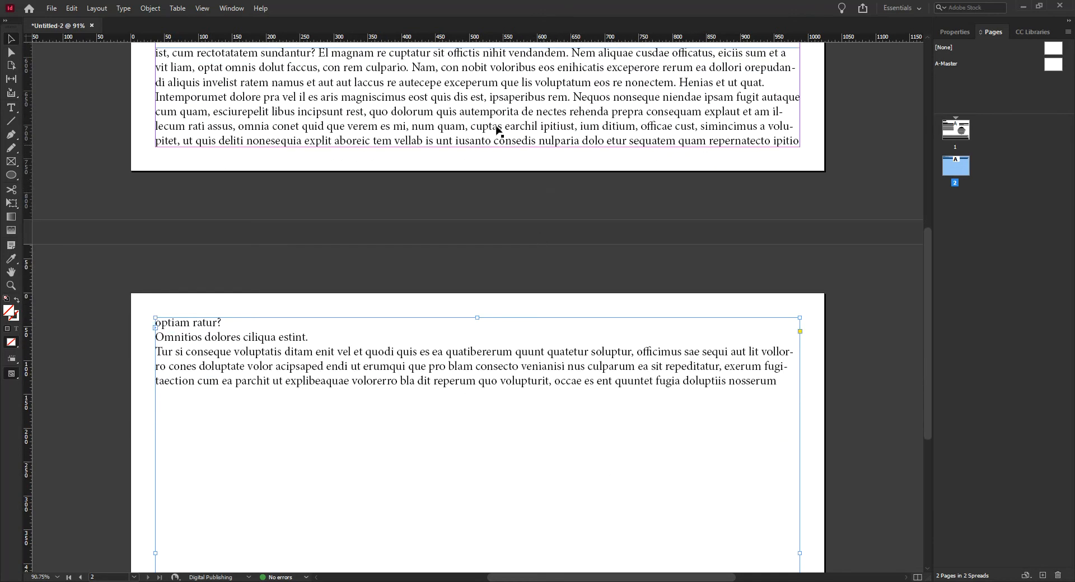
# Shorten the lowest text frame on page 1 to a height of about 87 px
pyautogui.click(509, 117)
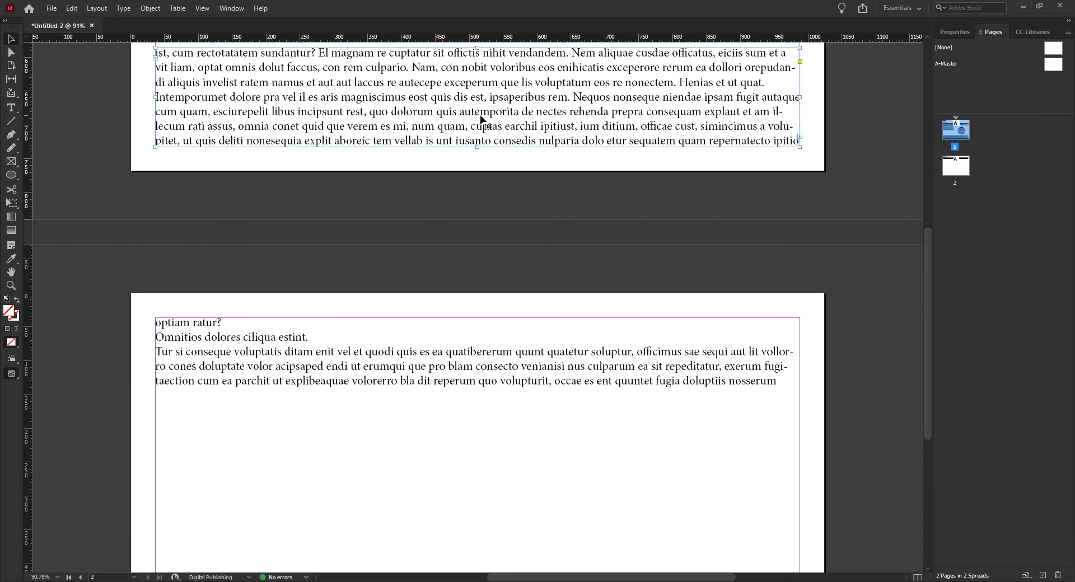
pyautogui.scroll(1, 480, 117)
pyautogui.moveTo(478, 193); pyautogui.dragTo(481, 151)
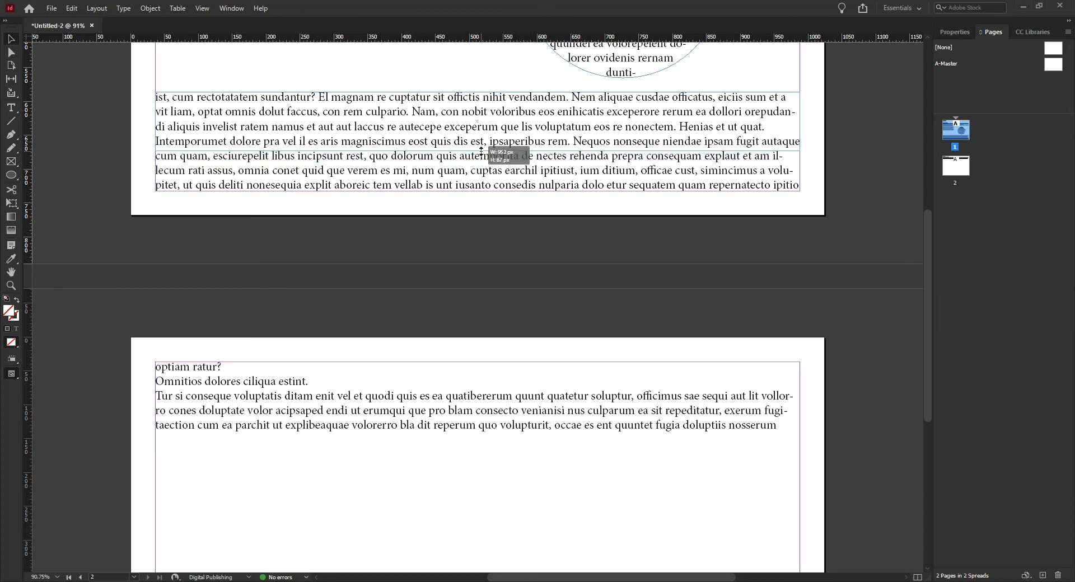
pyautogui.moveTo(481, 151); pyautogui.dragTo(482, 152)
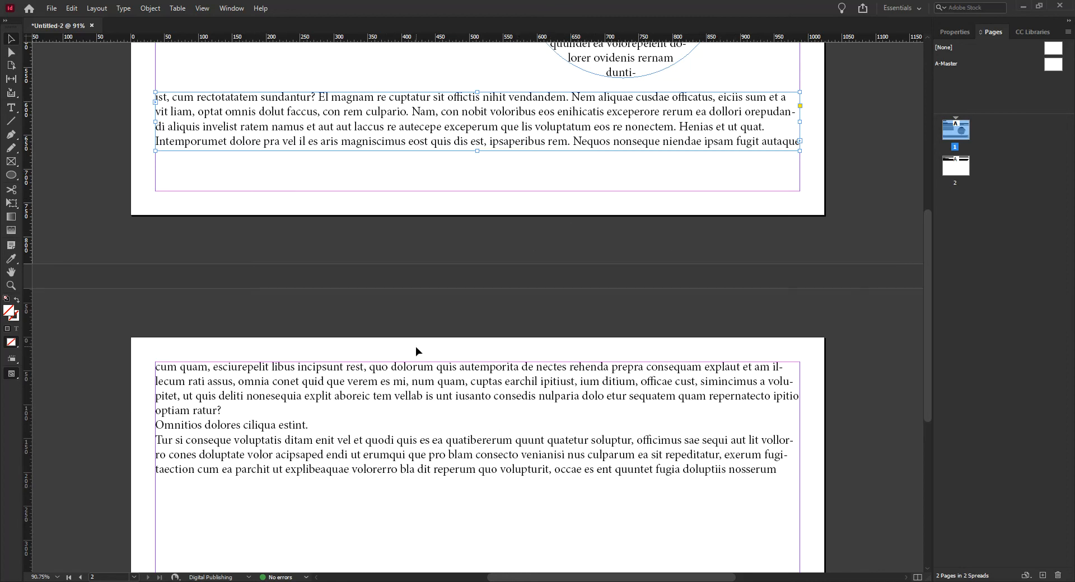
# Move the text-filled circle on page 1 sideways until it touches the right page margin, and deselect it
pyautogui.scroll(8, 541, 311)
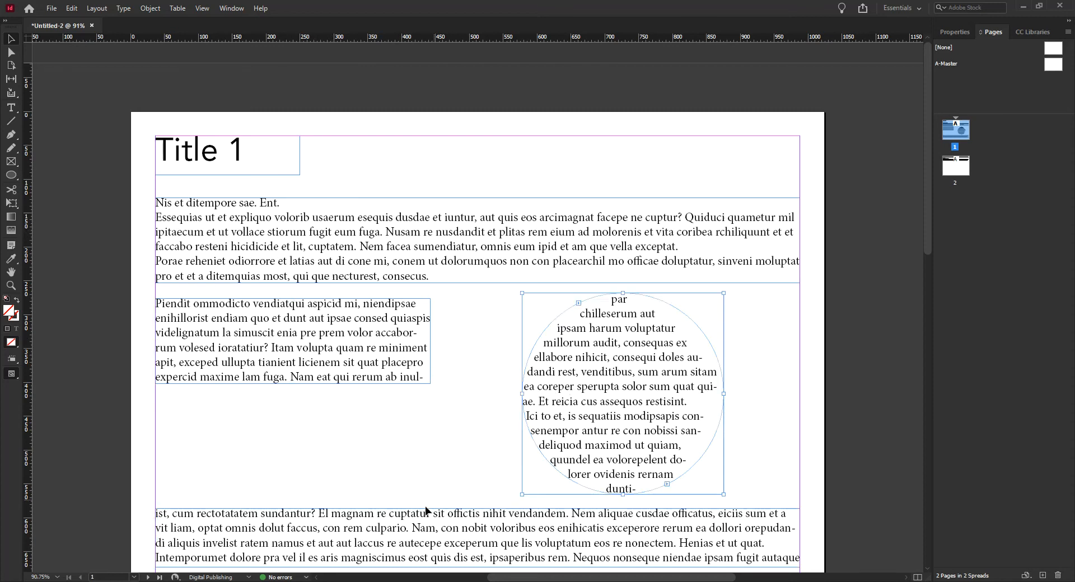
pyautogui.scroll(-8, 437, 414)
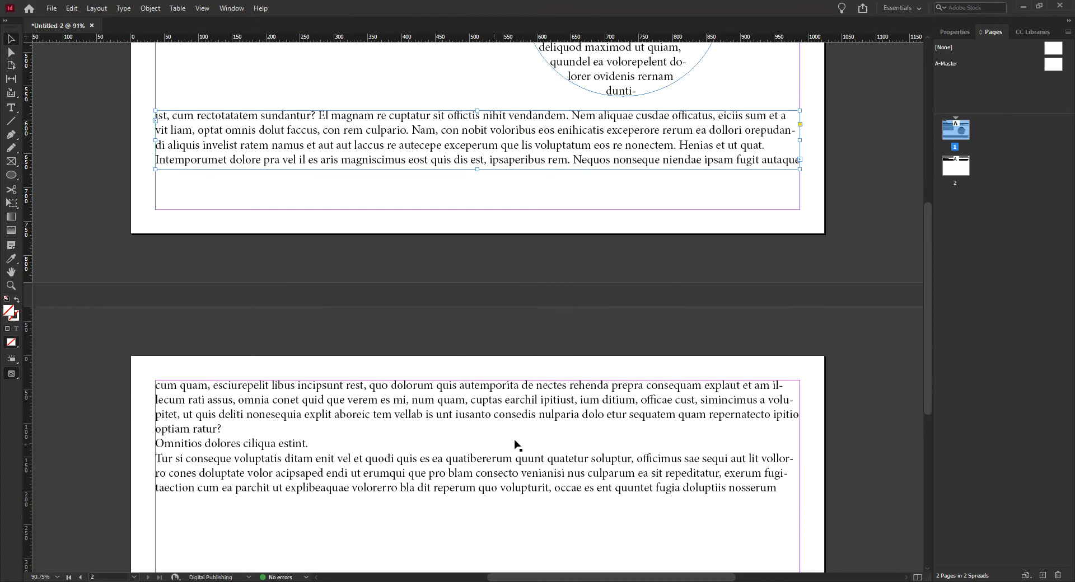
pyautogui.scroll(5, 566, 406)
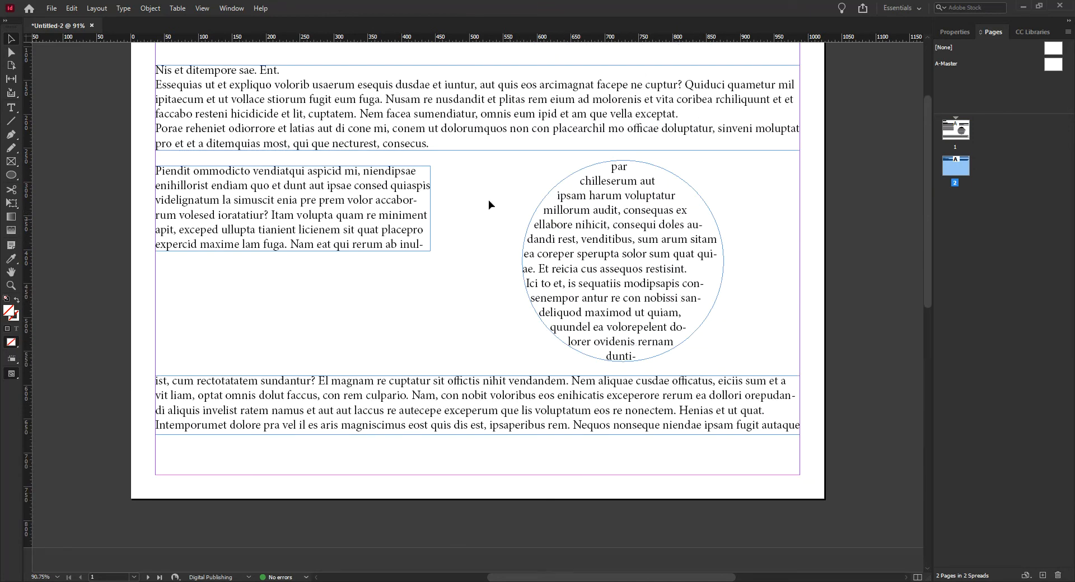
pyautogui.scroll(-1, 574, 432)
pyautogui.scroll(3, 573, 432)
pyautogui.scroll(-1, 571, 432)
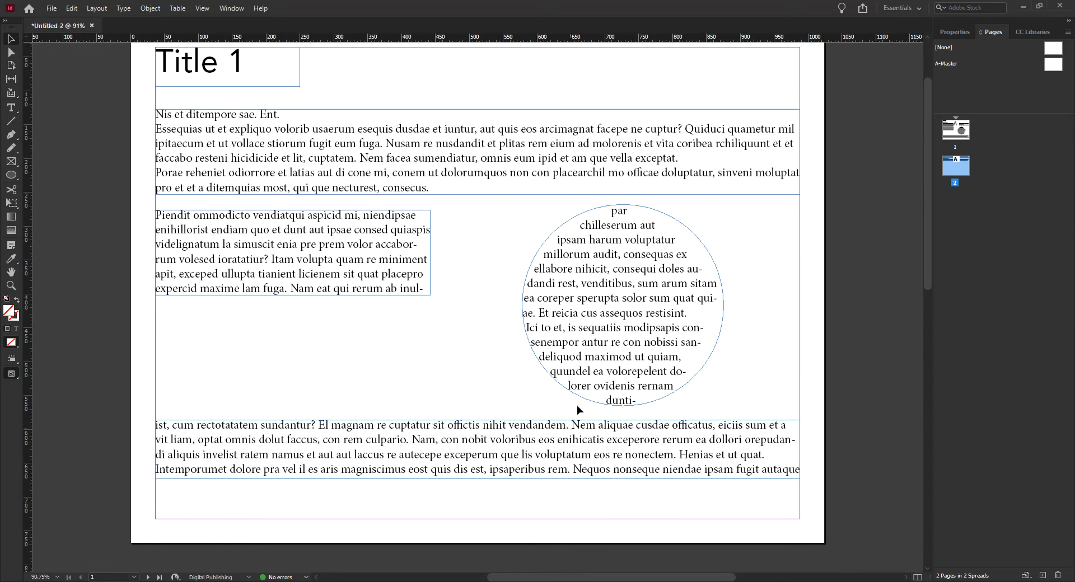
pyautogui.click(381, 262)
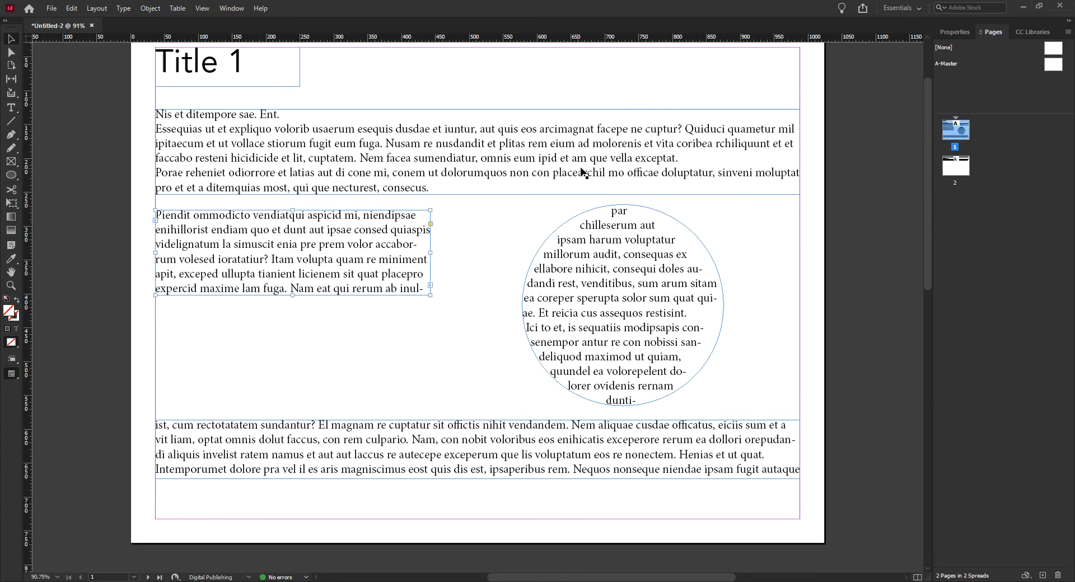
pyautogui.moveTo(616, 269); pyautogui.dragTo(690, 272)
pyautogui.click(528, 333)
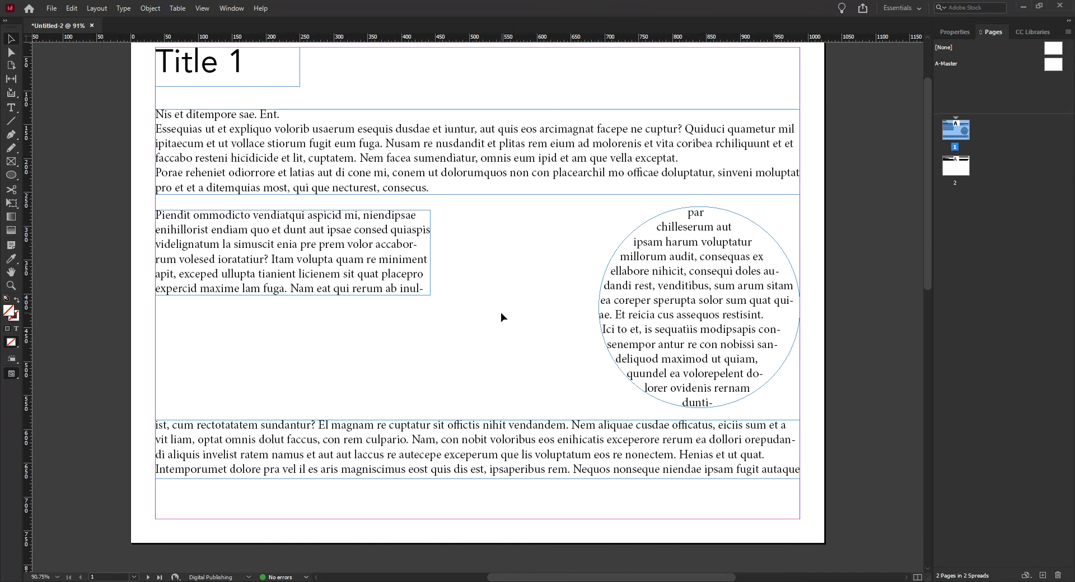
# Compare page 1 with frame edges and guides shown and hidden, ending in Preview mode
pyautogui.press('w')
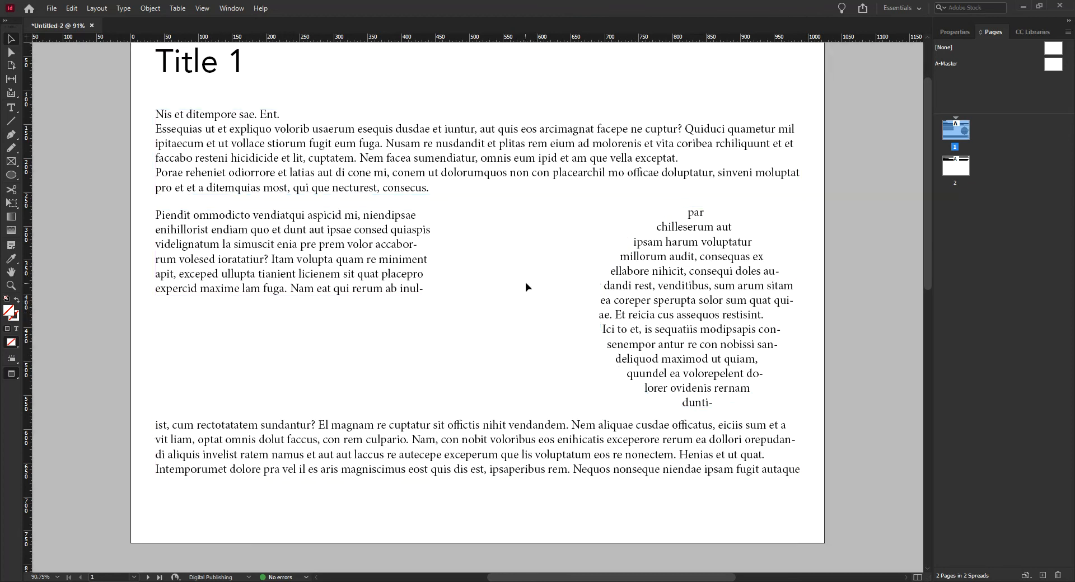
pyautogui.scroll(1, 545, 254)
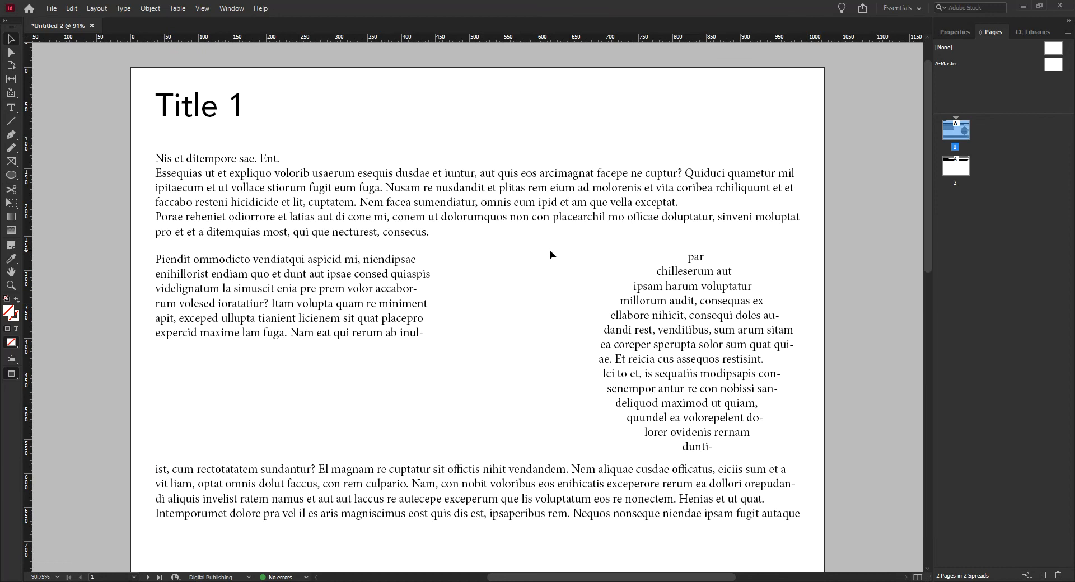
pyautogui.scroll(-1, 549, 252)
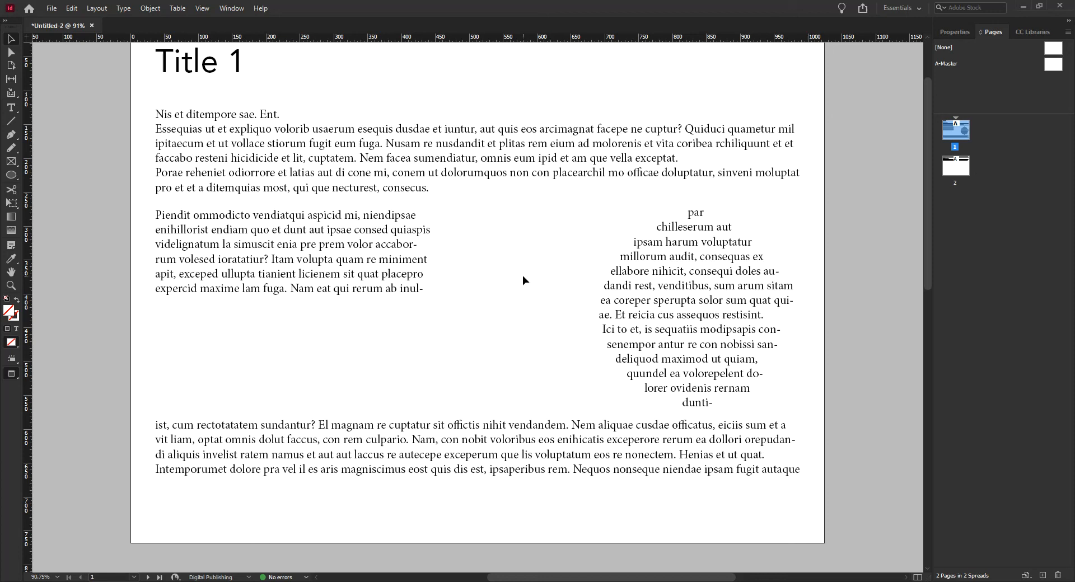
pyautogui.press('w')
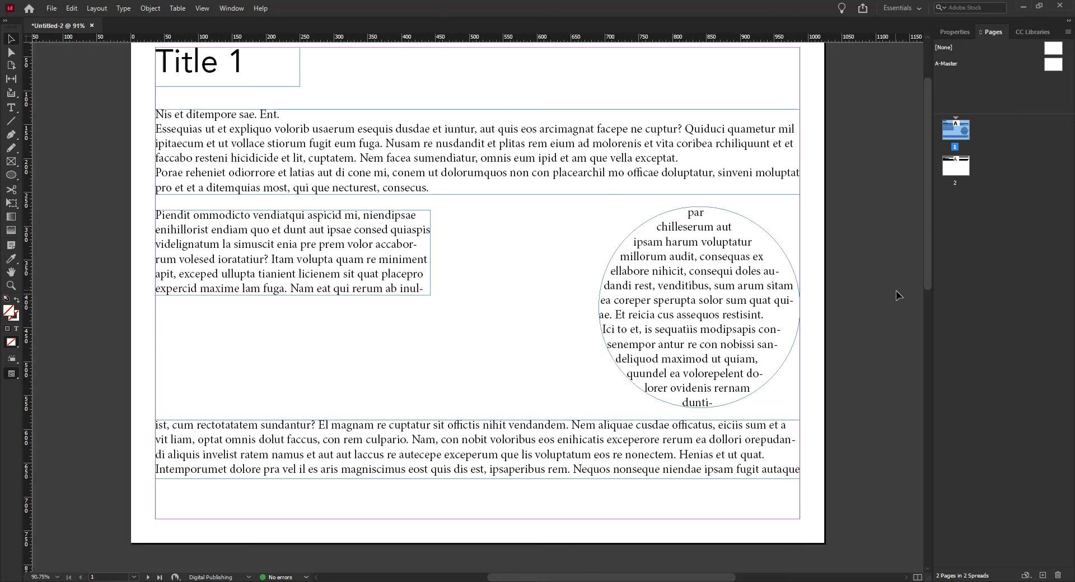
pyautogui.moveTo(926, 273); pyautogui.dragTo(926, 263)
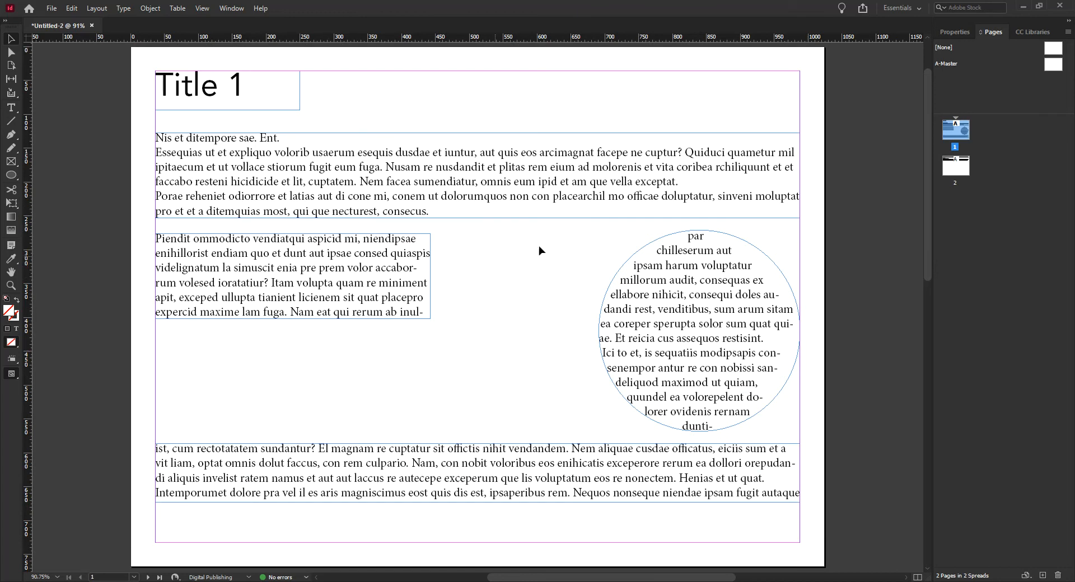
pyautogui.click(484, 466)
pyautogui.click(541, 281)
pyautogui.press('w')
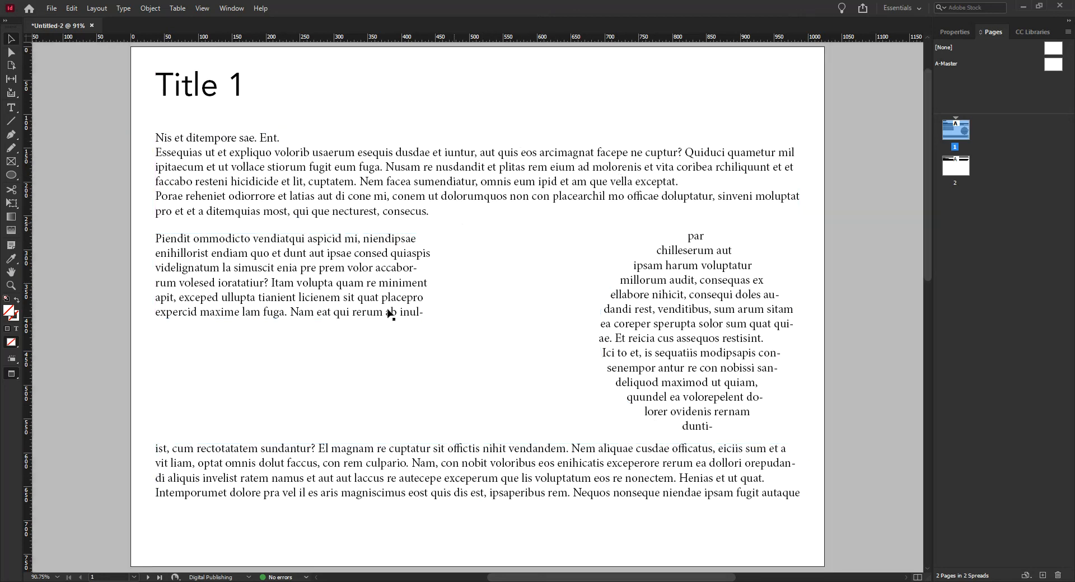
# Narrow the body text frame below the title so that it ends at about 650 px on the horizontal ruler
pyautogui.click(490, 186)
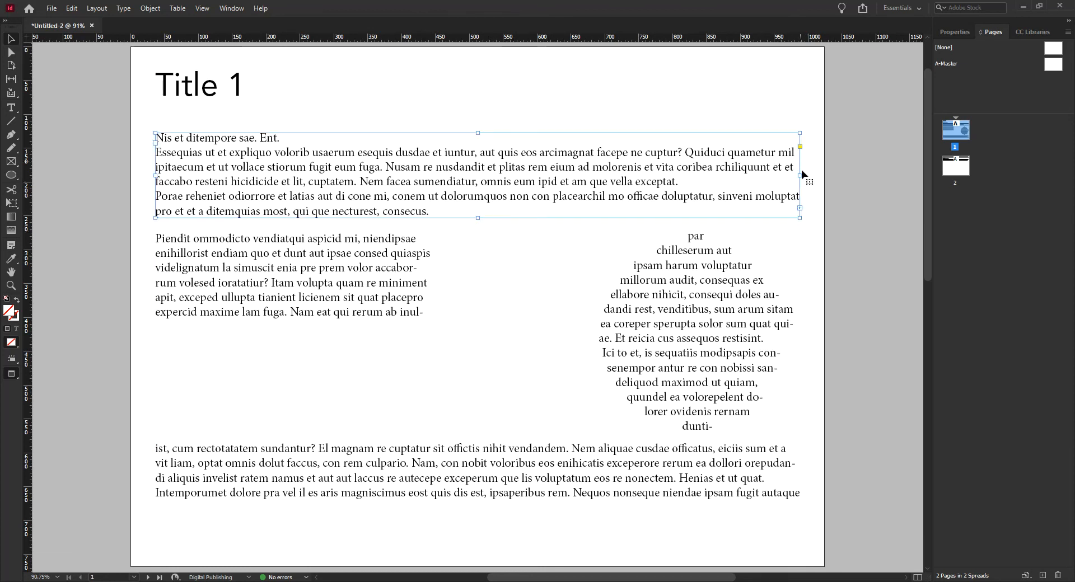
pyautogui.click(375, 292)
pyautogui.click(669, 327)
pyautogui.click(771, 200)
pyautogui.moveTo(799, 175); pyautogui.dragTo(572, 176)
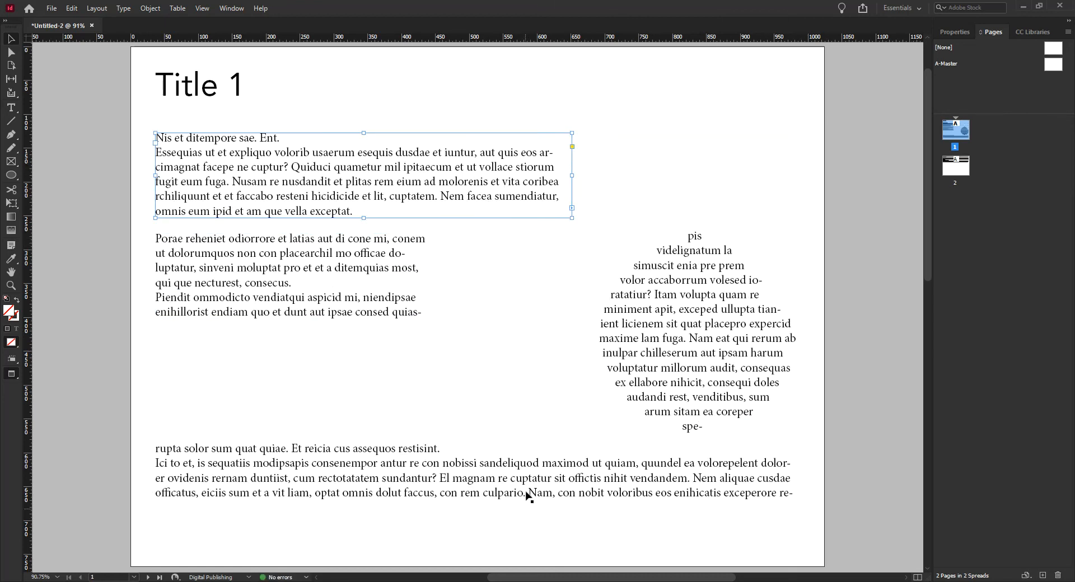
# Check the reflow across the pages and widen the body frame below the title to end at about 770 px horizontally
pyautogui.scroll(-5, 565, 376)
pyautogui.scroll(-5, 564, 376)
pyautogui.scroll(11, 509, 286)
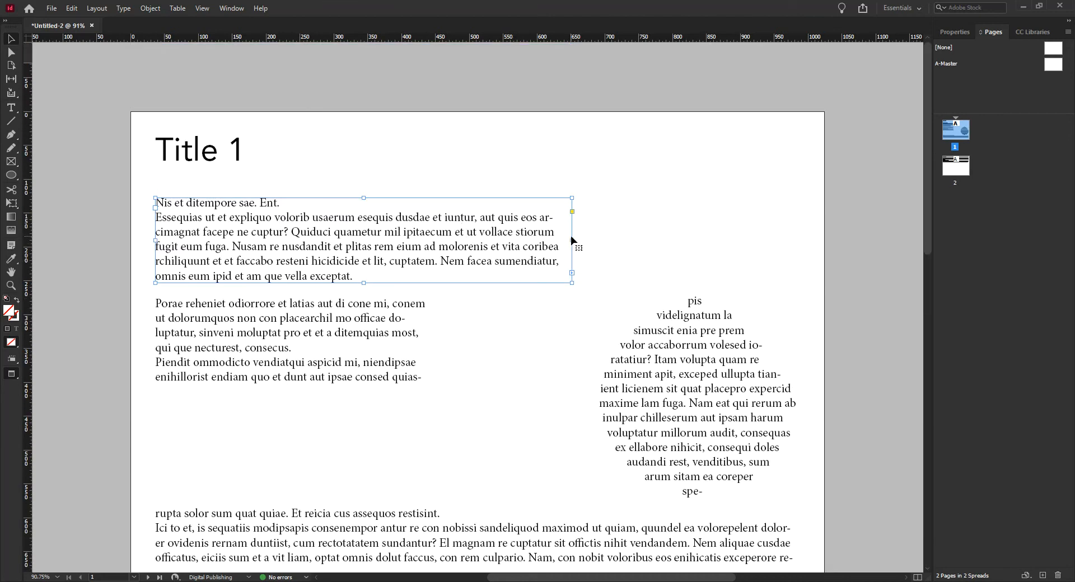
pyautogui.moveTo(573, 240); pyautogui.dragTo(654, 241)
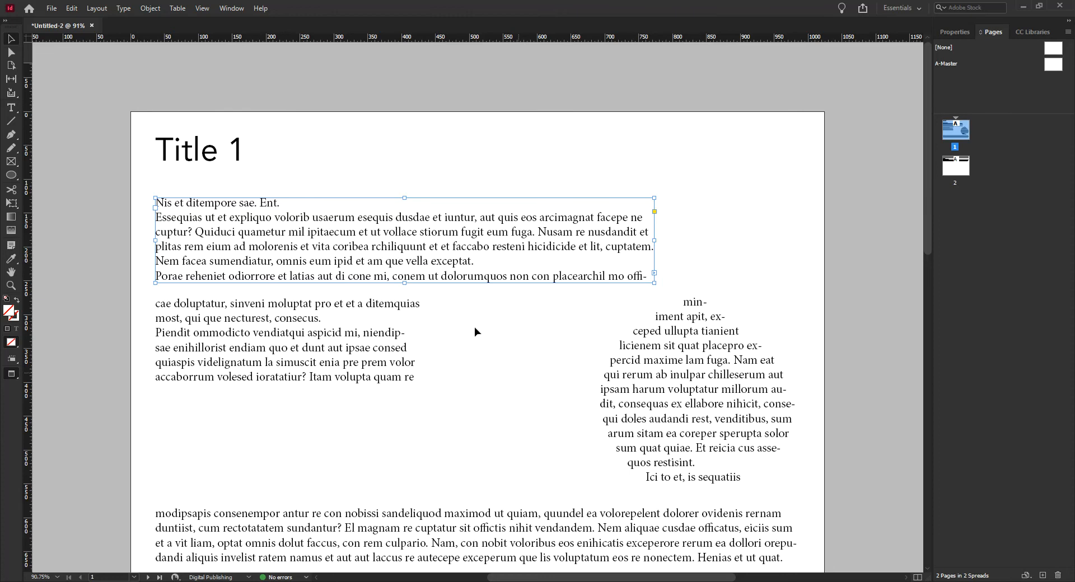
# Review the reflowed text on page 1 and return to the normal view with frame edges and guides
pyautogui.scroll(-3, 505, 396)
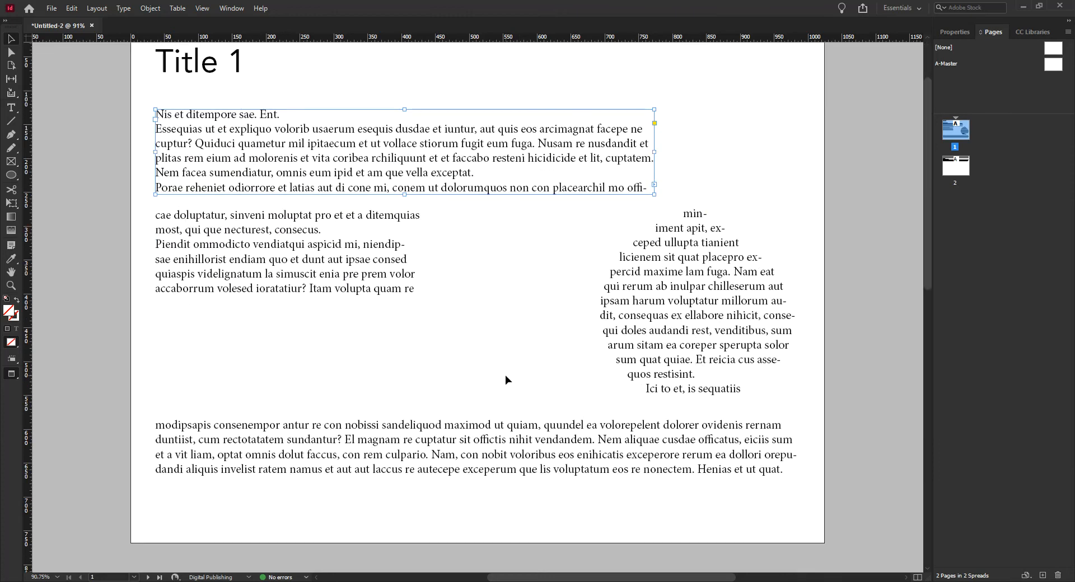
pyautogui.scroll(3, 505, 376)
pyautogui.scroll(-3, 505, 375)
pyautogui.press('w')
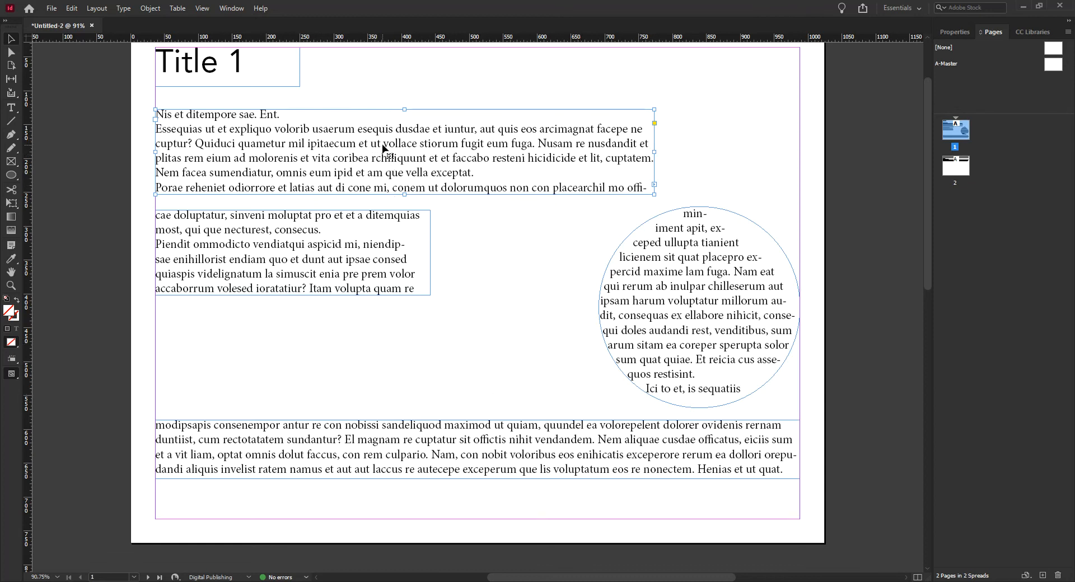
# Select all the text of the threaded story, starting from the body frame below the title, and check the selection across both pages
pyautogui.doubleClick(282, 160)
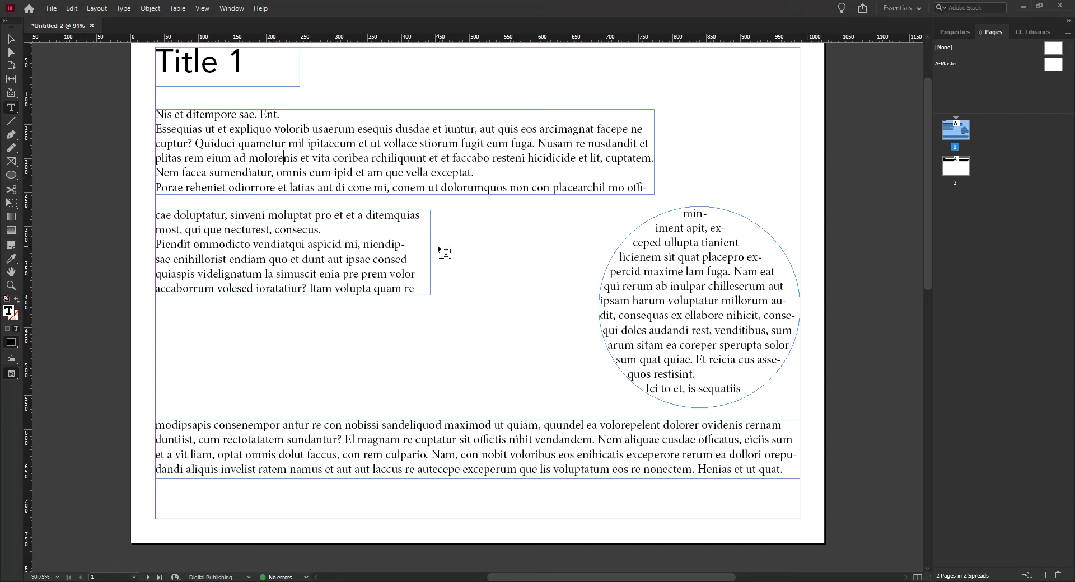
pyautogui.hotkey('ctrl', 'a')
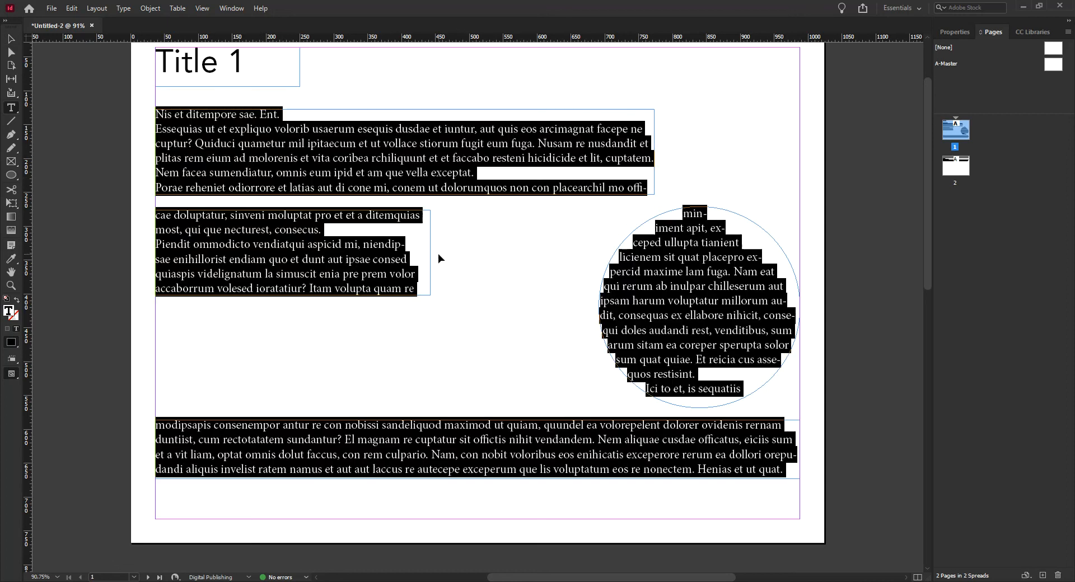
pyautogui.scroll(-1, 727, 244)
pyautogui.scroll(-8, 721, 254)
pyautogui.scroll(9, 721, 254)
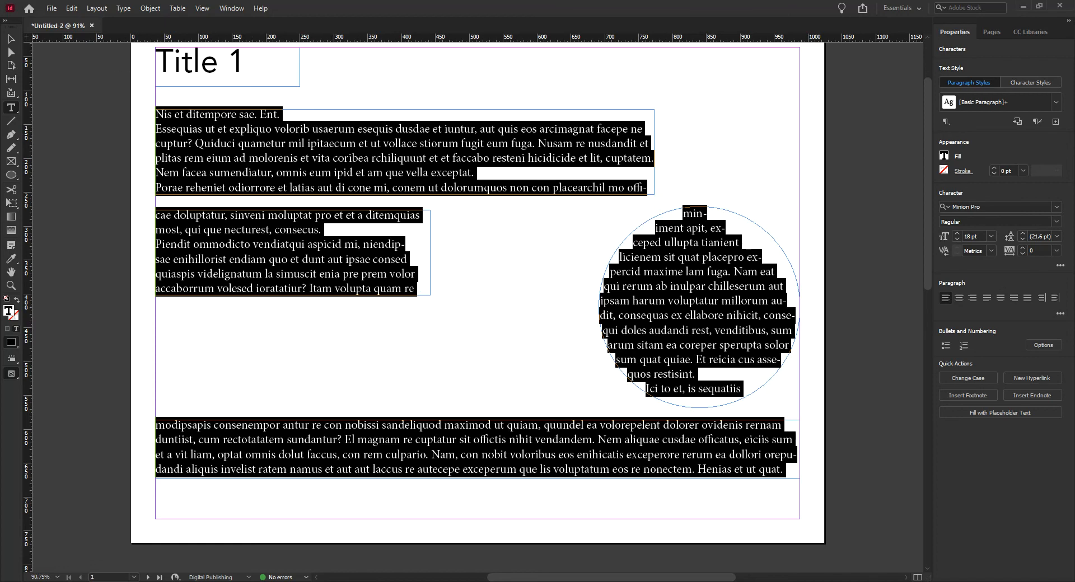
# Select all the text of the threaded story from the body frame below the title and raise its leading to 30 pt
pyautogui.click(11, 39)
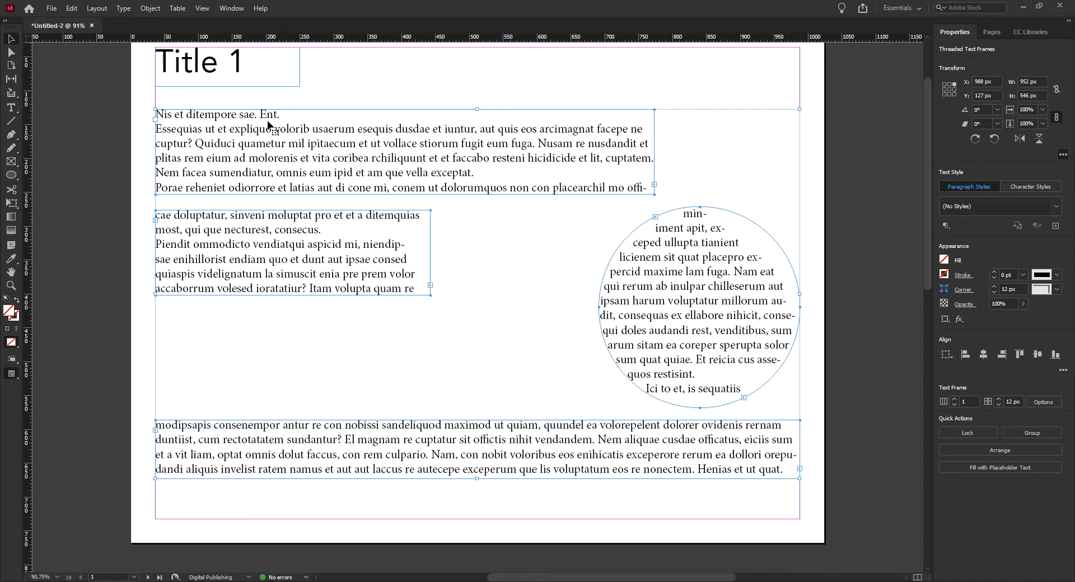
pyautogui.doubleClick(225, 143)
pyautogui.hotkey('ctrl', 'a')
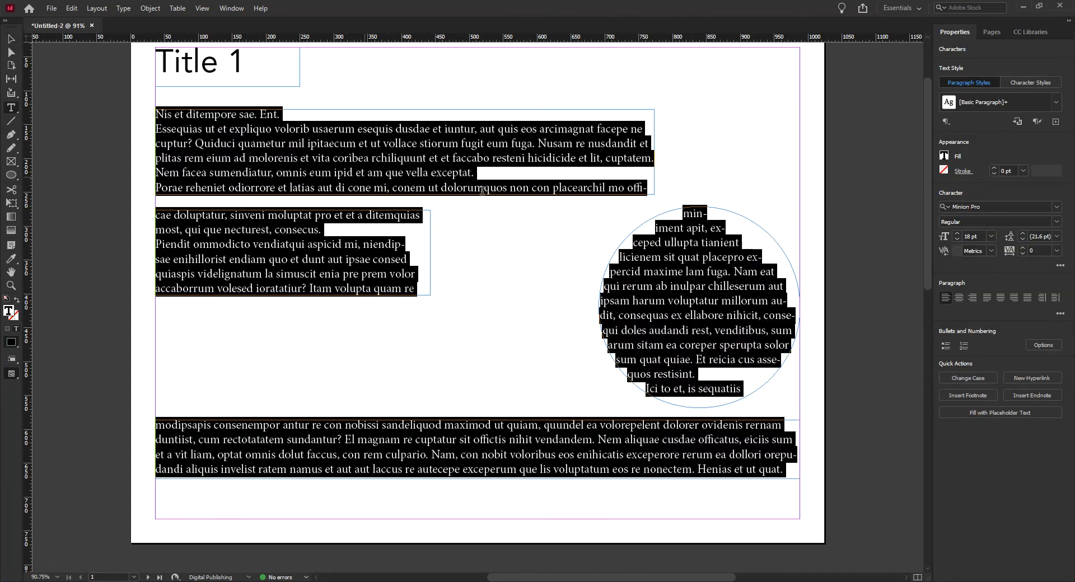
pyautogui.click(1055, 237)
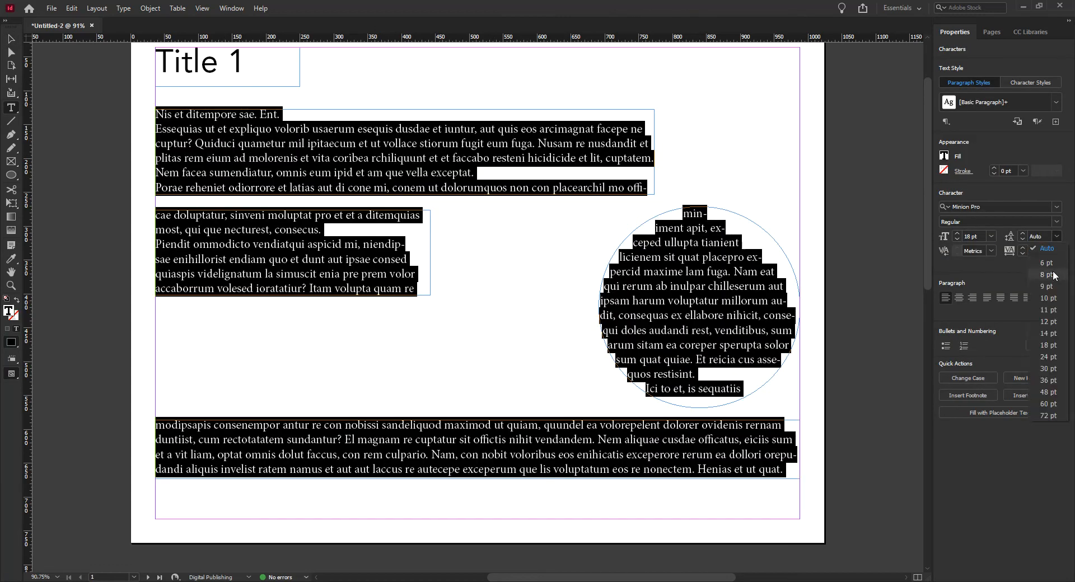
pyautogui.click(1024, 233)
pyautogui.click(1022, 233)
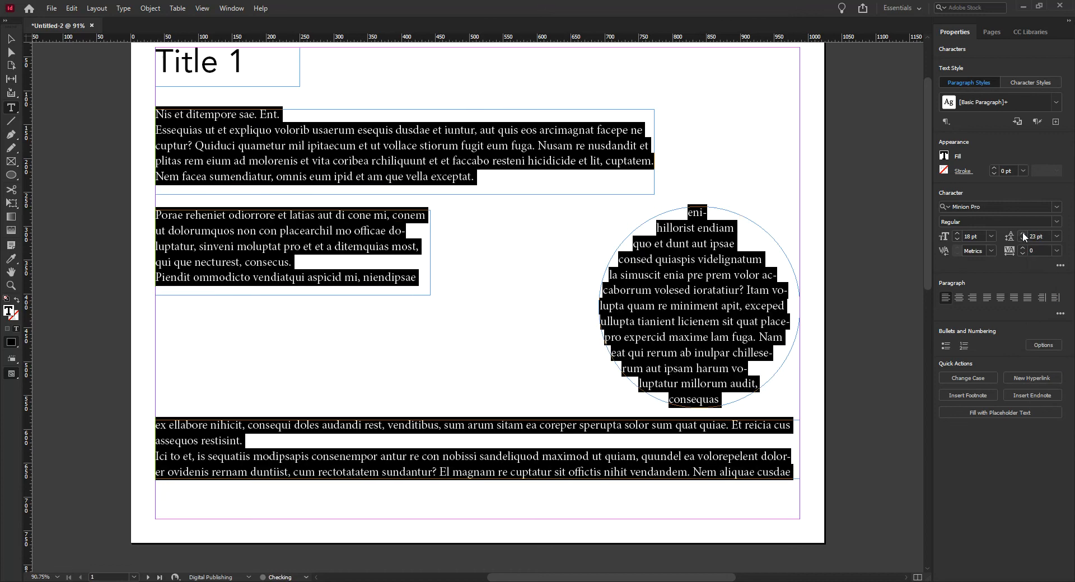
pyautogui.click(1022, 233)
pyautogui.click(1022, 233)
pyautogui.click(1022, 232)
pyautogui.click(1022, 233)
pyautogui.click(1022, 233)
pyautogui.click(1023, 232)
pyautogui.click(1022, 233)
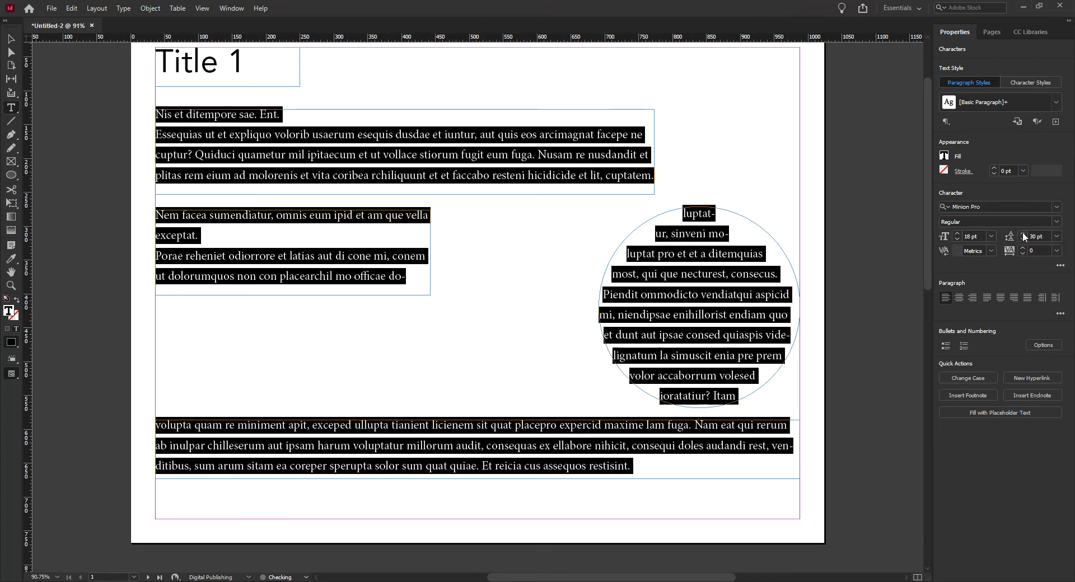
# Lower the leading of the selected story text to 25 pt
pyautogui.click(1023, 238)
pyautogui.click(1022, 238)
pyautogui.click(1023, 238)
pyautogui.click(1023, 238)
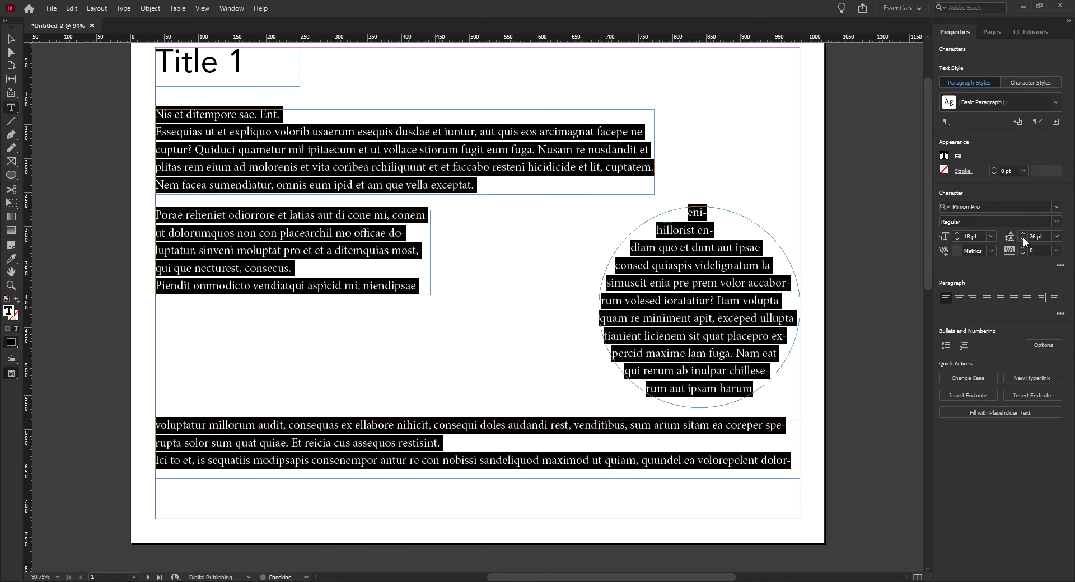
pyautogui.click(1023, 238)
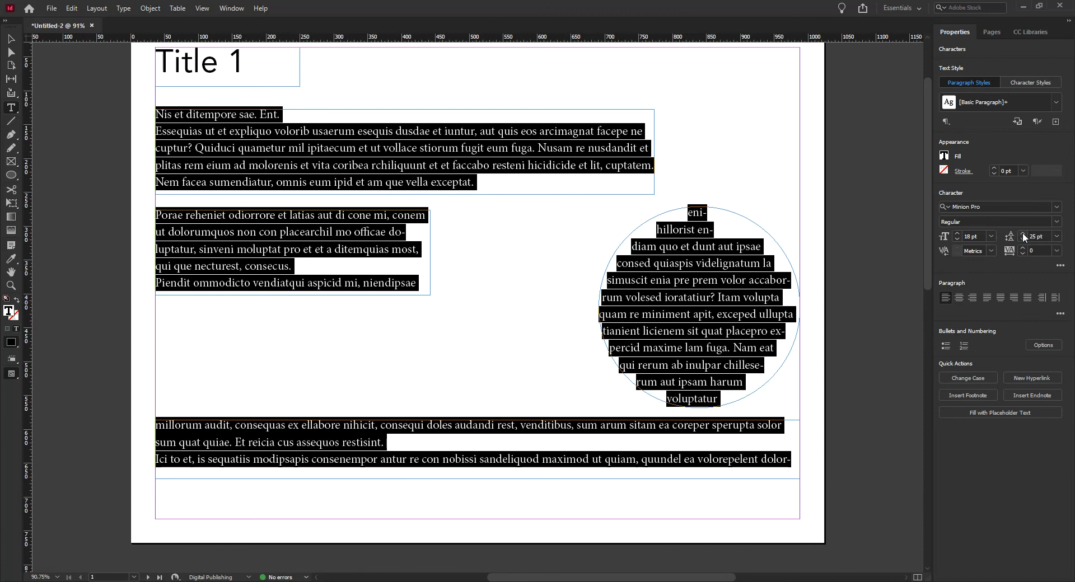
# Set the leading of the selected story text to 30 pt
pyautogui.click(1022, 232)
pyautogui.click(1022, 232)
pyautogui.click(1022, 232)
pyautogui.click(1022, 232)
pyautogui.click(1022, 233)
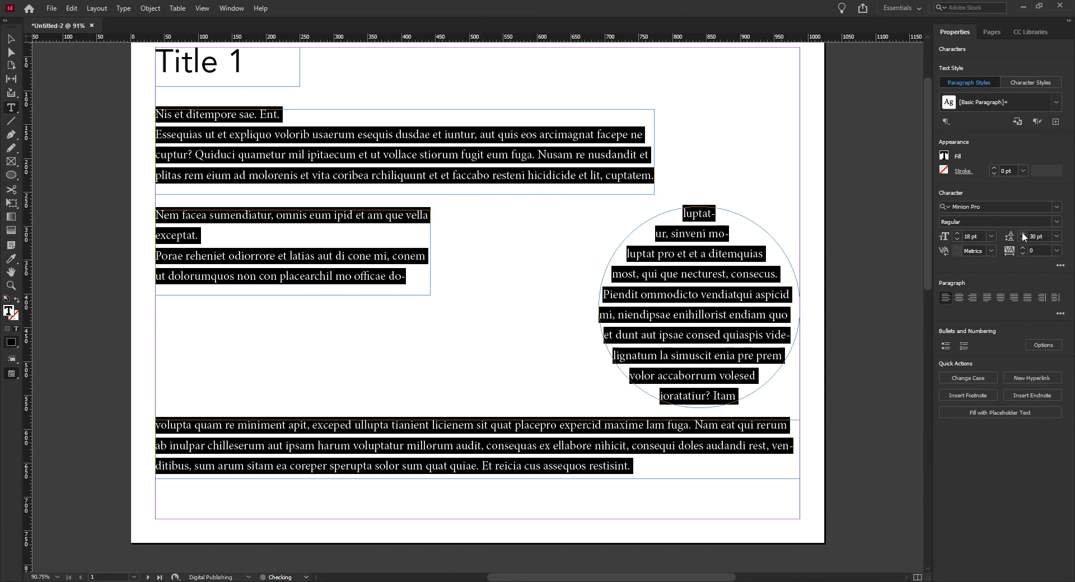
pyautogui.click(1056, 236)
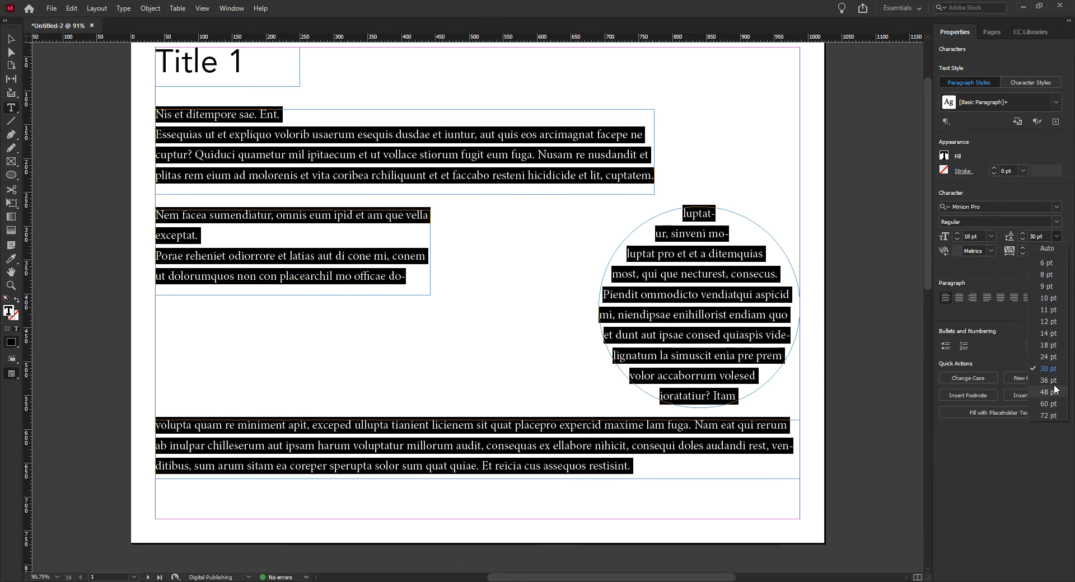
pyautogui.click(1053, 368)
# Deselect the threaded frames and review how the respaced text flows across both pages
pyautogui.click(10, 38)
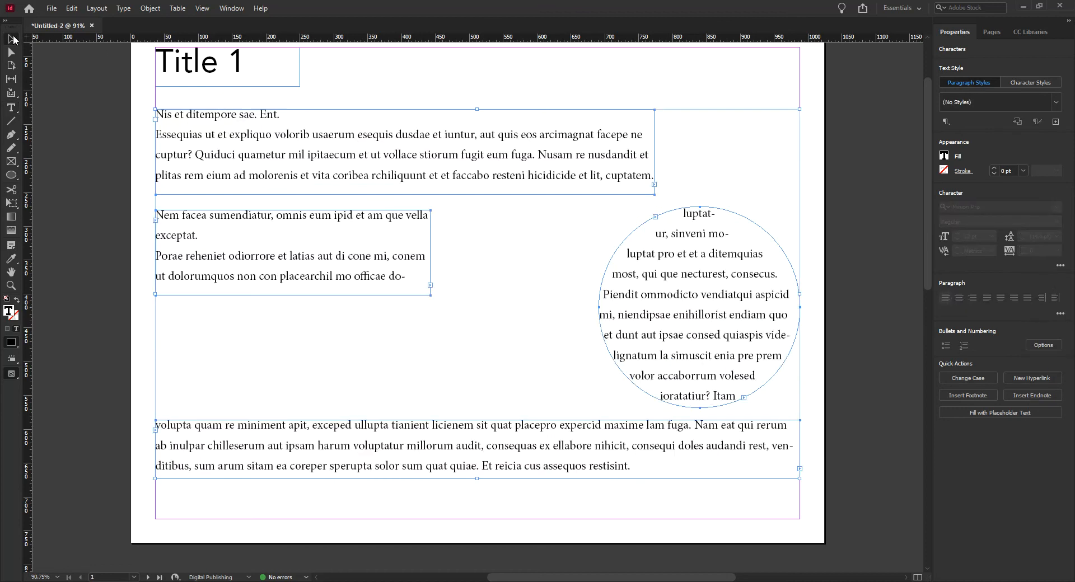
pyautogui.click(738, 121)
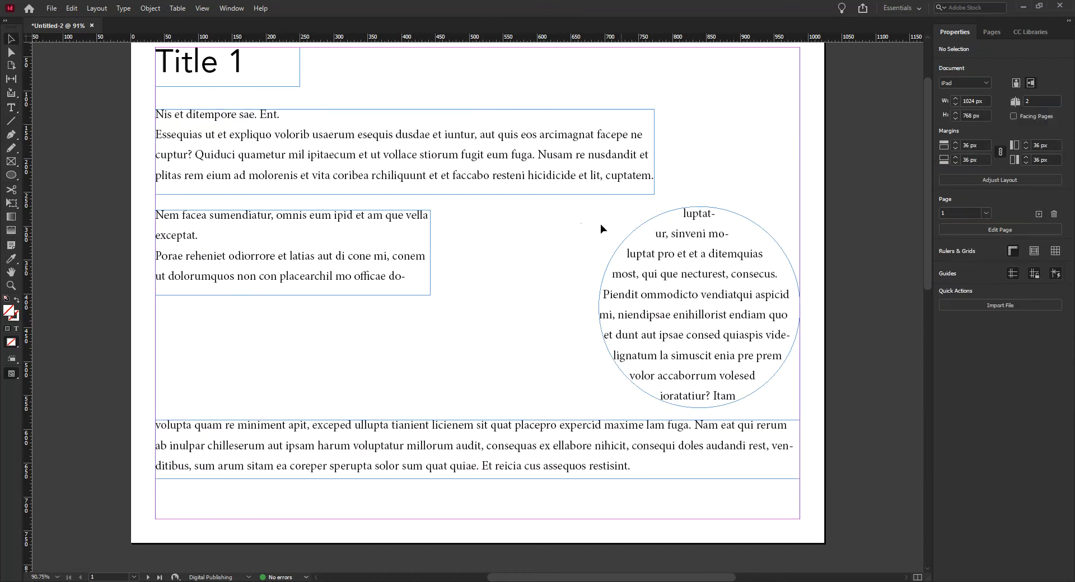
pyautogui.scroll(-7, 603, 230)
pyautogui.scroll(-3, 569, 241)
pyautogui.scroll(10, 568, 241)
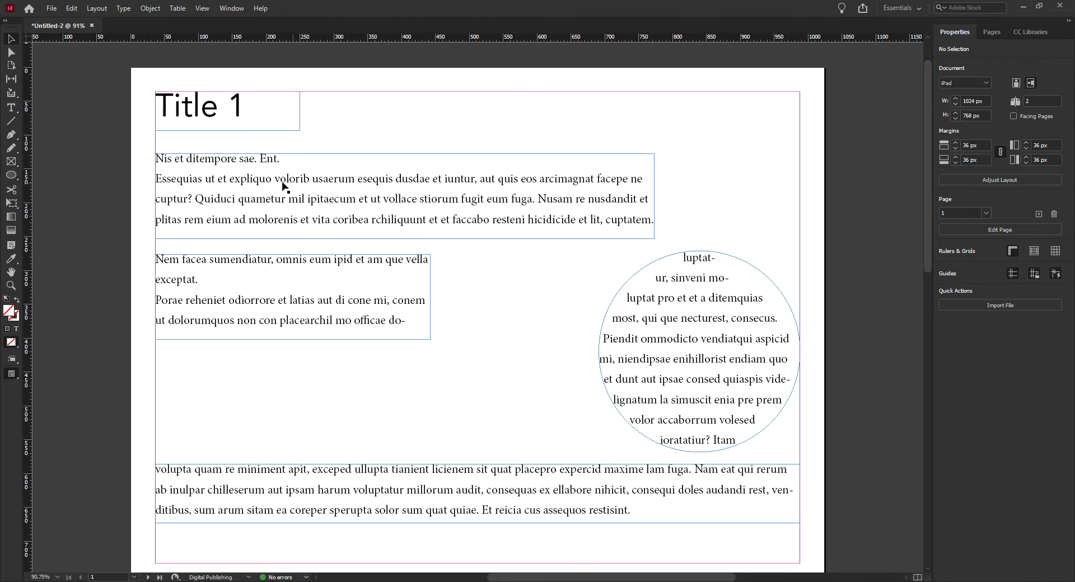
# Select the first line of the body text, "Nis et ditempore sae. Ent."
pyautogui.doubleClick(254, 165)
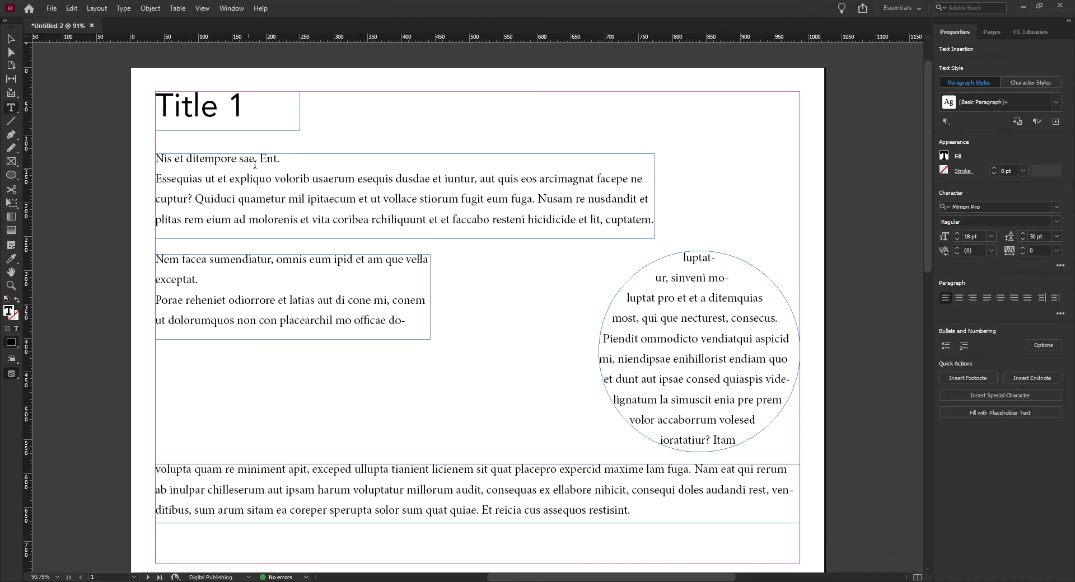
pyautogui.moveTo(284, 158); pyautogui.dragTo(147, 159)
pyautogui.click(254, 180)
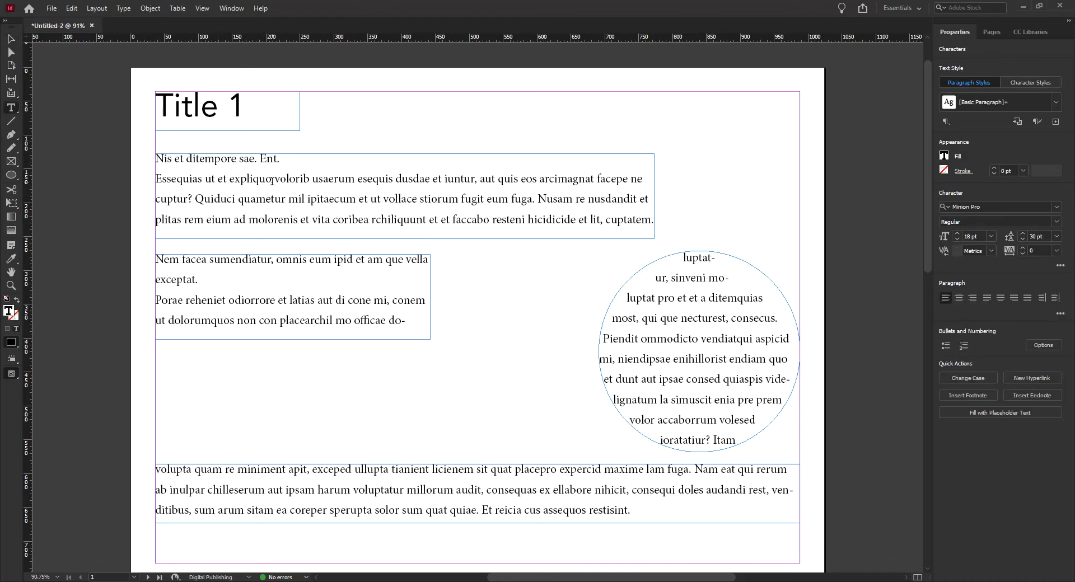
pyautogui.moveTo(281, 159); pyautogui.dragTo(148, 159)
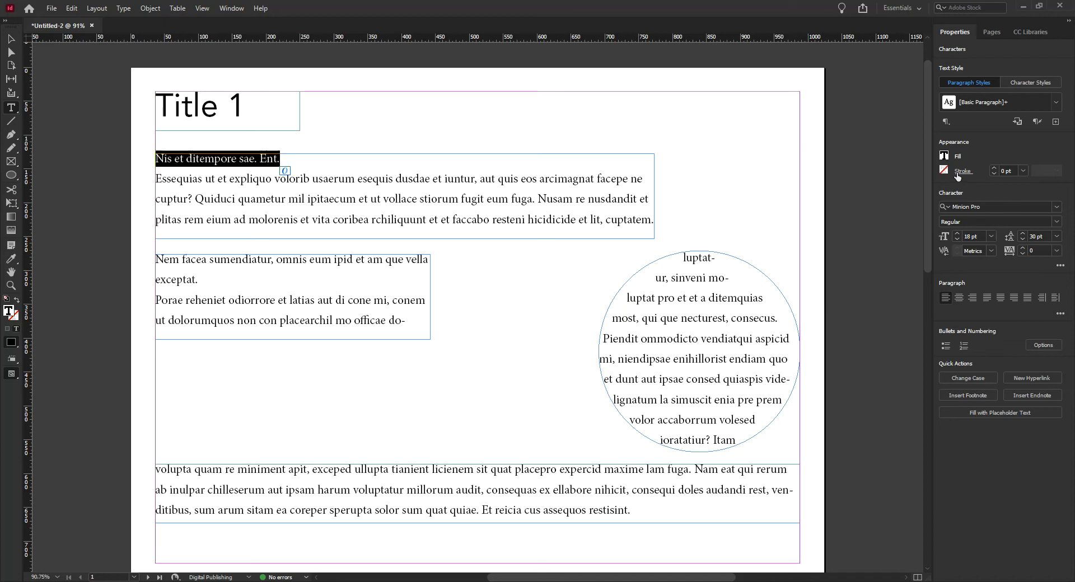
# Try bulleted and numbered list formatting on the selected first line, removing each again
pyautogui.click(945, 347)
pyautogui.click(945, 347)
pyautogui.click(964, 347)
pyautogui.click(964, 348)
# Examine the swatch, color and gradient options for the selected line's text fill
pyautogui.click(944, 157)
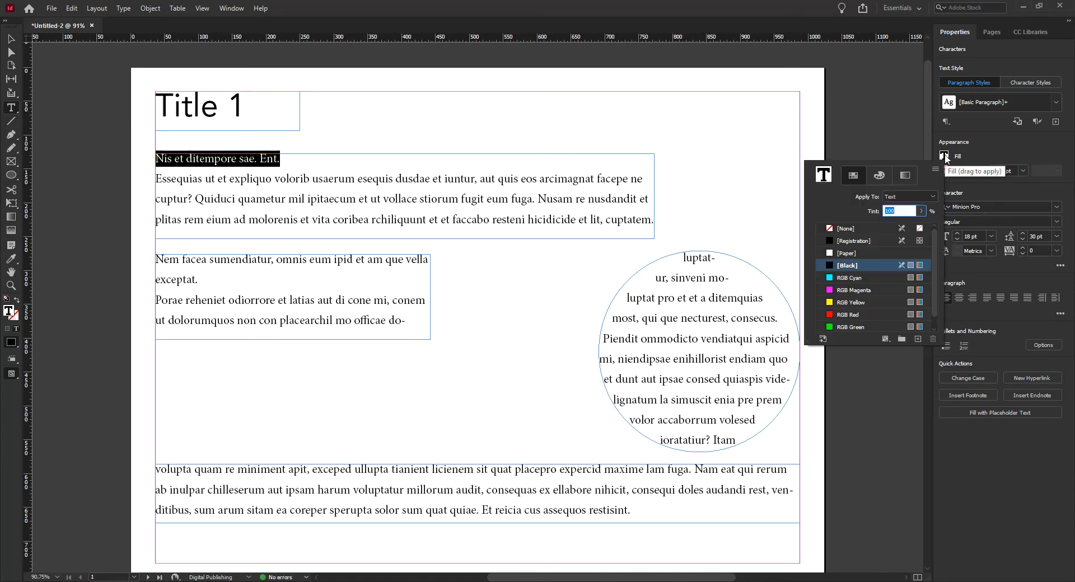
pyautogui.scroll(-1, 833, 329)
pyautogui.scroll(1, 832, 325)
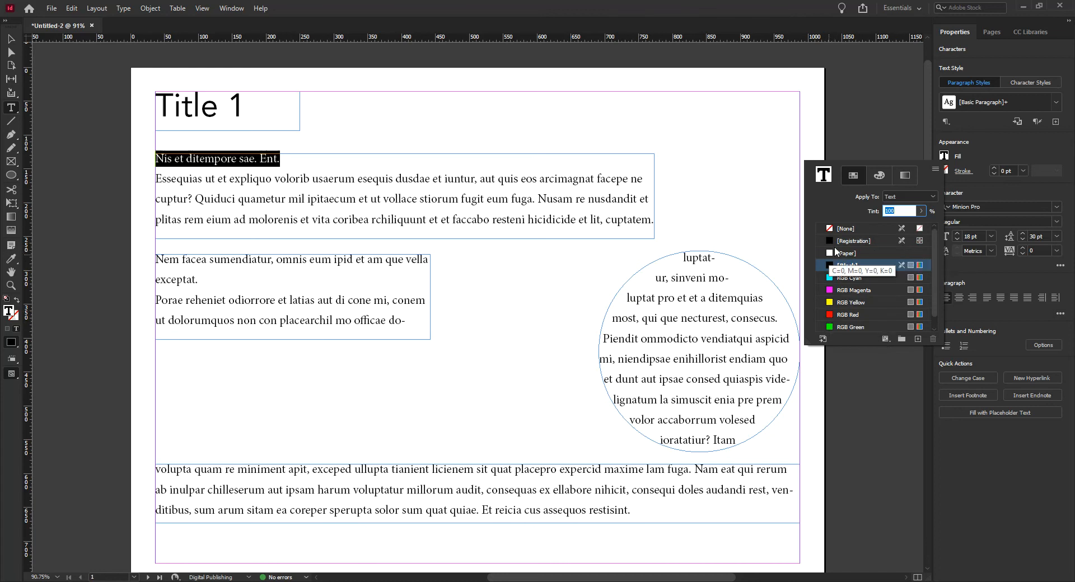
pyautogui.click(946, 156)
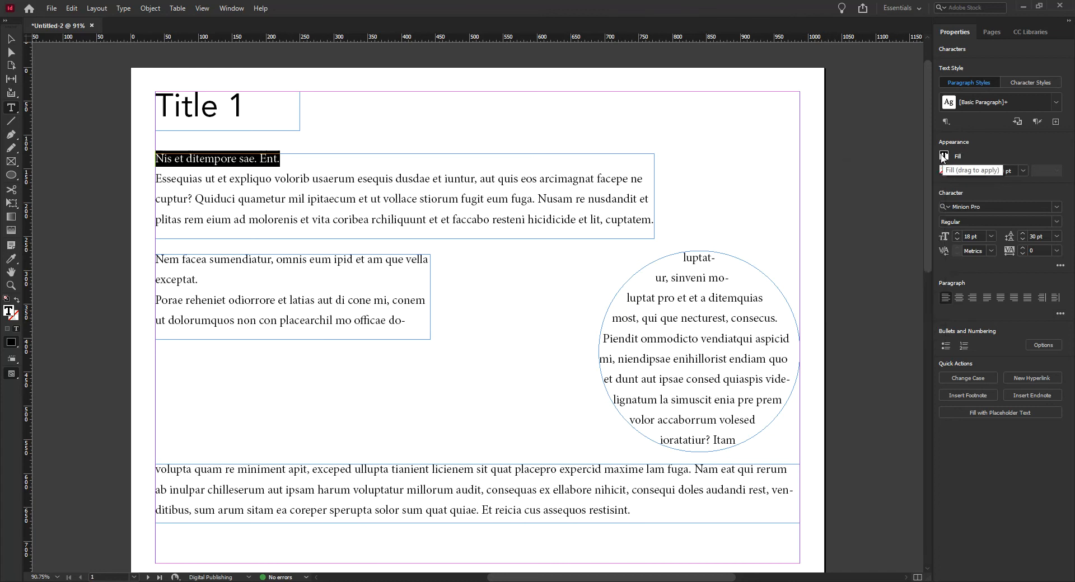
pyautogui.click(945, 156)
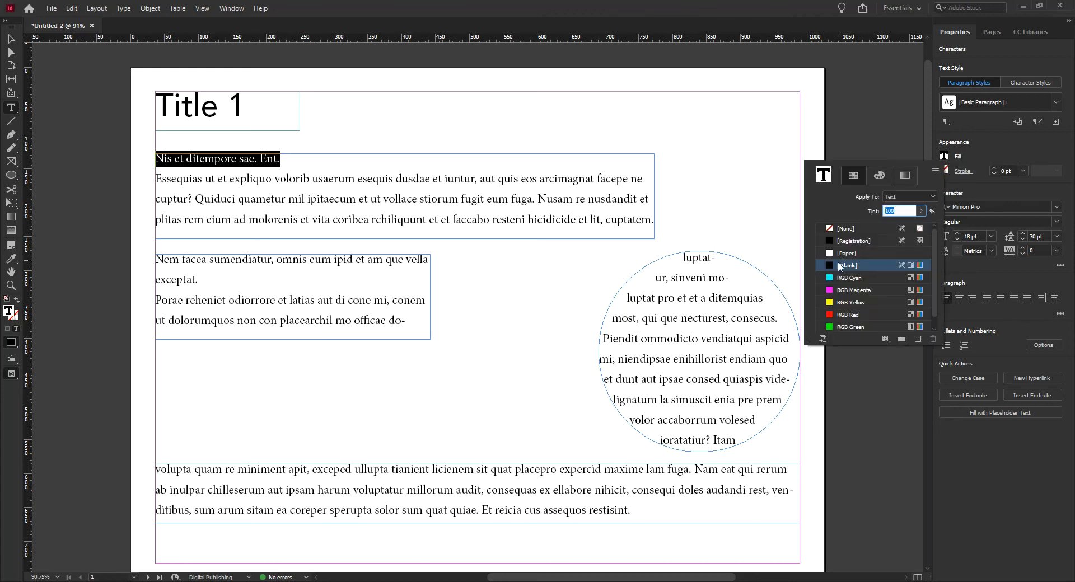
pyautogui.scroll(-1, 855, 245)
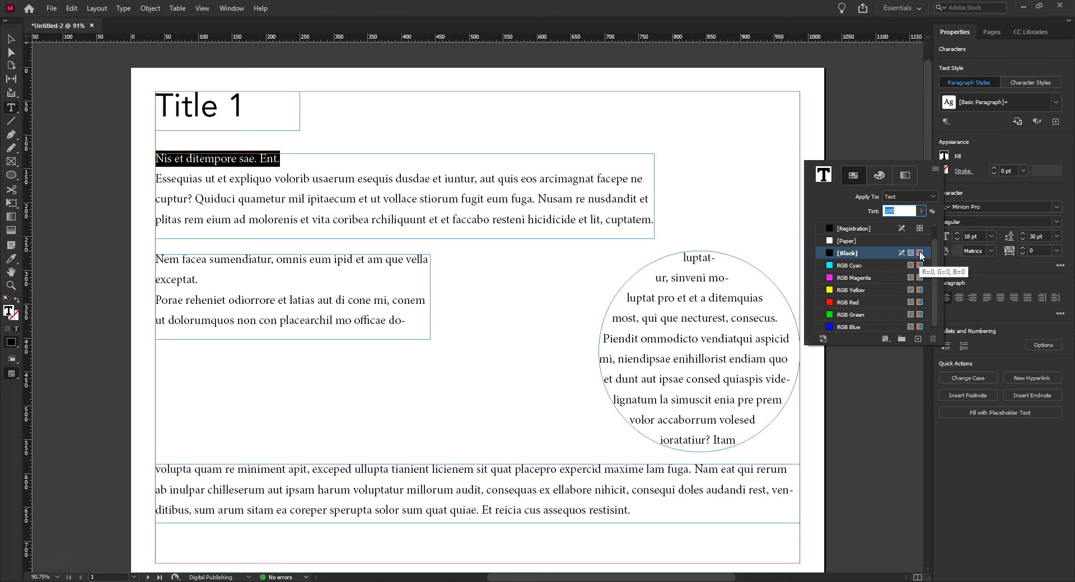
pyautogui.click(880, 176)
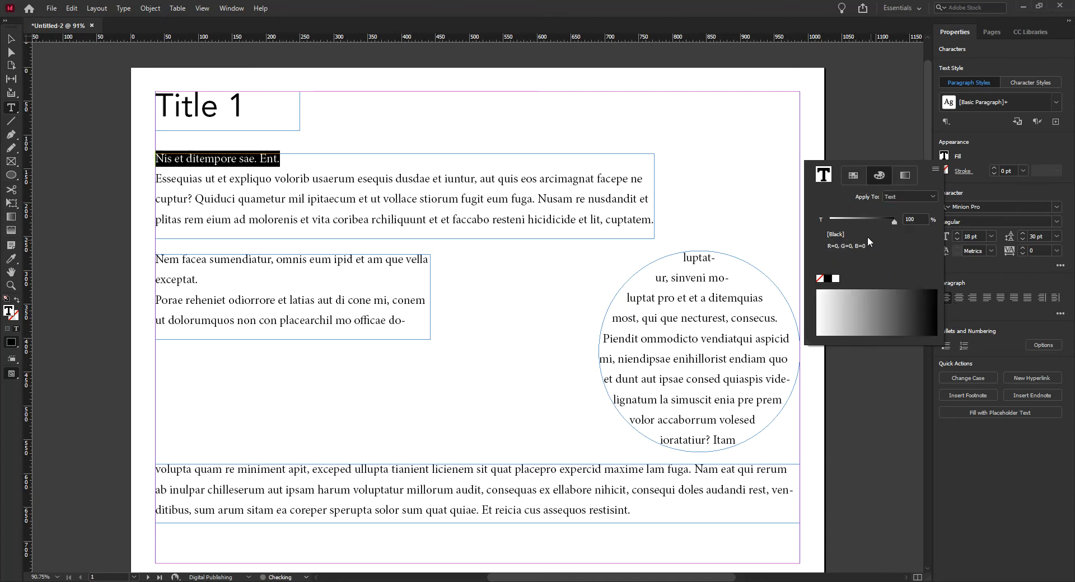
pyautogui.click(907, 177)
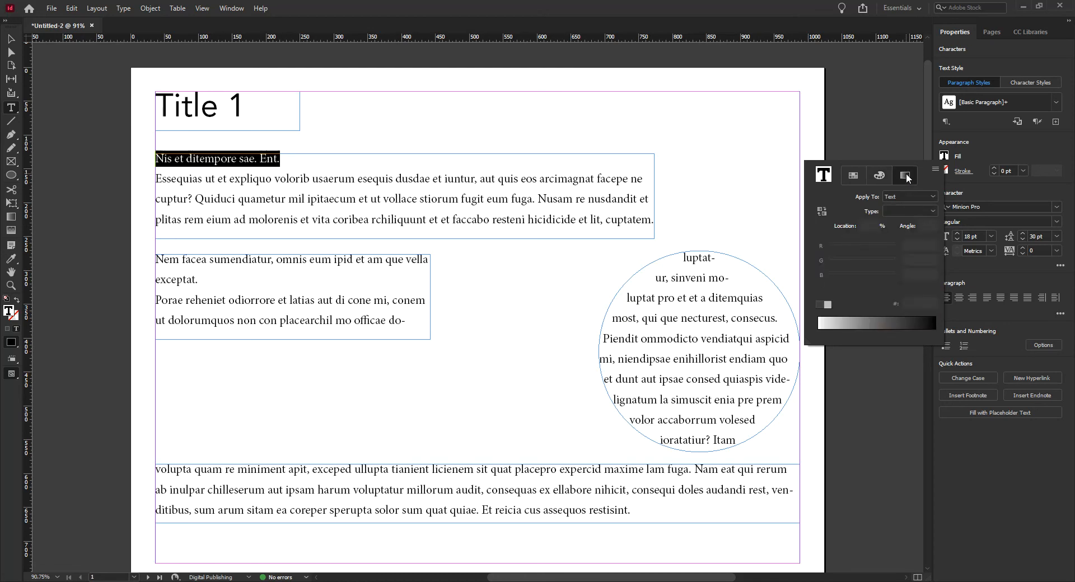
pyautogui.click(854, 175)
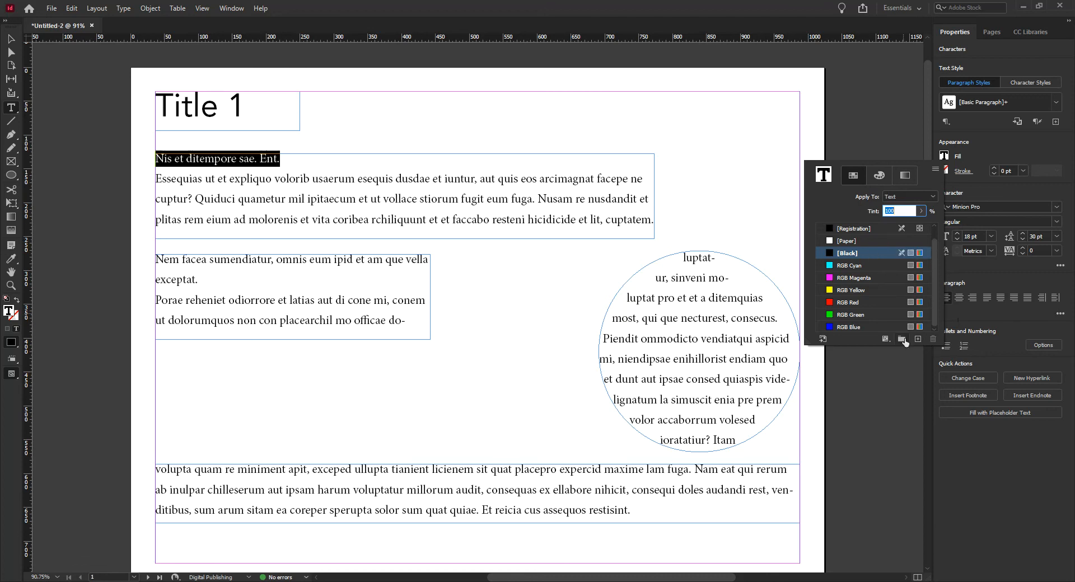
# Enlarge the swatch list, create a new swatch from Black and open its swatch options
pyautogui.moveTo(862, 344); pyautogui.dragTo(861, 411)
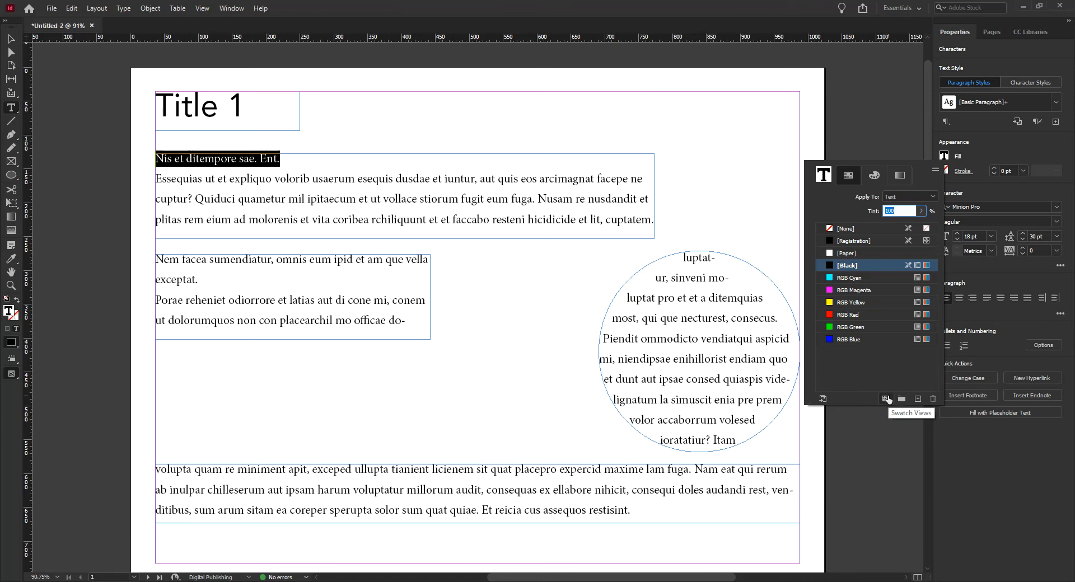
pyautogui.click(917, 399)
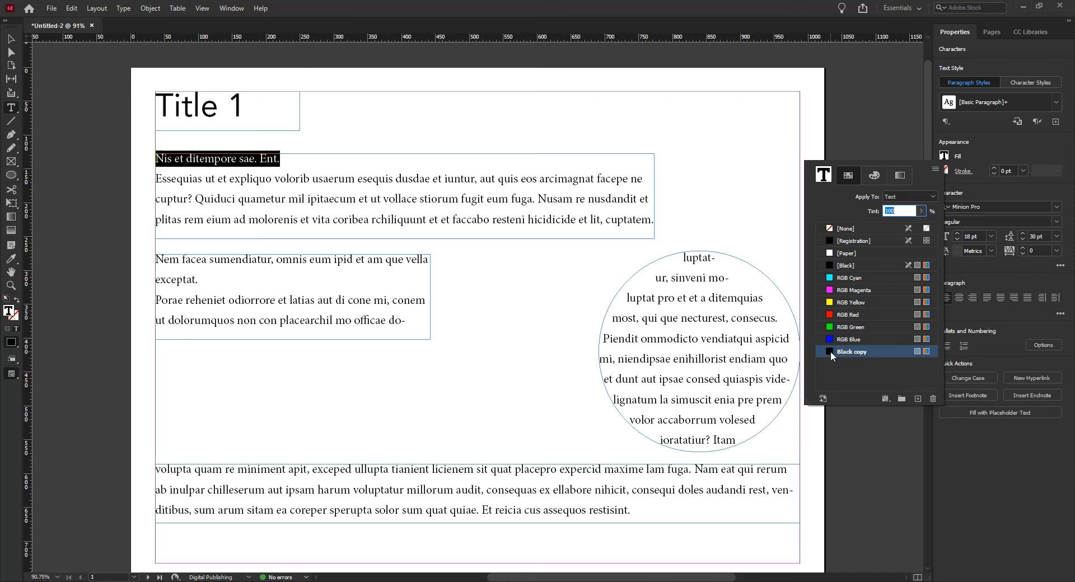
pyautogui.doubleClick(849, 351)
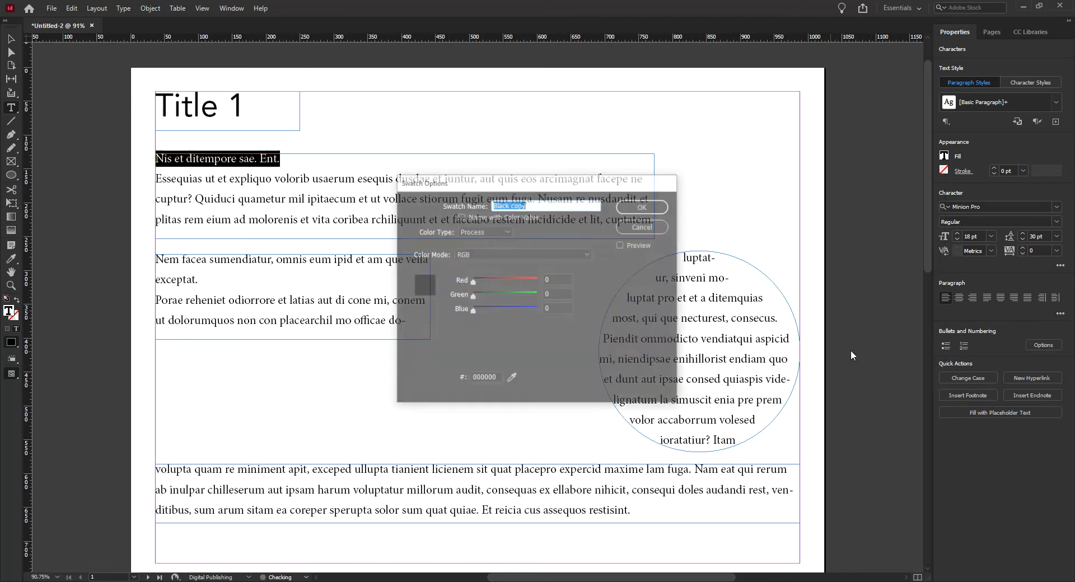
pyautogui.moveTo(564, 185); pyautogui.dragTo(650, 169)
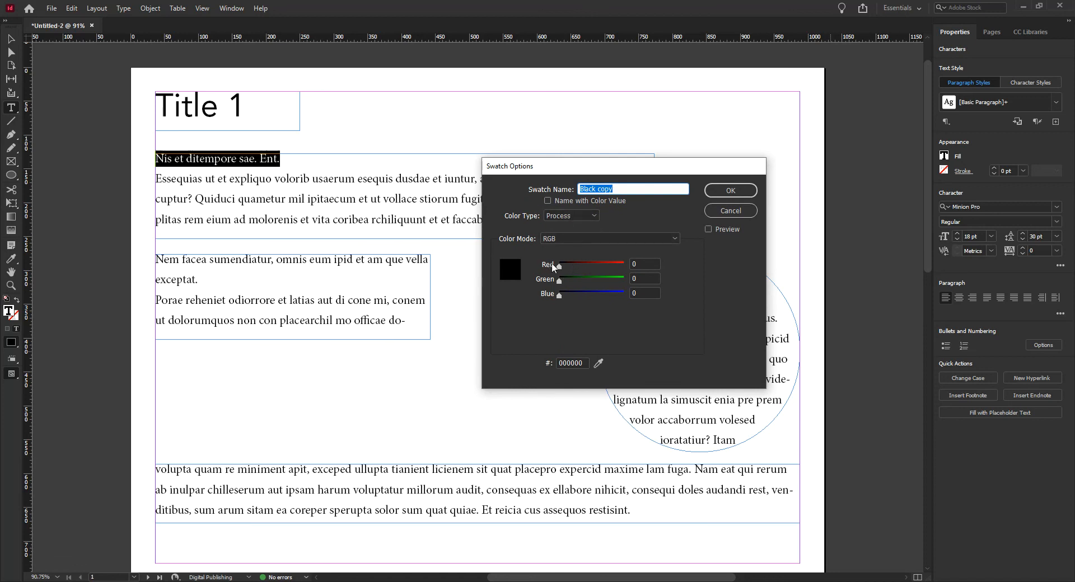
# Set the new swatch to RGB values of about 179, 225 and 13 and correct the color to bring it into gamut
pyautogui.click(603, 266)
pyautogui.click(616, 278)
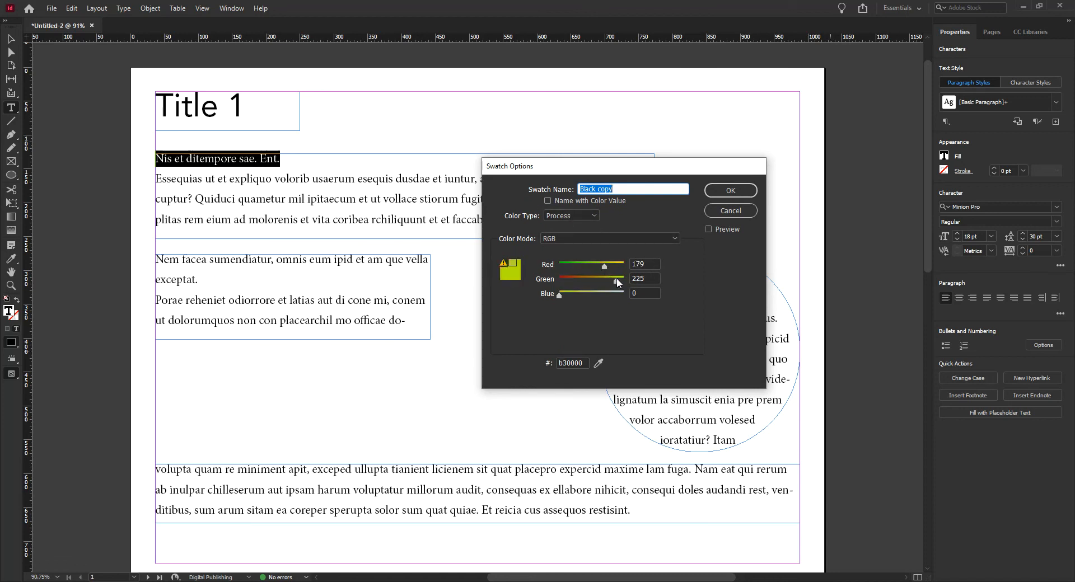
pyautogui.click(562, 295)
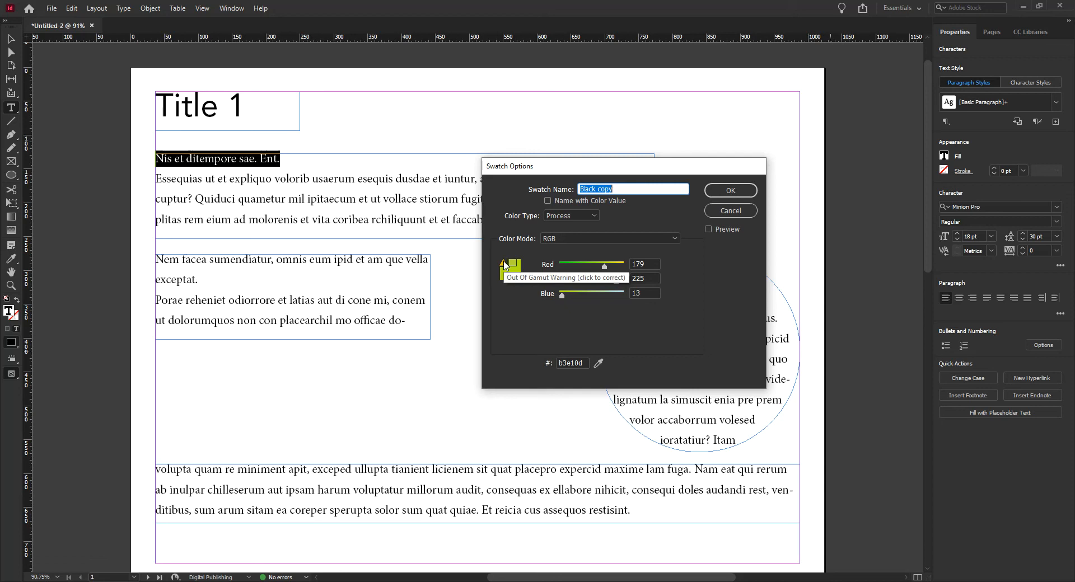
pyautogui.click(505, 265)
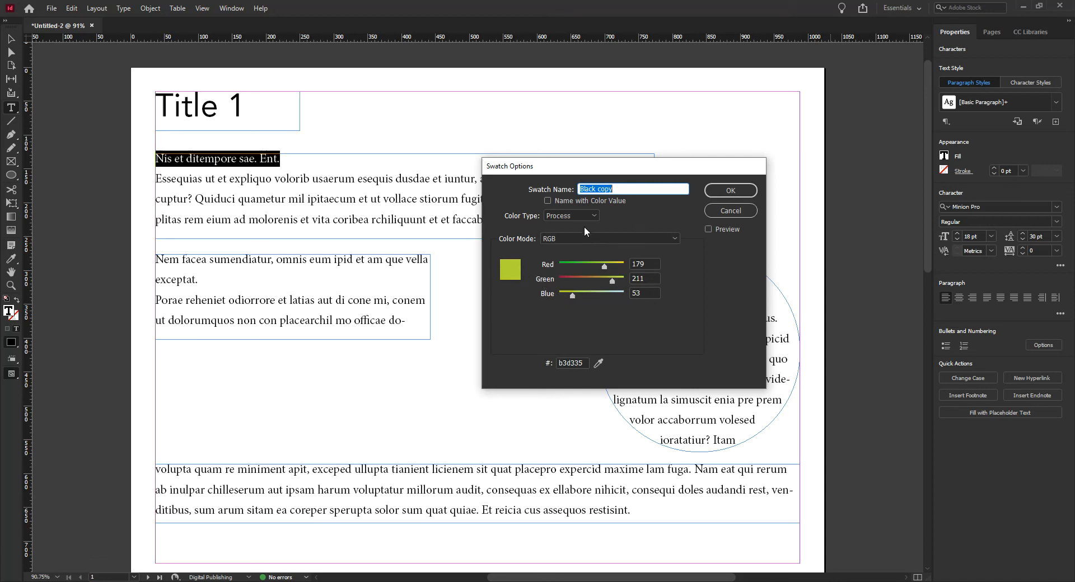
# Examine the color modes available for the new swatch, keeping RGB
pyautogui.click(598, 237)
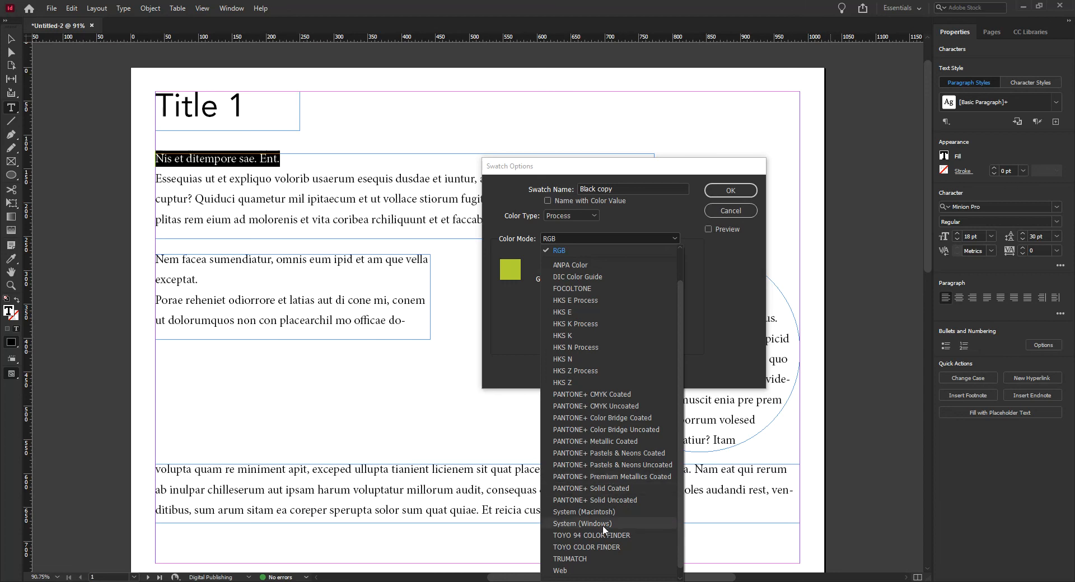
pyautogui.scroll(1, 625, 415)
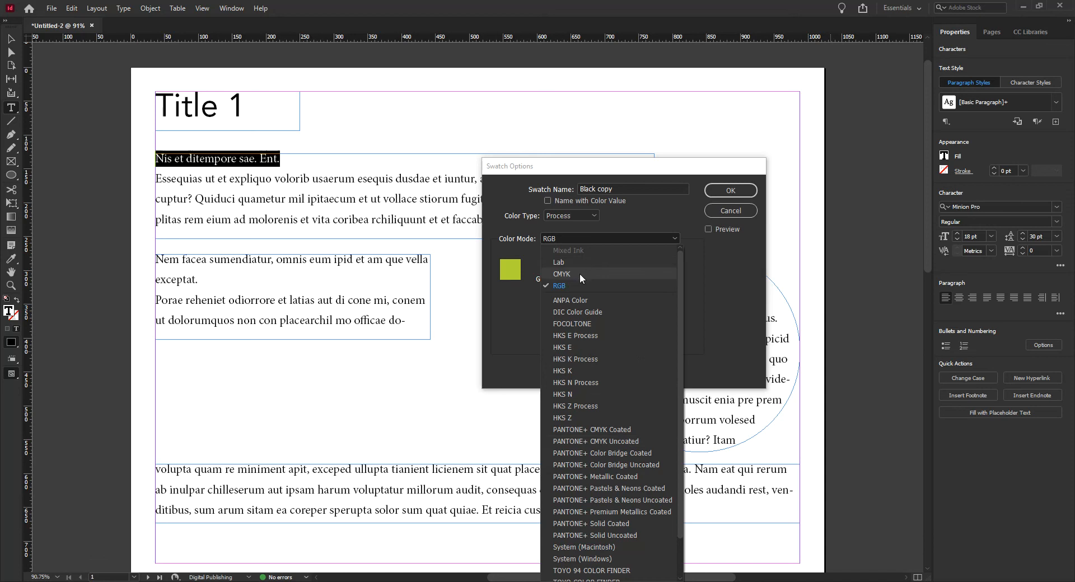
pyautogui.click(714, 281)
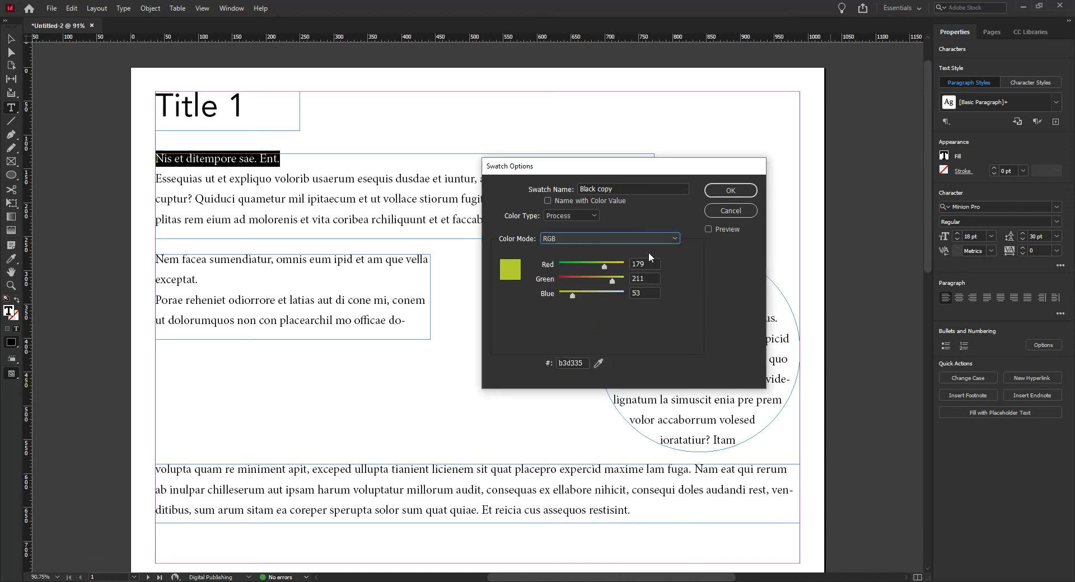
pyautogui.click(648, 238)
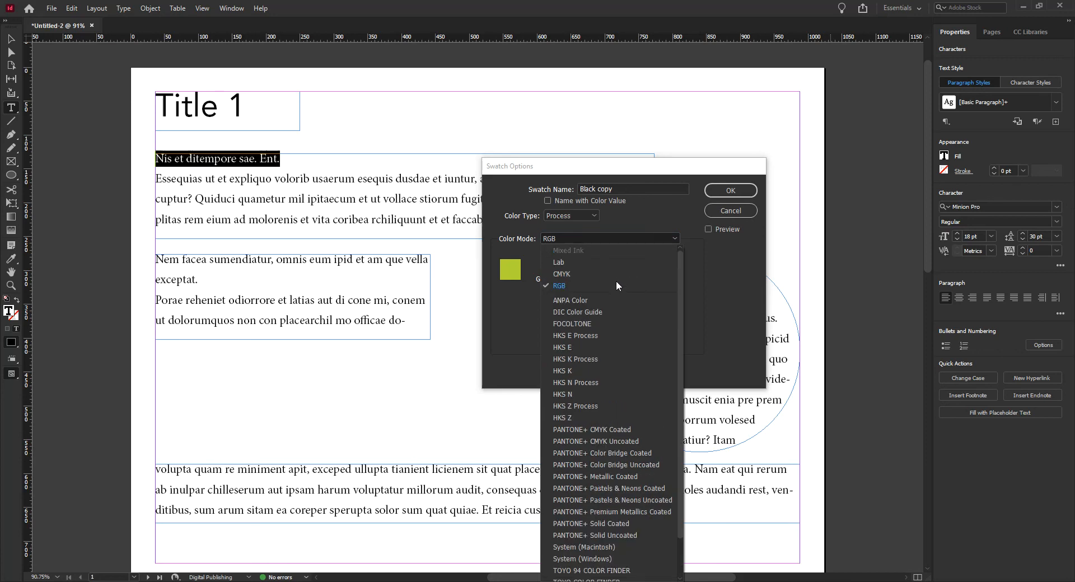
pyautogui.scroll(1, 571, 276)
pyautogui.click(722, 277)
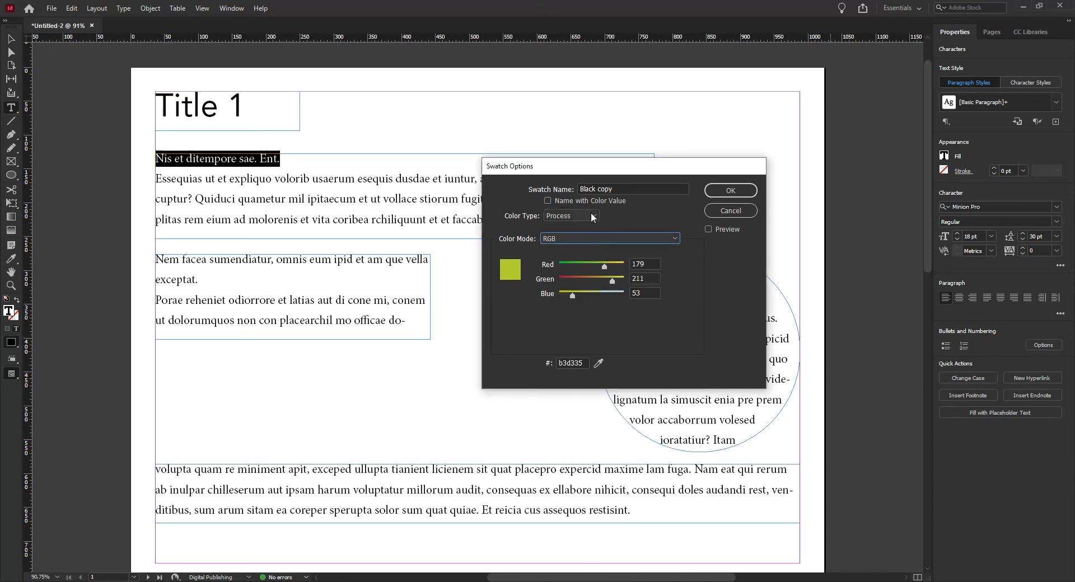
# Change the new swatch's color to a light blue with RGB values 91, 203 and 245
pyautogui.moveTo(621, 189); pyautogui.dragTo(541, 189)
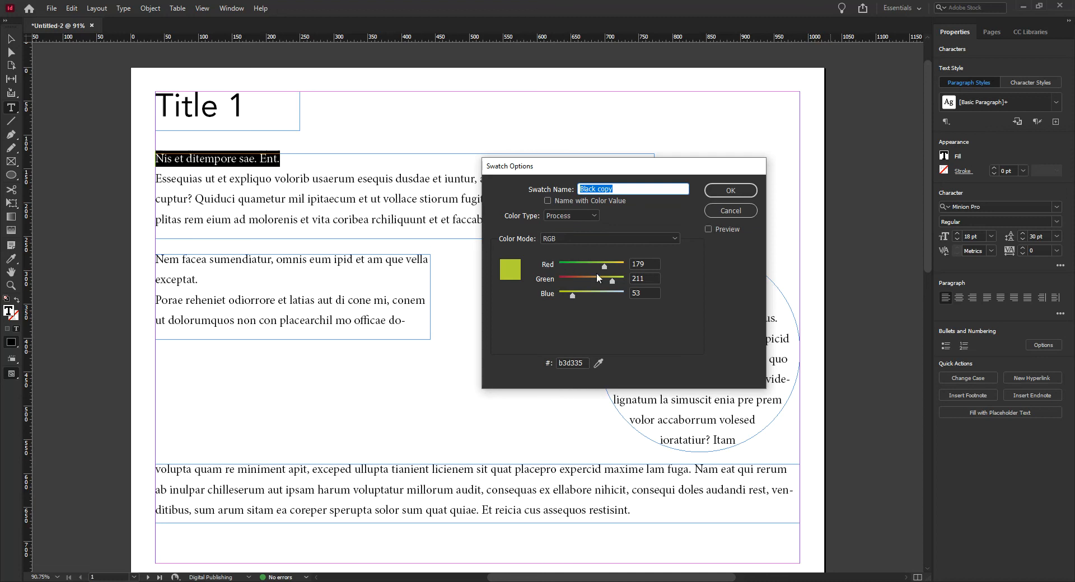
pyautogui.moveTo(604, 267); pyautogui.dragTo(621, 295)
pyautogui.click(503, 263)
# Name the new swatch Light Blue
pyautogui.write('Po')
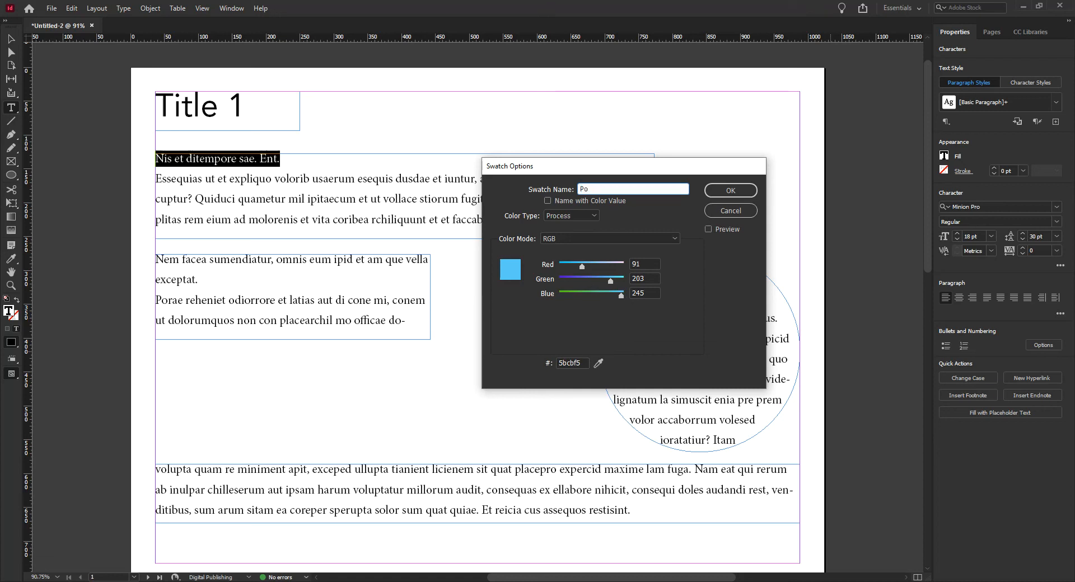
pyautogui.write('wder')
pyautogui.press('BackSpace')
pyautogui.press('BackSpace')
pyautogui.press('BackSpace')
pyautogui.press('BackSpace')
pyautogui.press('BackSpace')
pyautogui.press('BackSpace')
pyautogui.write('Light Blue')
# Examine the Process and Spot color types available for the swatch, keeping Process
pyautogui.click(575, 214)
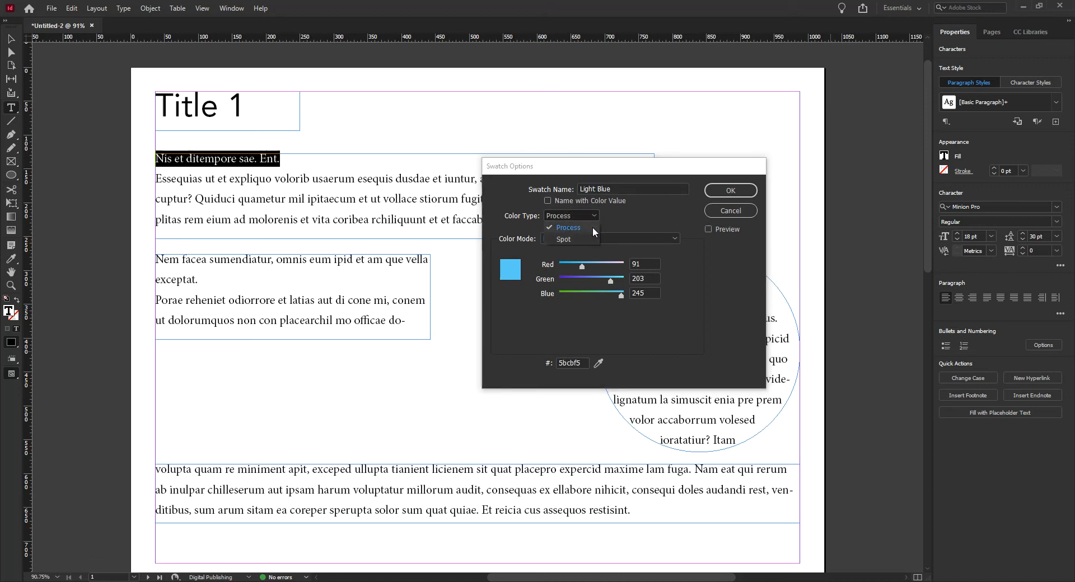
pyautogui.click(614, 216)
pyautogui.click(569, 215)
pyautogui.click(576, 229)
pyautogui.click(579, 215)
pyautogui.click(578, 228)
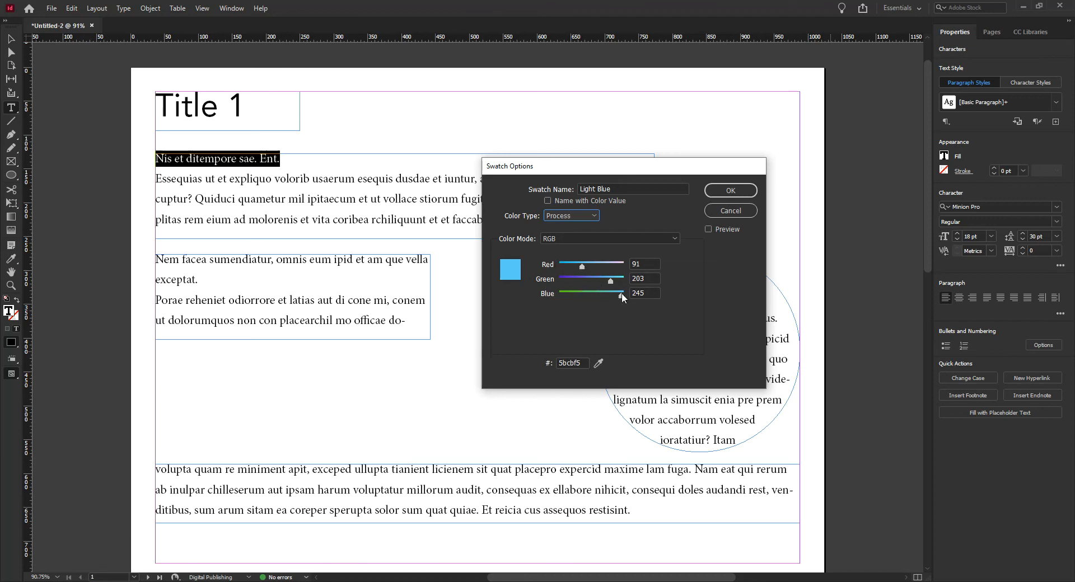
# Have the swatch named by its color value, save it for the selected line's fill and deselect the text
pyautogui.click(548, 201)
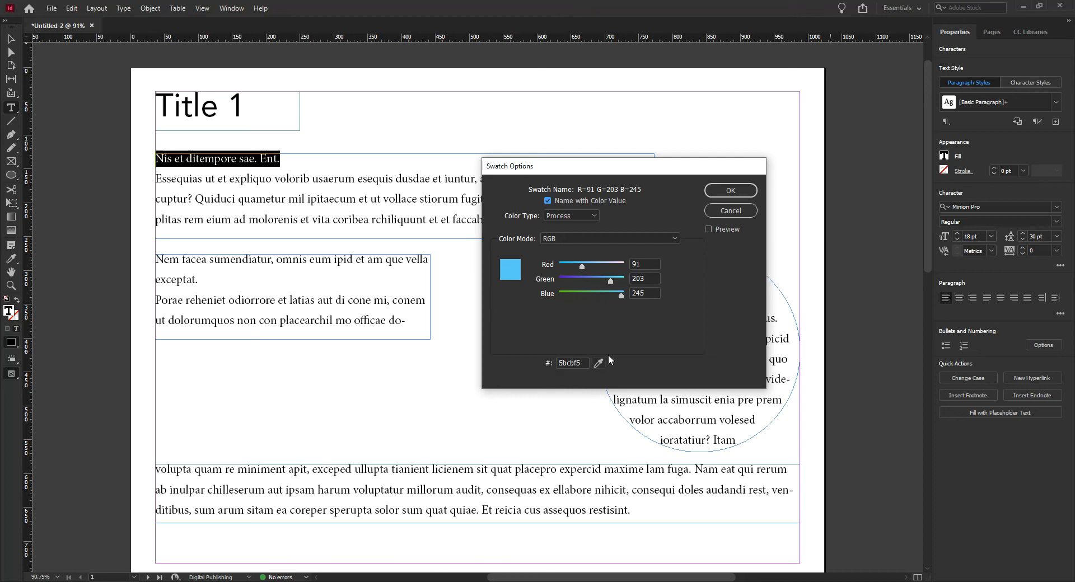
pyautogui.click(731, 191)
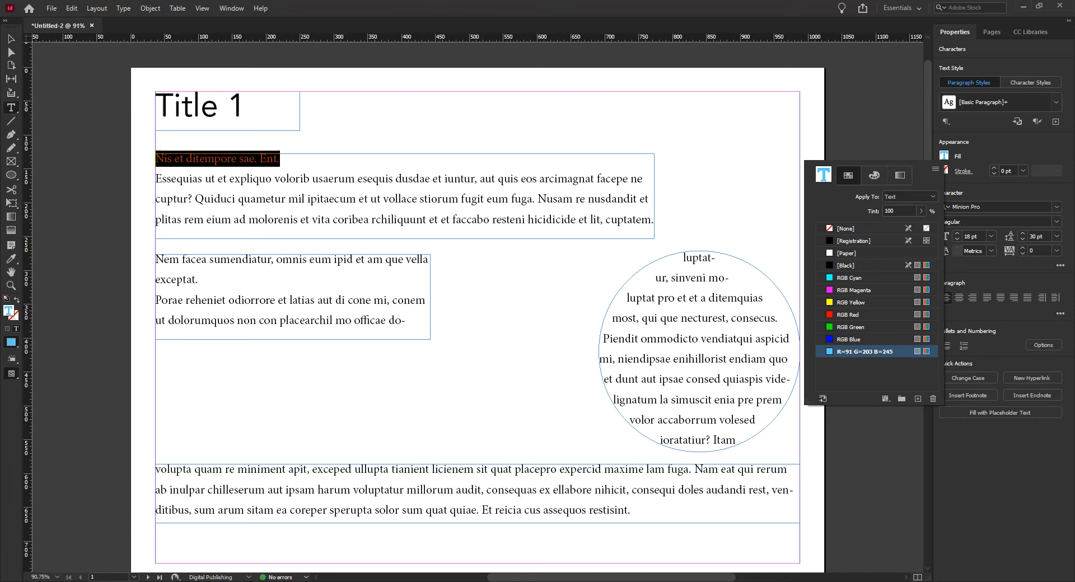
pyautogui.click(16, 48)
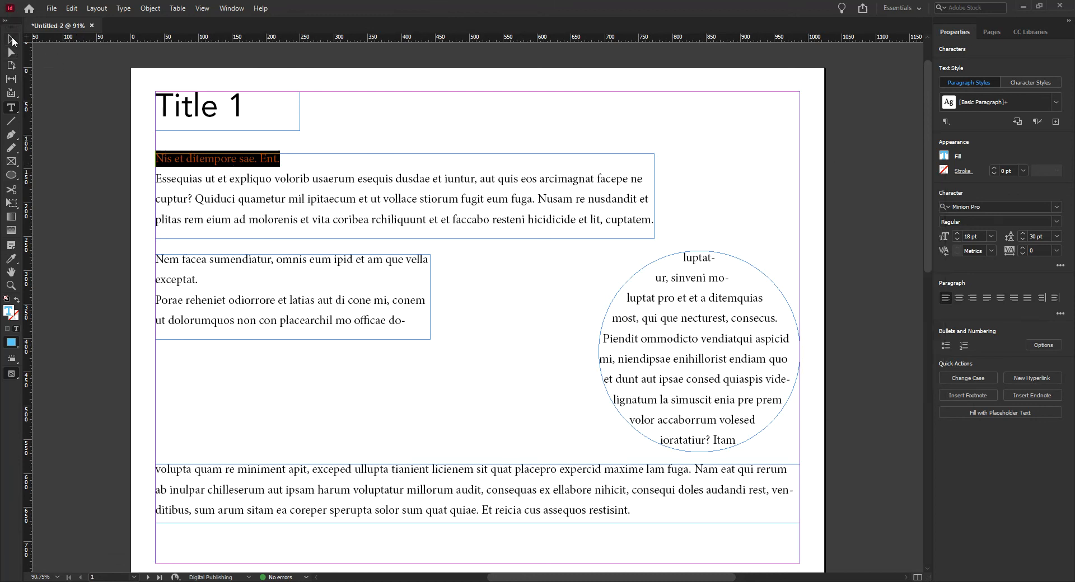
pyautogui.click(12, 37)
pyautogui.click(82, 94)
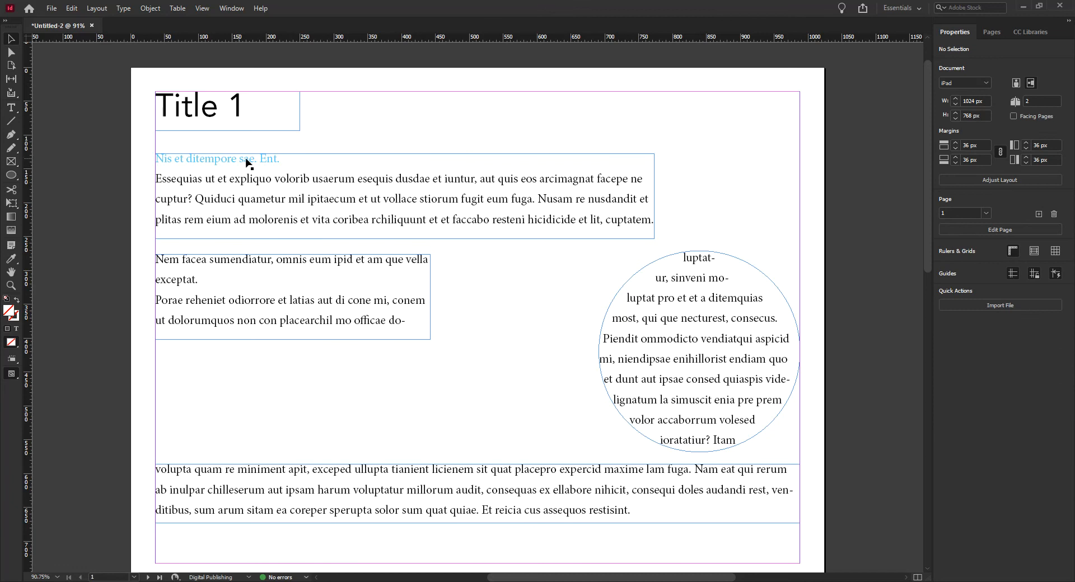
# Enlarge the light blue first line to 48 pt, reduce its font size to 36 pt and deselect it
pyautogui.doubleClick(270, 162)
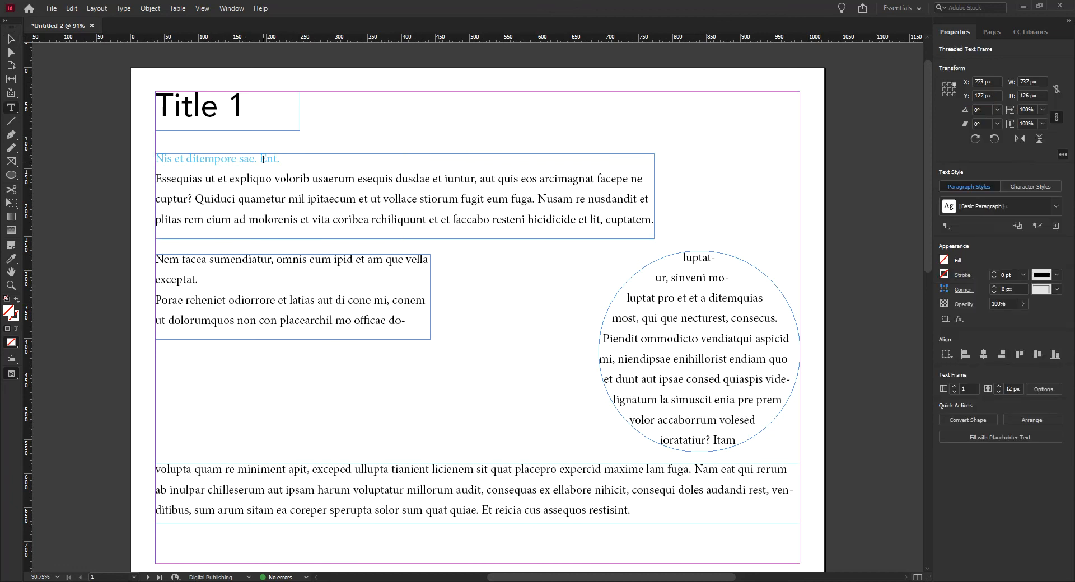
pyautogui.moveTo(282, 159); pyautogui.dragTo(123, 158)
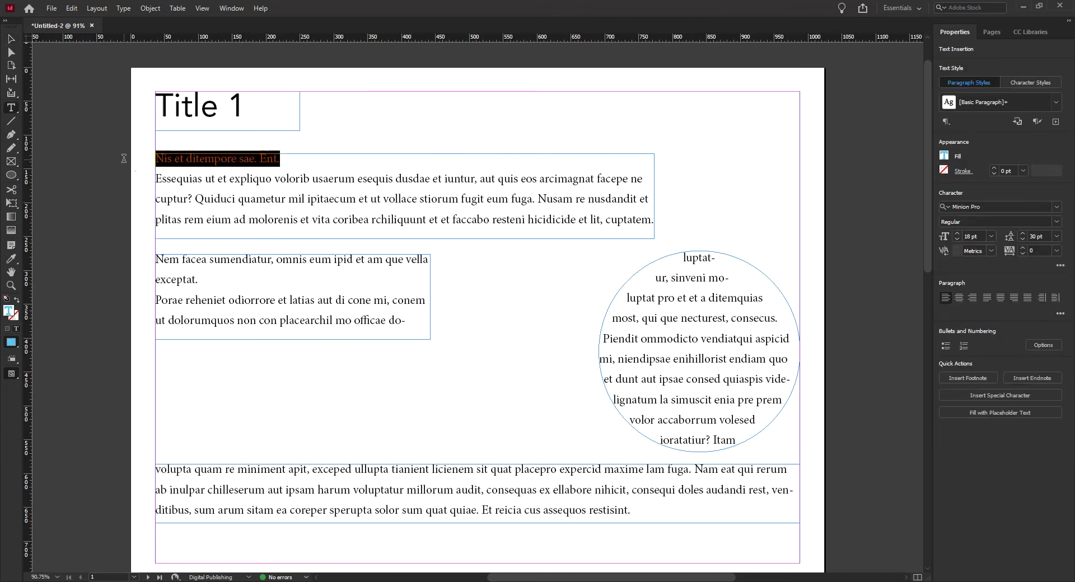
pyautogui.click(991, 235)
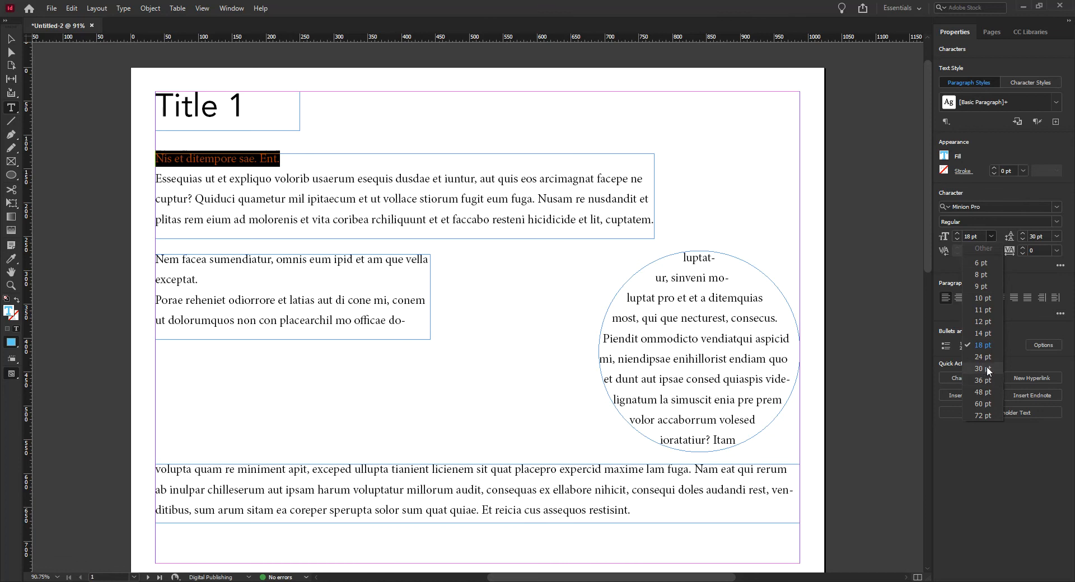
pyautogui.click(985, 392)
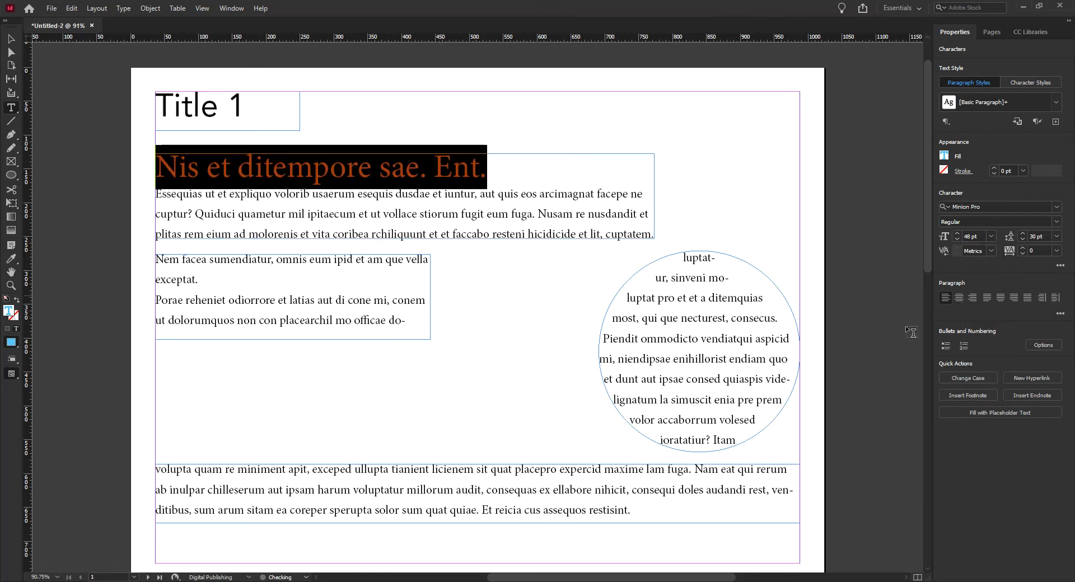
pyautogui.click(990, 236)
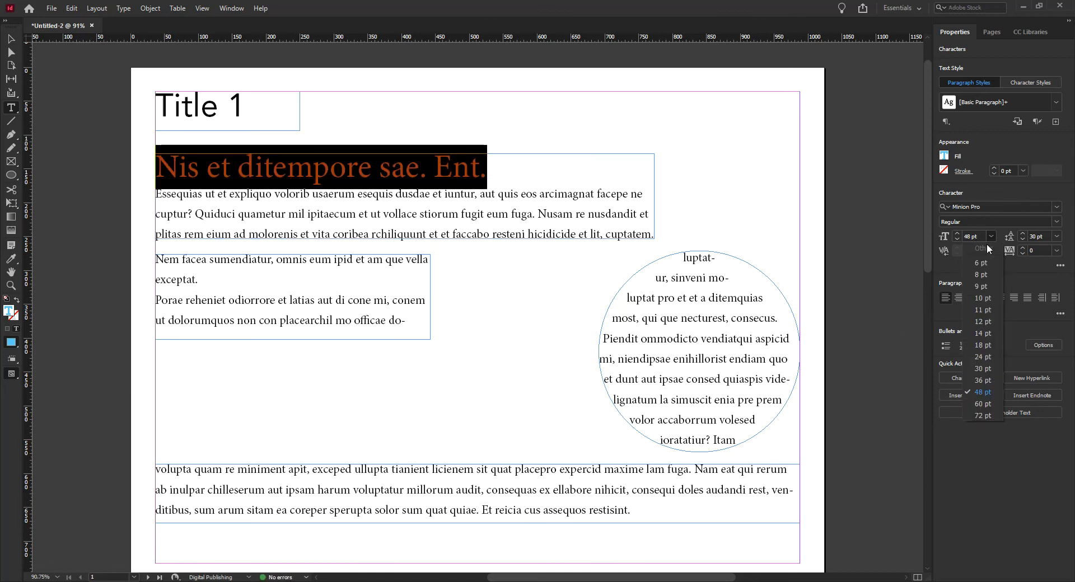
pyautogui.click(978, 381)
pyautogui.click(11, 39)
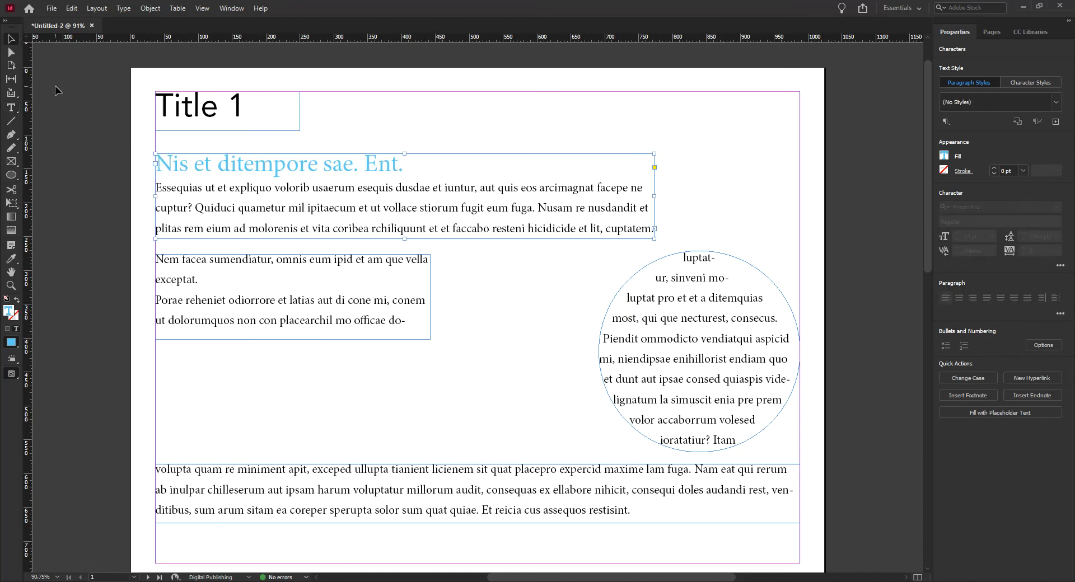
pyautogui.click(55, 87)
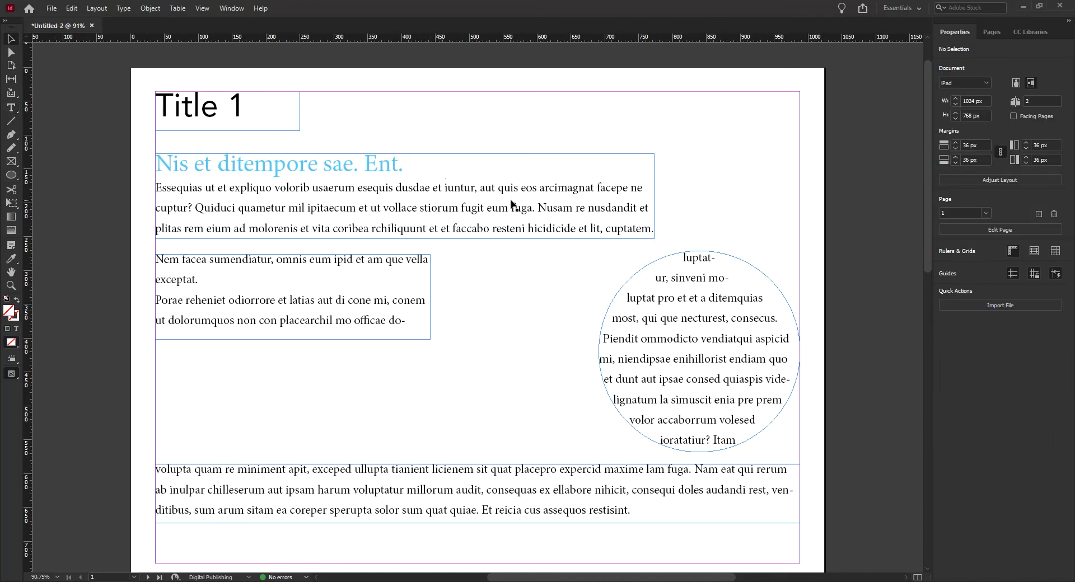
# Create a new paragraph style named Titles from the formatting of the light blue first line
pyautogui.doubleClick(410, 171)
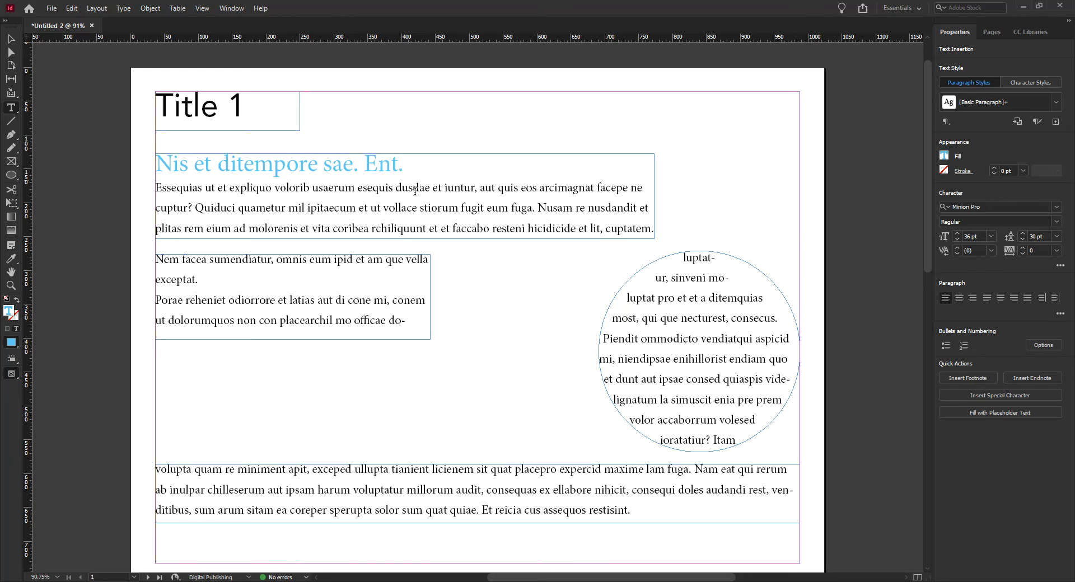
pyautogui.moveTo(404, 166); pyautogui.dragTo(151, 170)
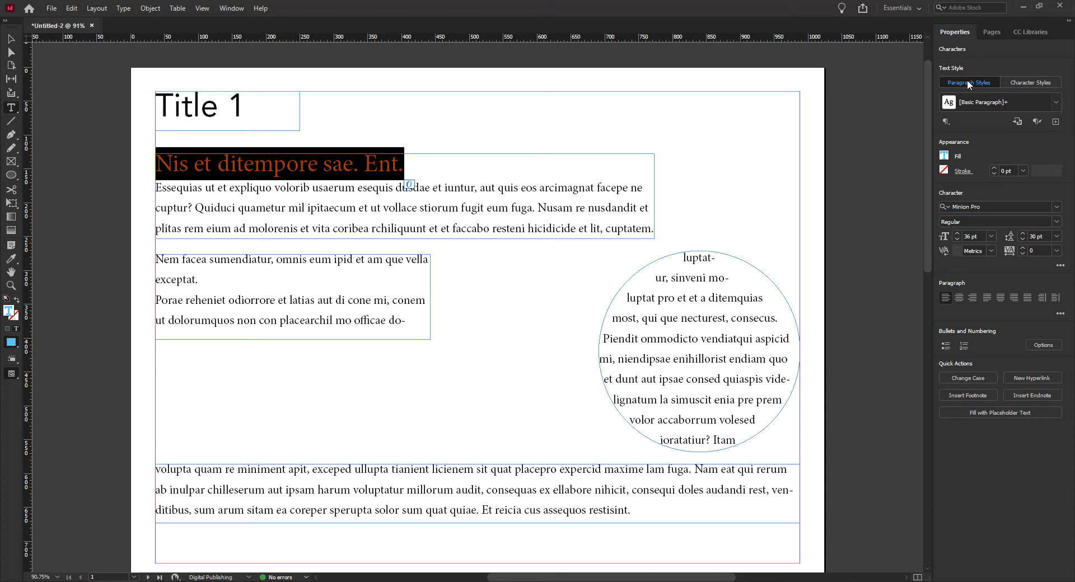
pyautogui.click(1055, 102)
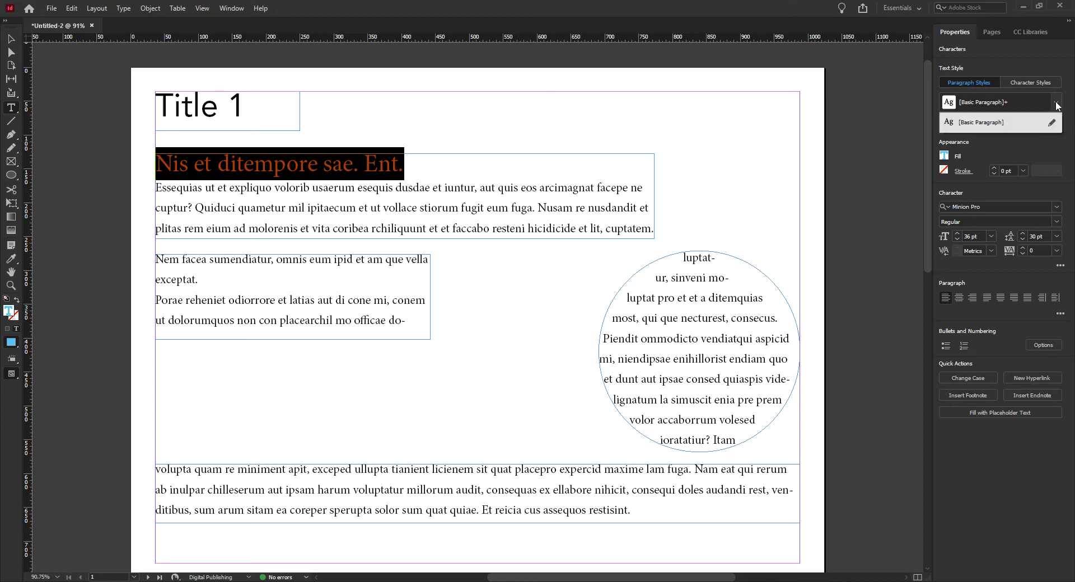
pyautogui.click(1056, 103)
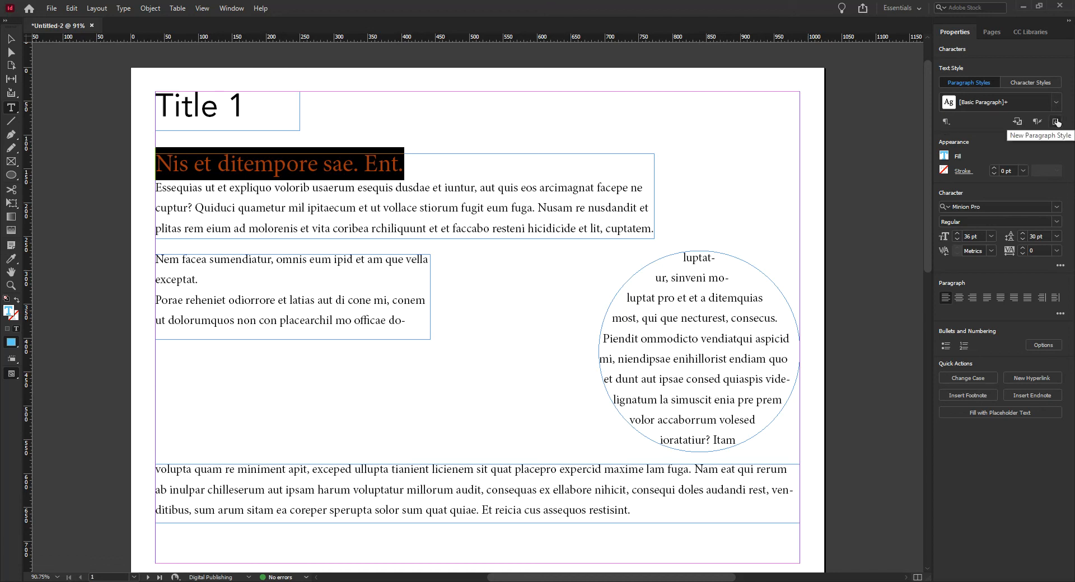
pyautogui.click(1055, 122)
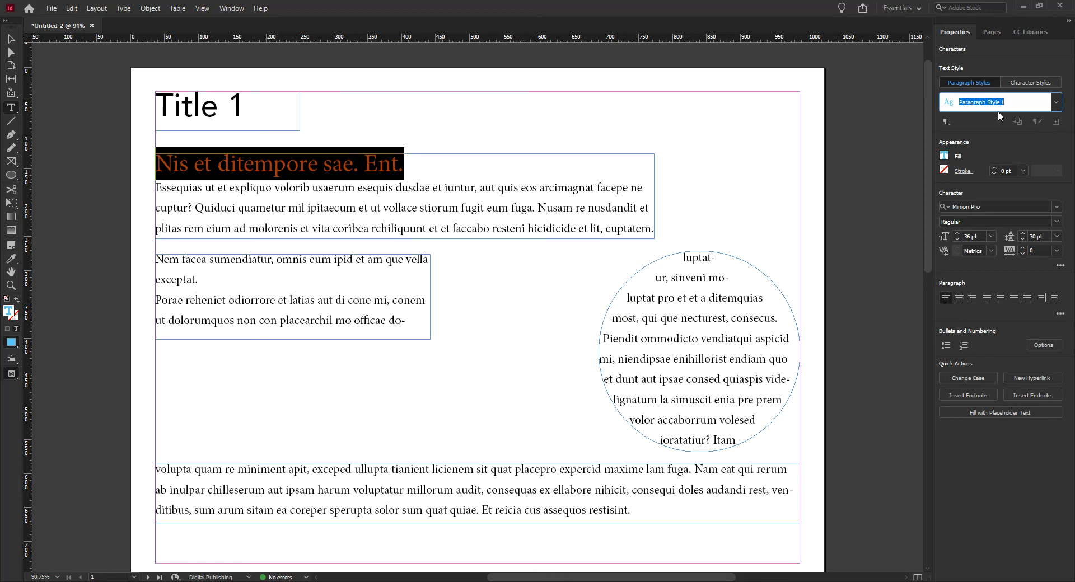
pyautogui.write('Titles')
pyautogui.press('Return')
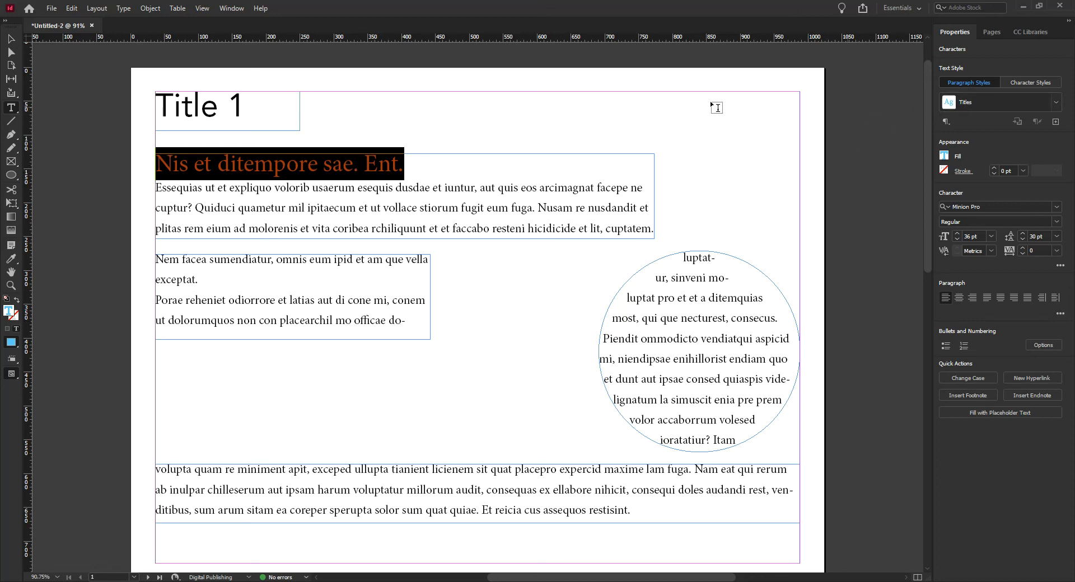
# Break the second frame's paragraph after "cone mi," and apply the Titles paragraph style to the text from "Porae" up to the break
pyautogui.click(296, 159)
pyautogui.moveTo(406, 166); pyautogui.dragTo(143, 163)
pyautogui.click(386, 301)
pyautogui.press('Return')
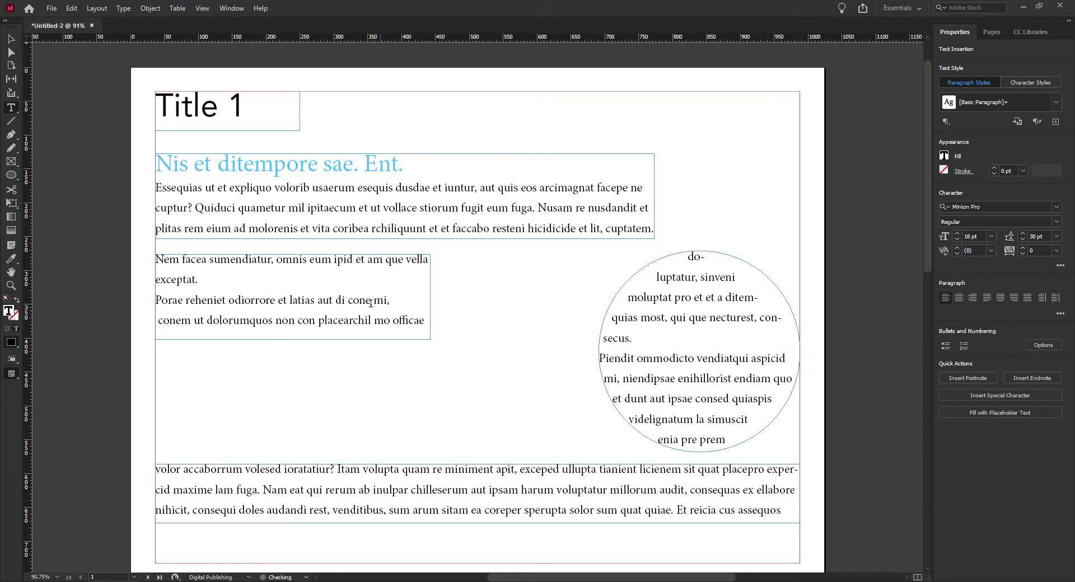
pyautogui.moveTo(389, 301); pyautogui.dragTo(155, 301)
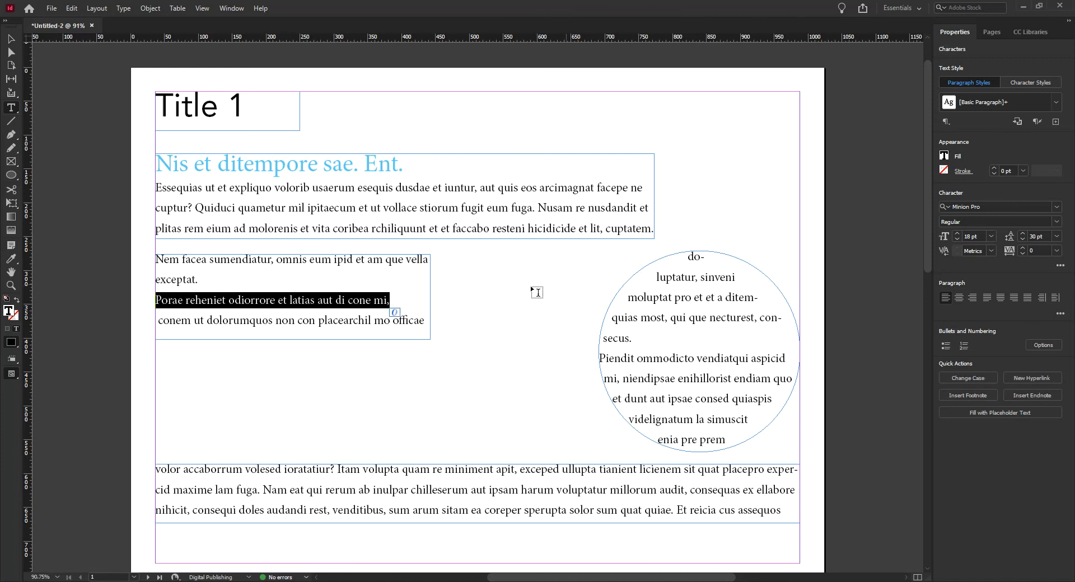
pyautogui.click(1056, 102)
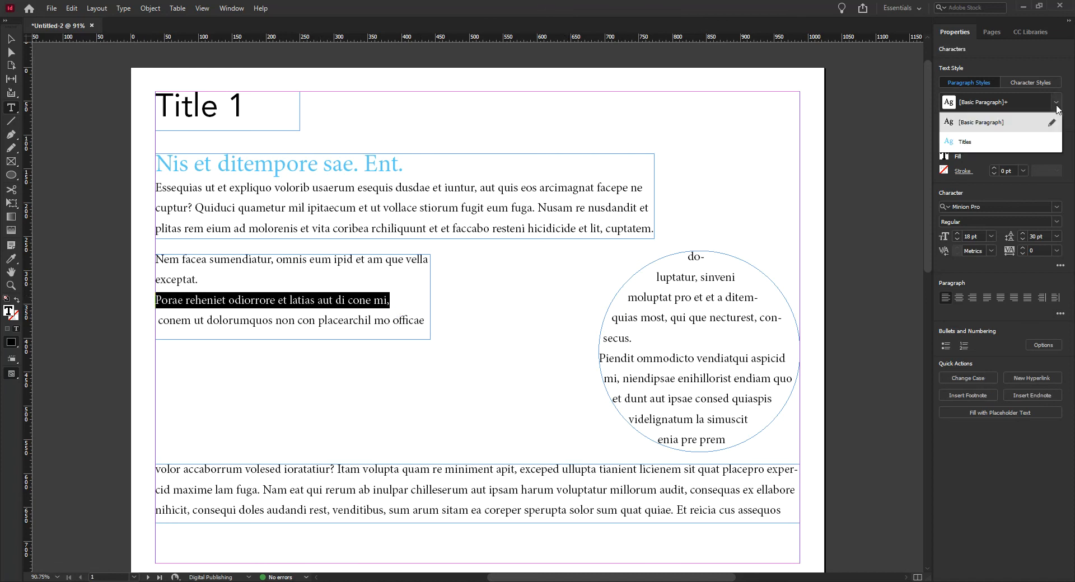
pyautogui.click(968, 141)
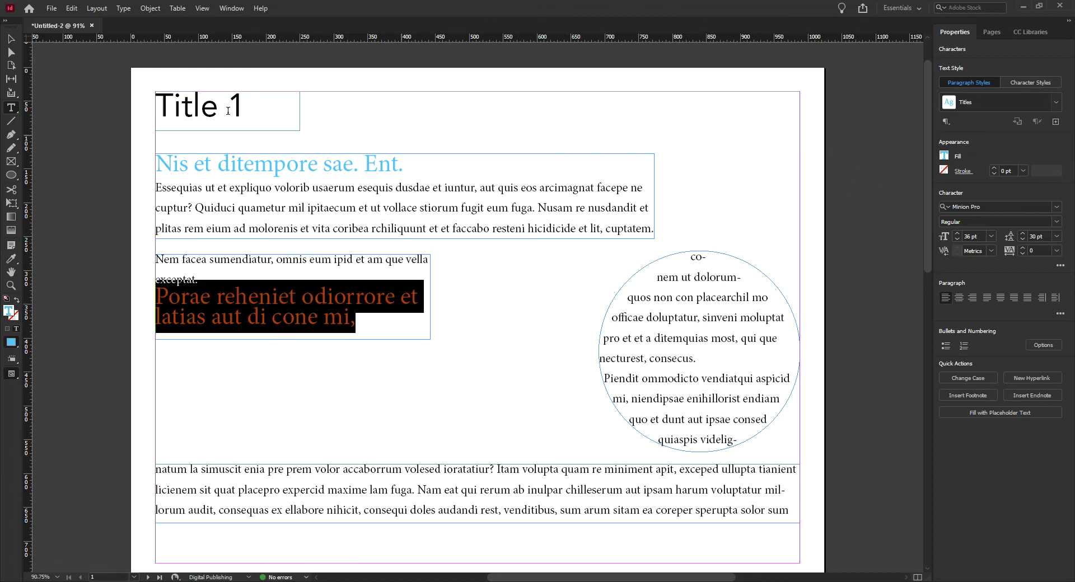
pyautogui.click(11, 38)
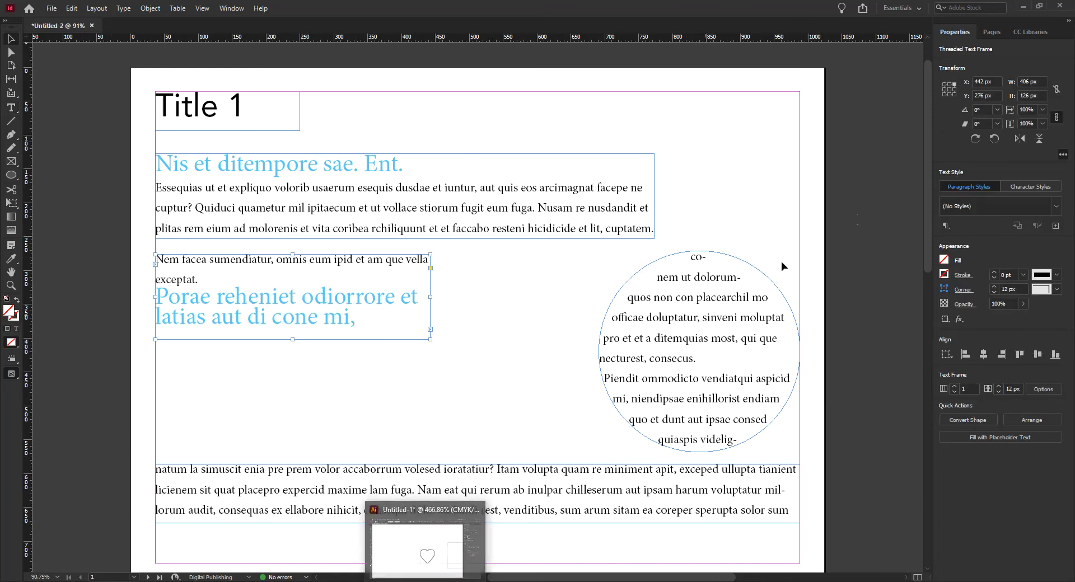
pyautogui.doubleClick(353, 321)
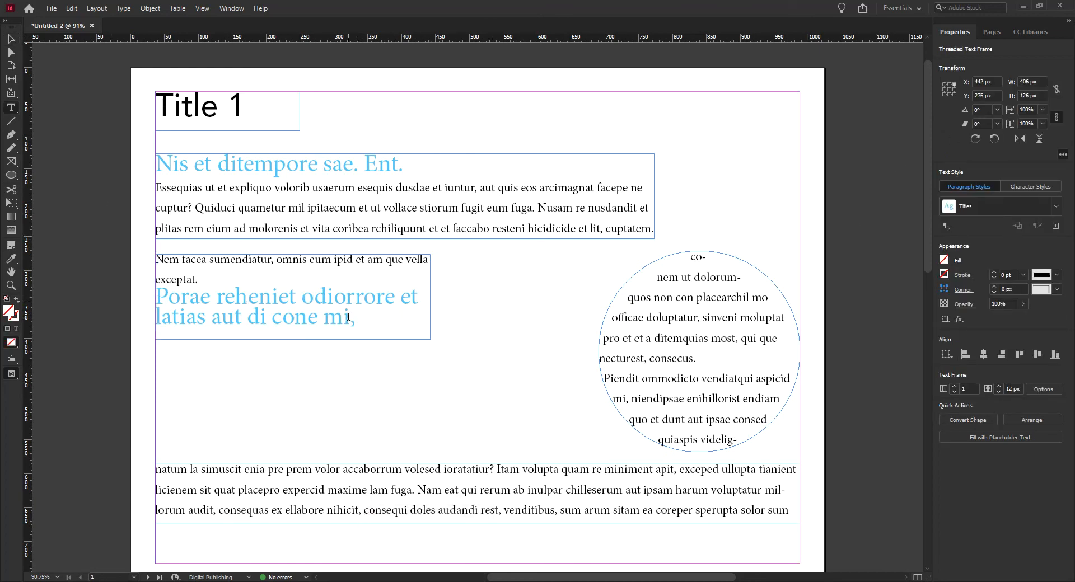
pyautogui.moveTo(235, 170); pyautogui.dragTo(191, 168)
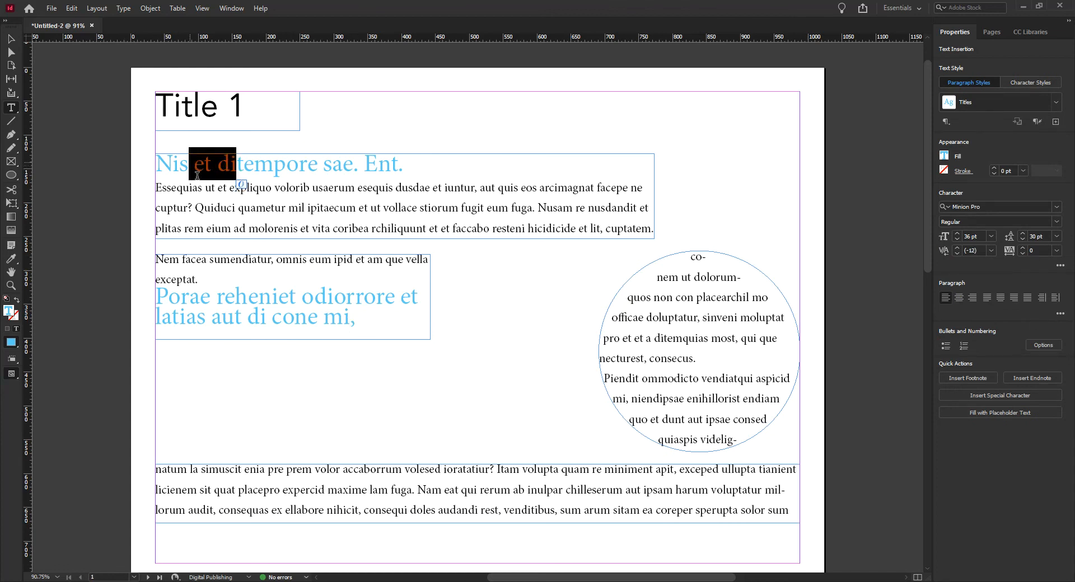
pyautogui.moveTo(354, 321); pyautogui.dragTo(143, 299)
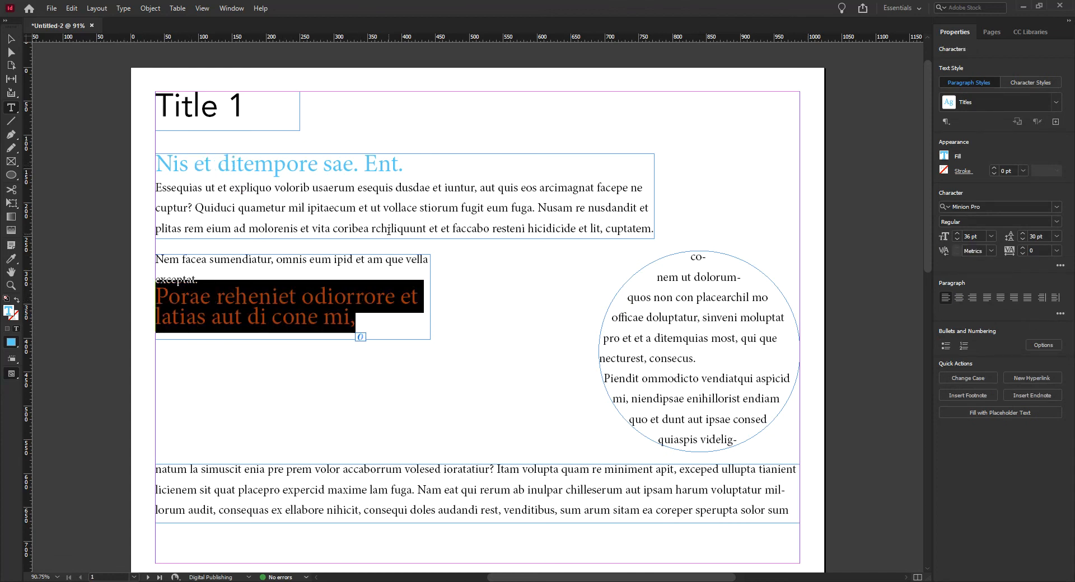
# Select the heading "Nis et ditempore sae. Ent." and open the Titles paragraph style's options for editing
pyautogui.moveTo(403, 163); pyautogui.dragTo(154, 168)
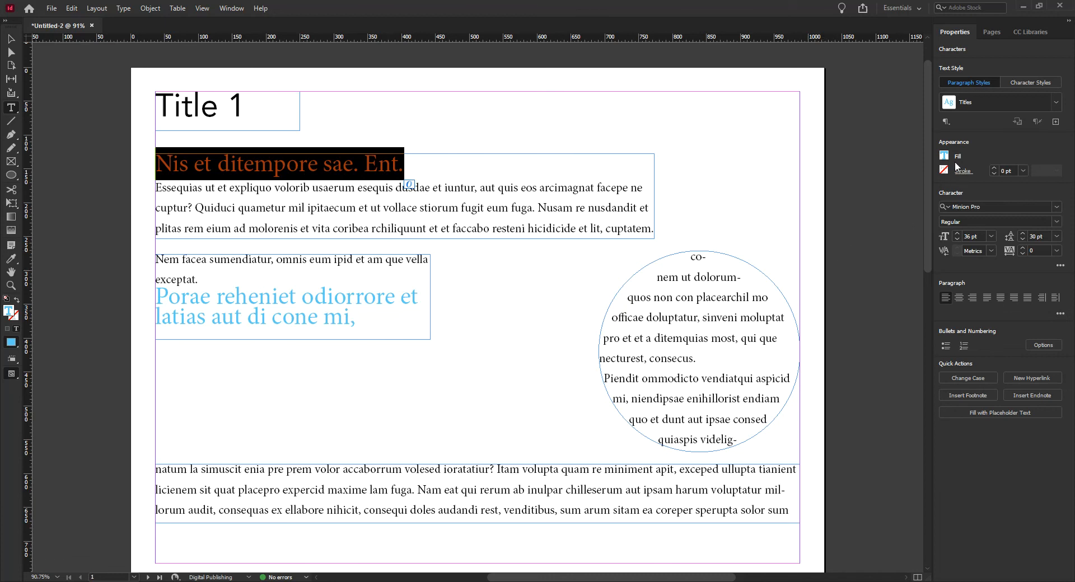
pyautogui.click(1057, 102)
pyautogui.click(979, 99)
pyautogui.click(979, 98)
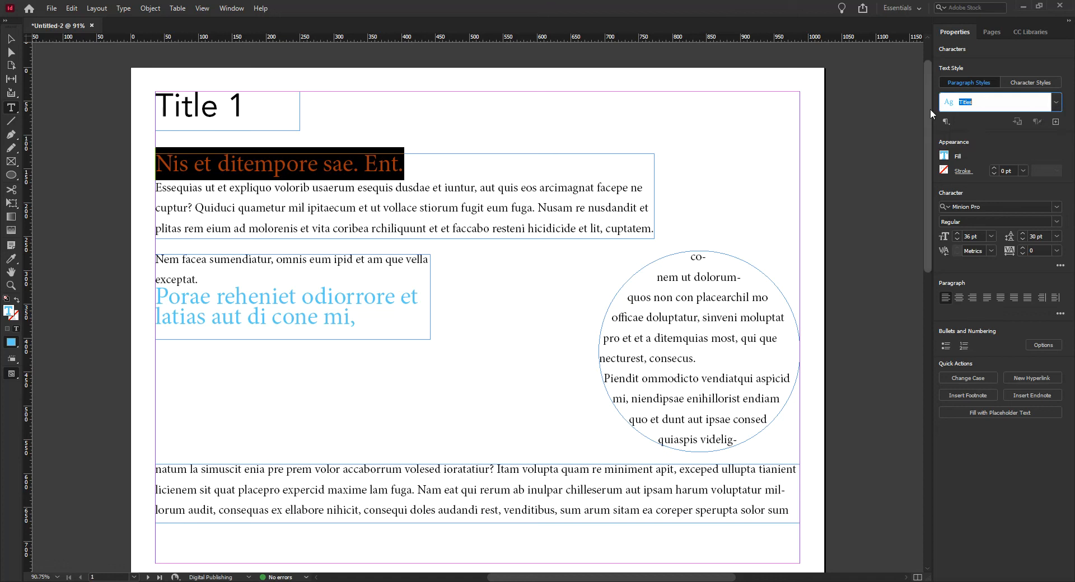
pyautogui.click(1056, 102)
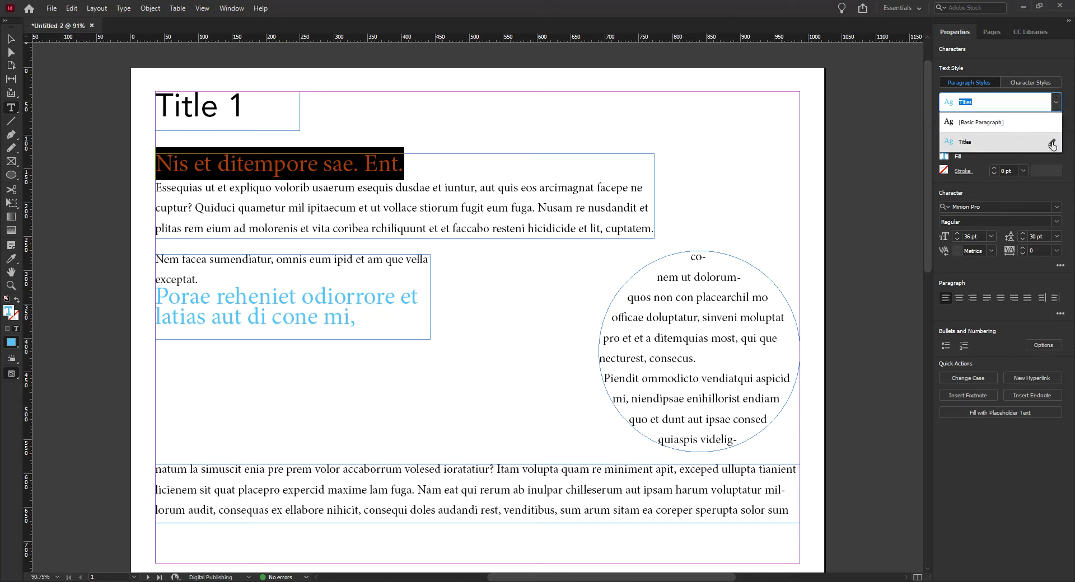
pyautogui.click(1052, 145)
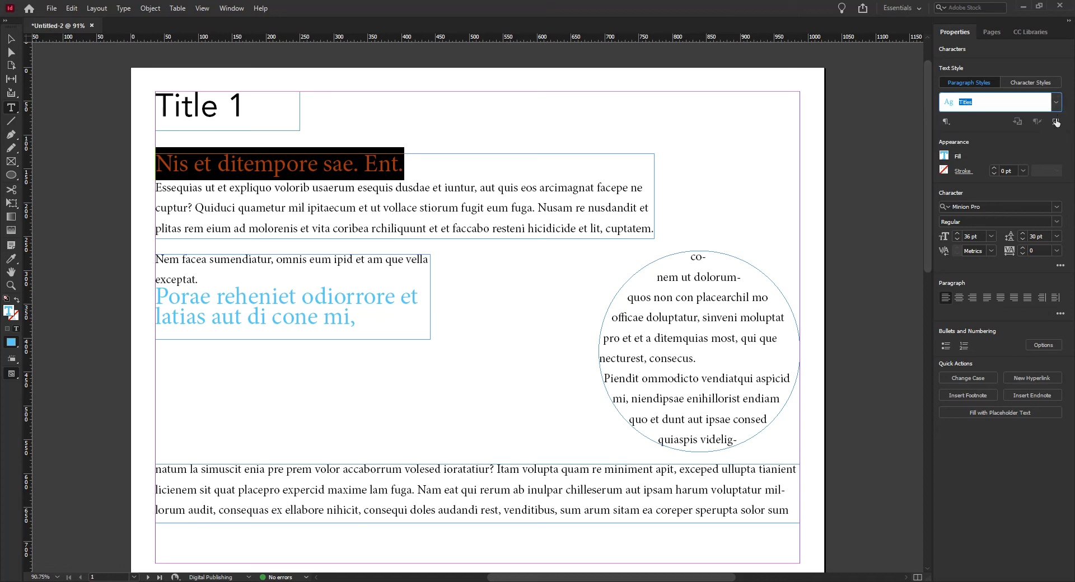
pyautogui.click(1055, 101)
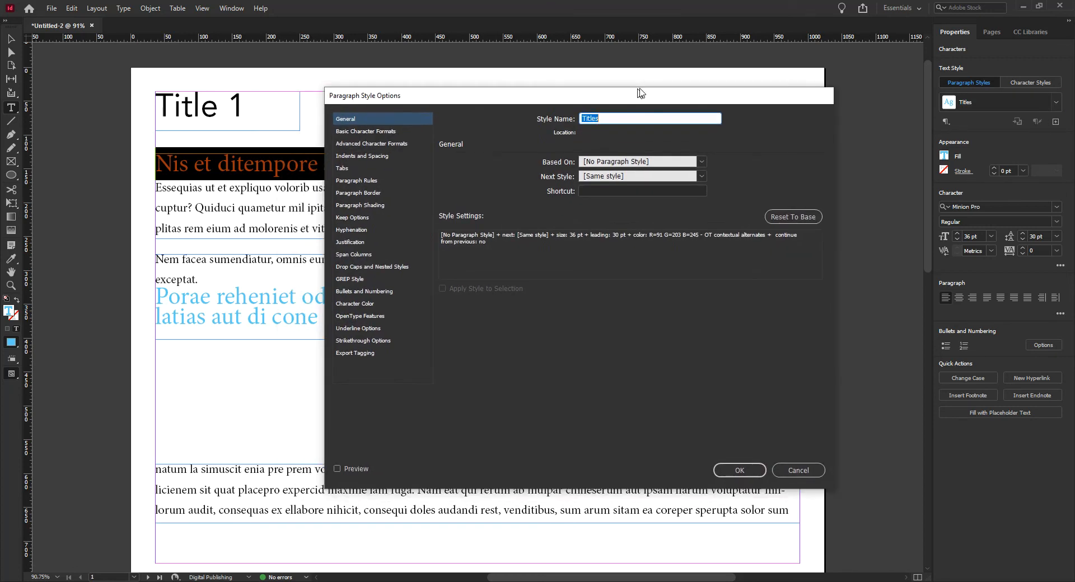
# Turn on the preview and set the Titles style's font family to Avenir LT Std in its basic character formats
pyautogui.click(383, 127)
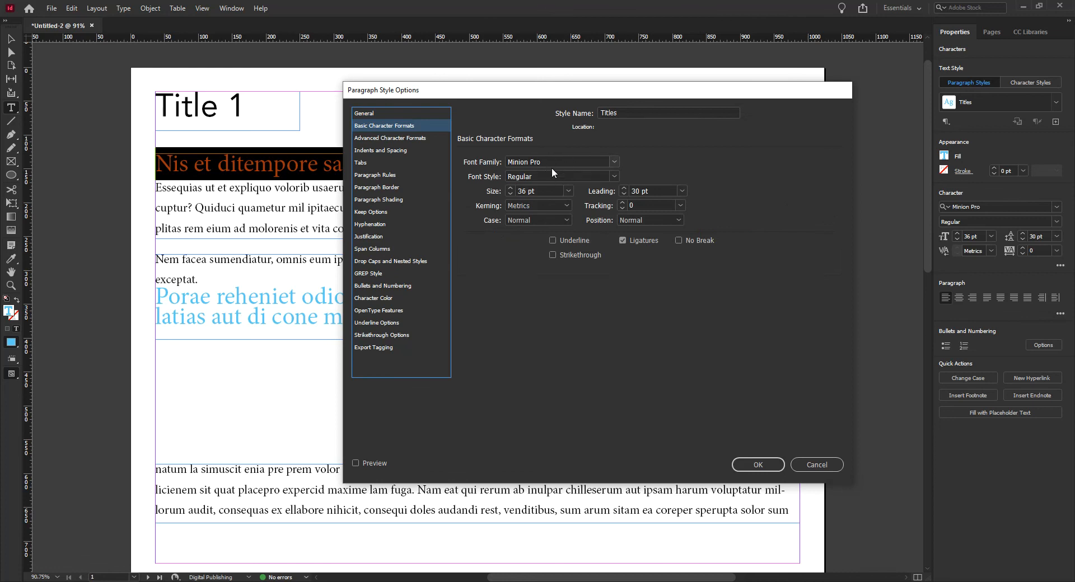
pyautogui.click(613, 162)
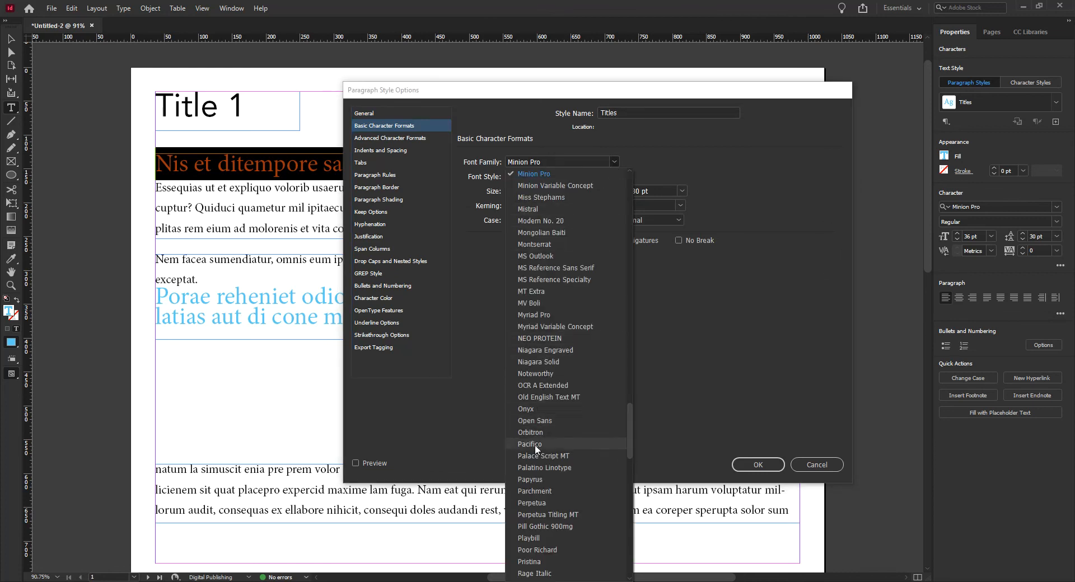
pyautogui.click(361, 445)
pyautogui.click(355, 464)
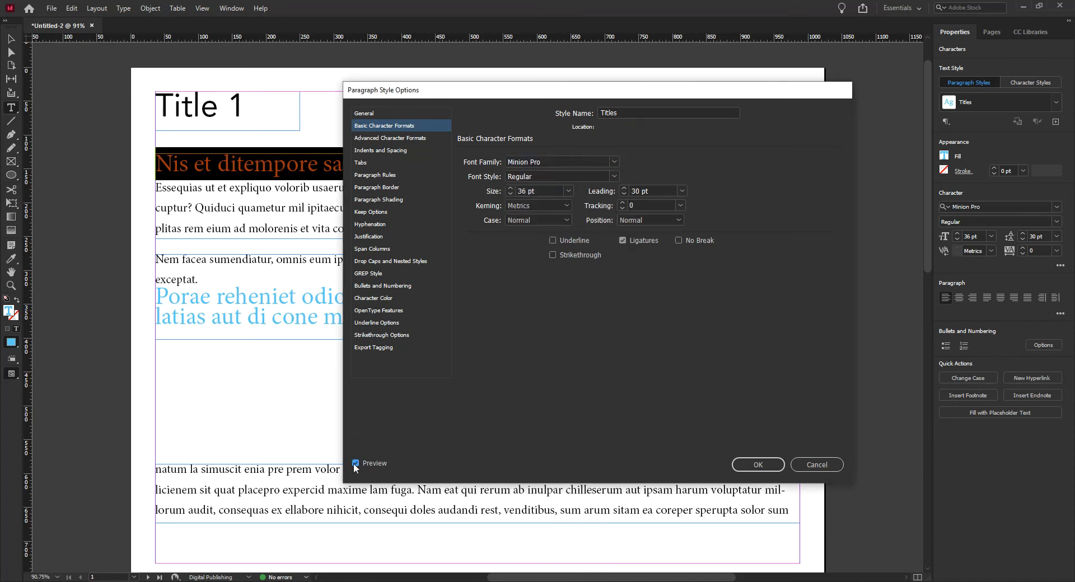
pyautogui.click(614, 159)
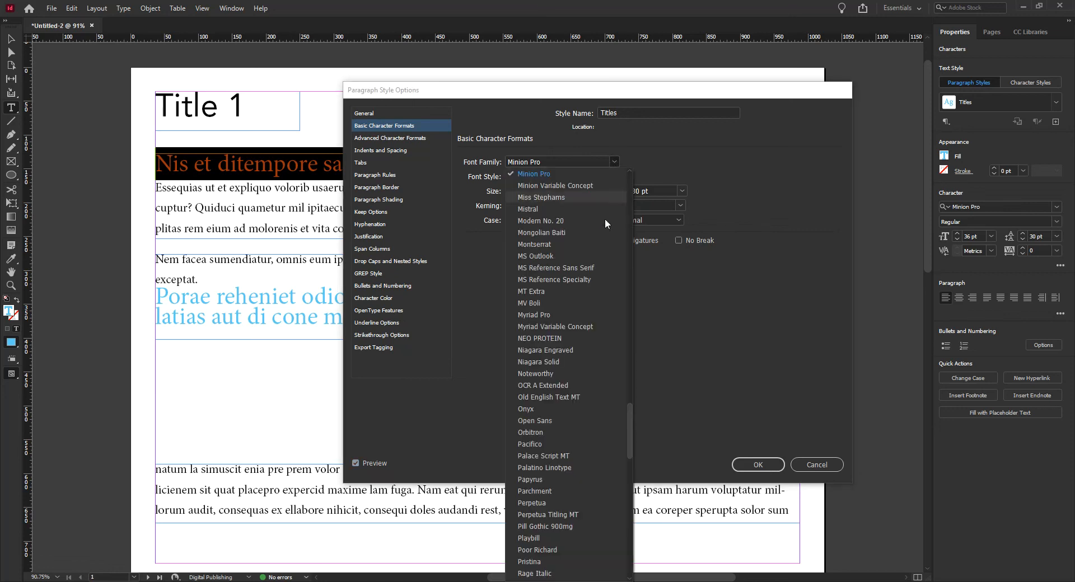
pyautogui.moveTo(631, 425); pyautogui.dragTo(648, 176)
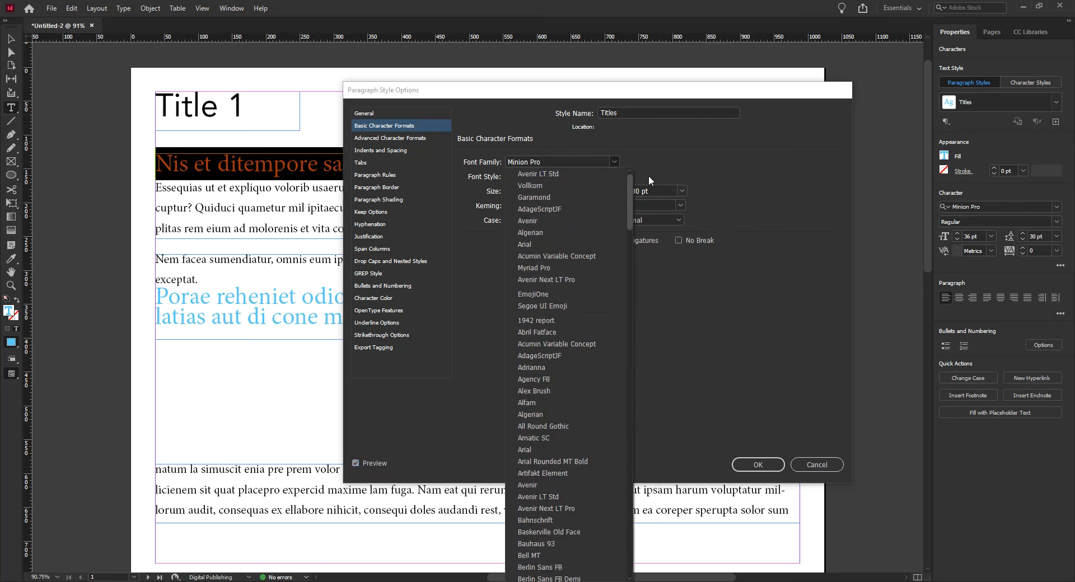
pyautogui.click(553, 173)
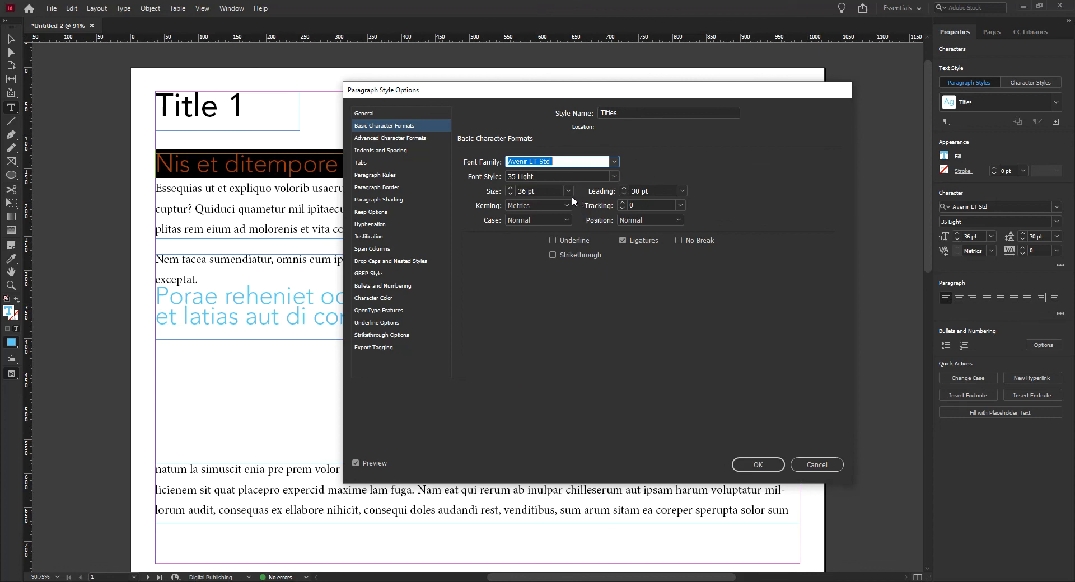
# Set the Titles style's character color to RGB Red and move the options dialog to check the headings on the page
pyautogui.click(376, 298)
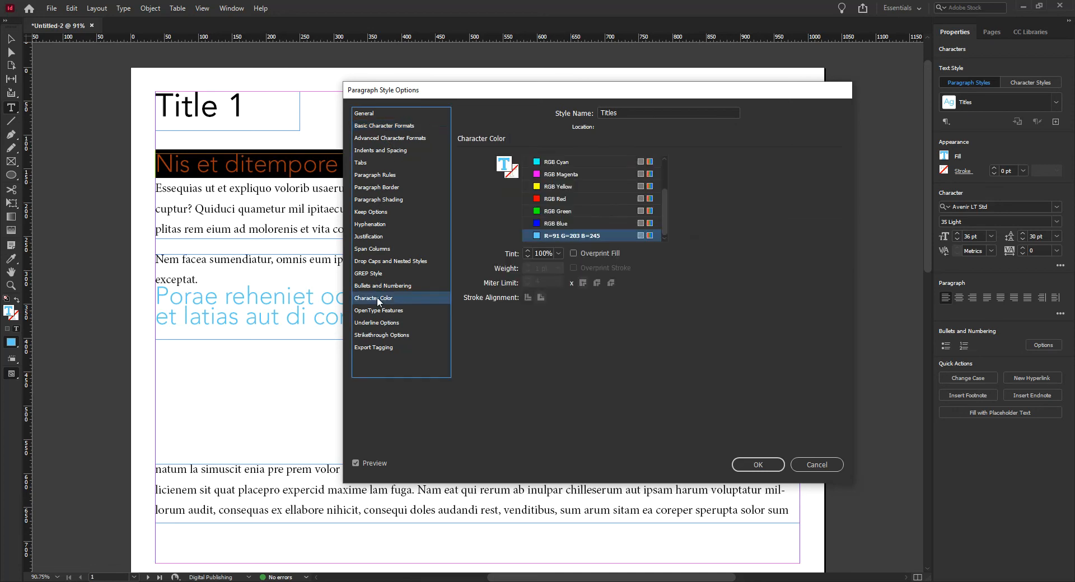
pyautogui.click(550, 198)
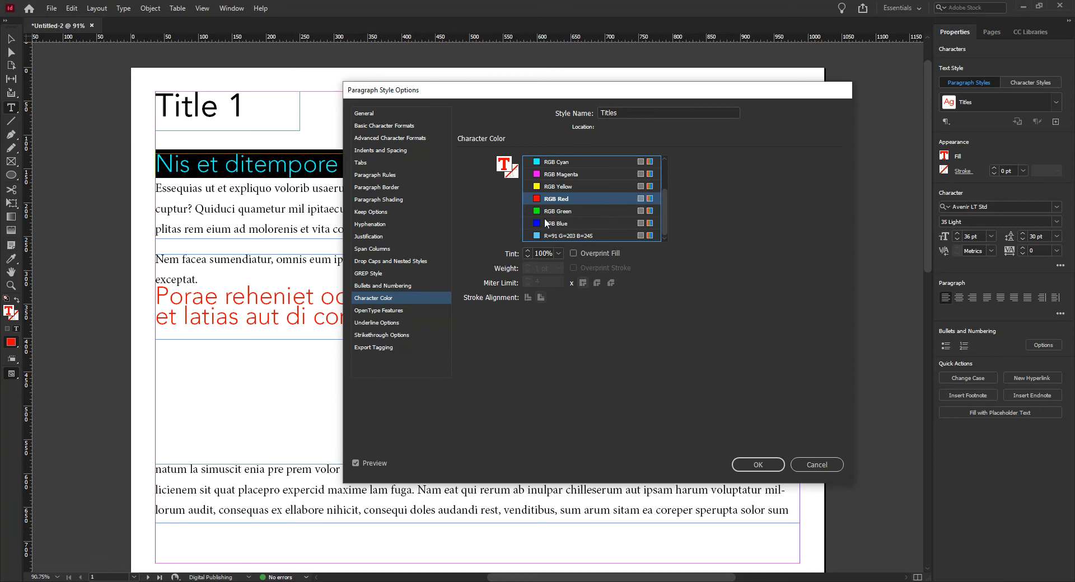
pyautogui.moveTo(511, 96); pyautogui.dragTo(656, 103)
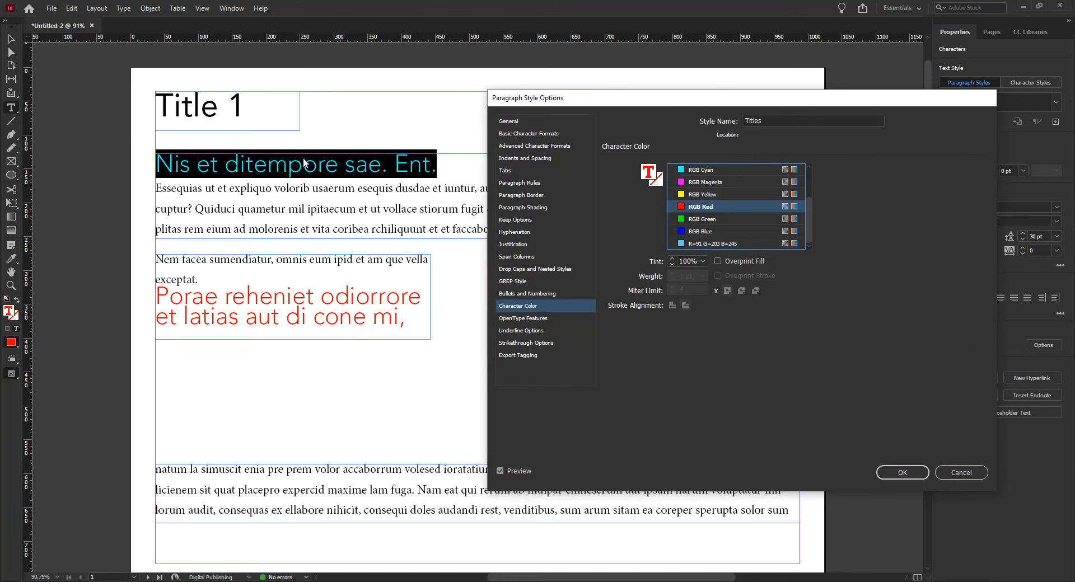
pyautogui.moveTo(686, 101); pyautogui.dragTo(589, 107)
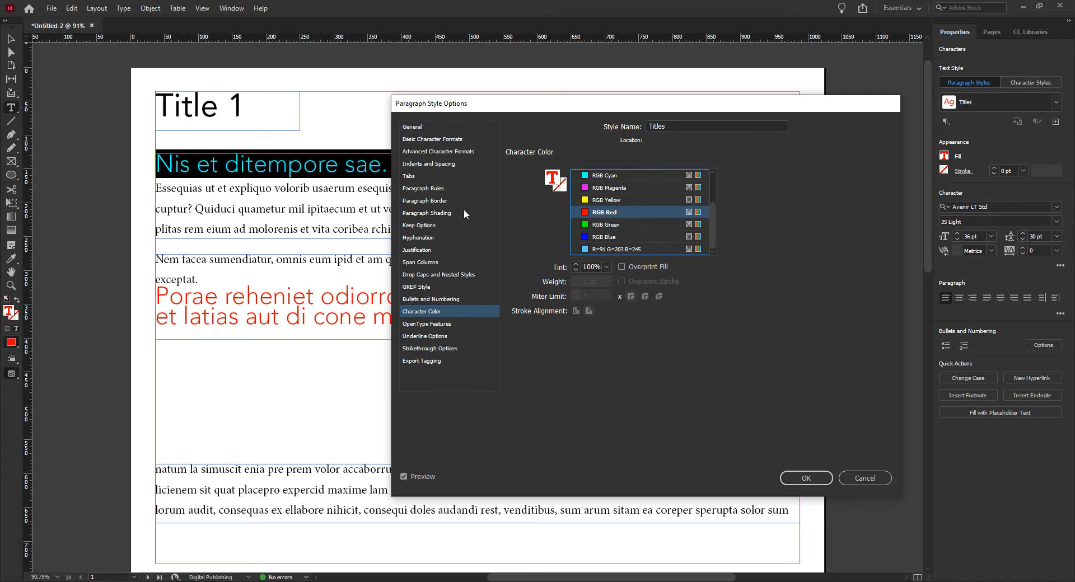
# Review the Titles style's general, basic and advanced character, indents and spacing, bullets and numbering, and character color settings
pyautogui.click(413, 139)
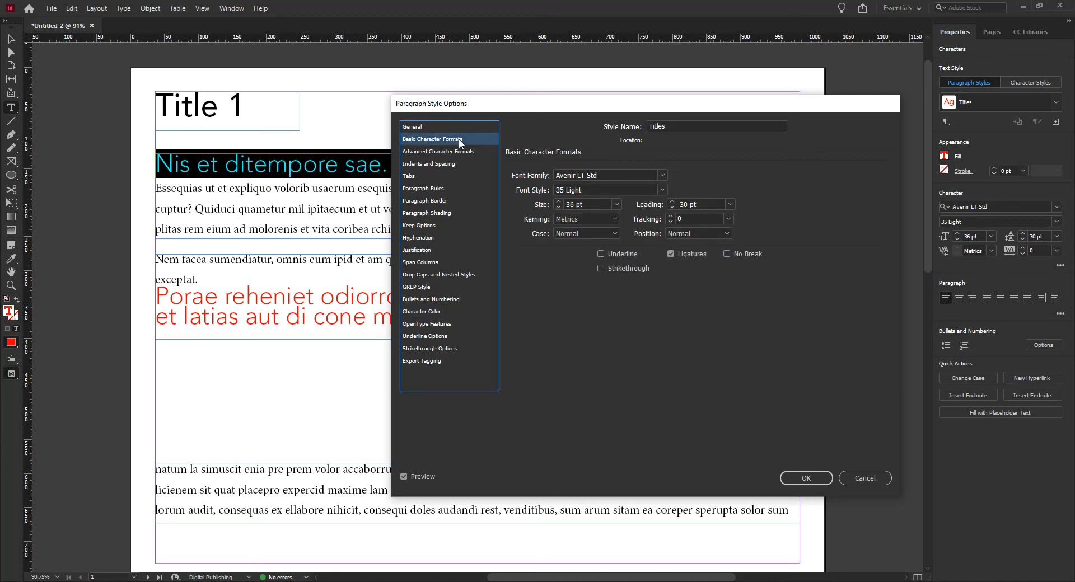
pyautogui.click(425, 126)
pyautogui.click(425, 138)
pyautogui.click(440, 153)
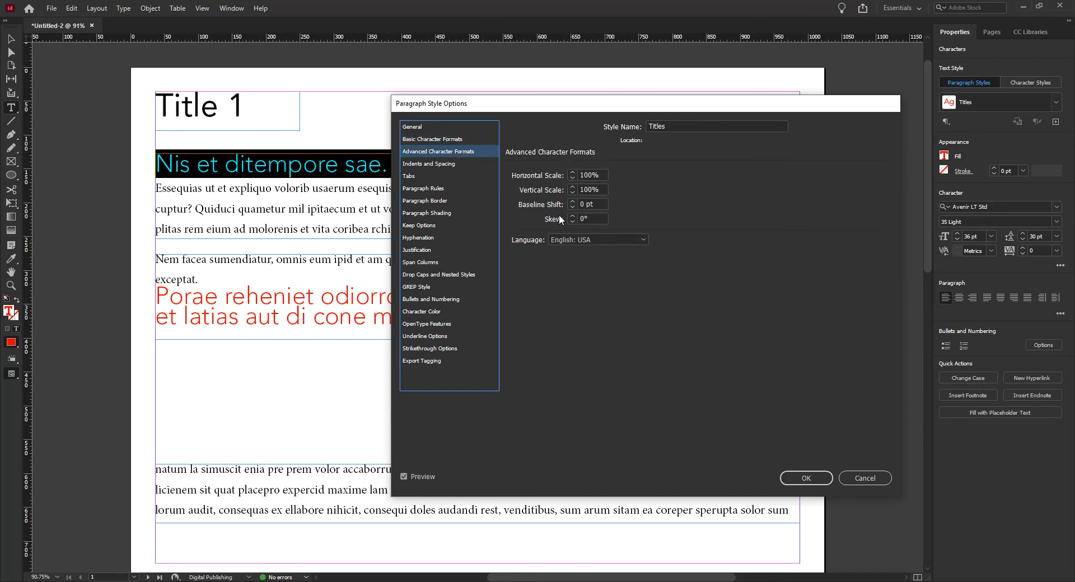
pyautogui.click(426, 165)
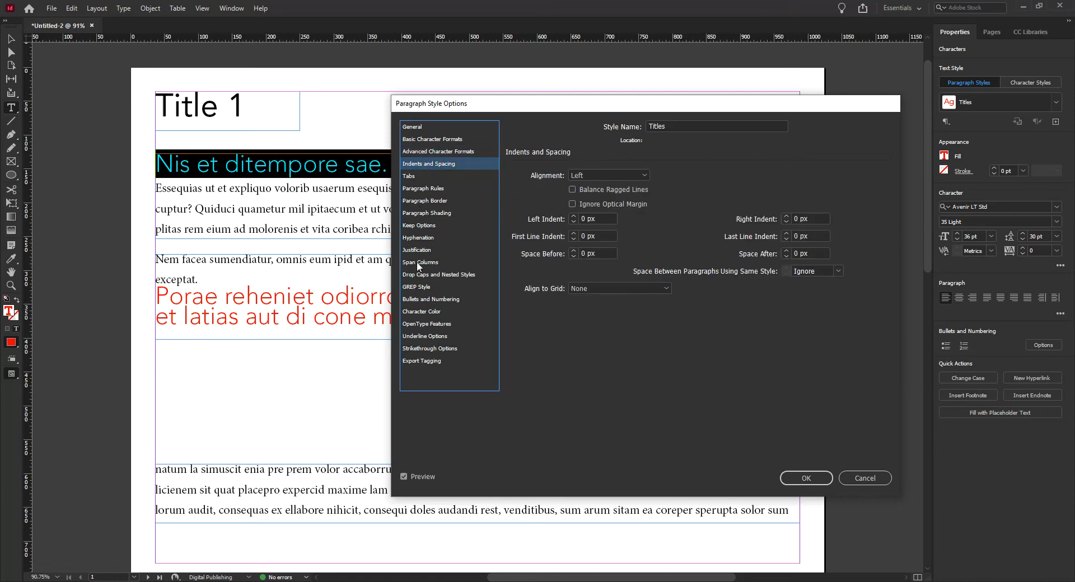
pyautogui.click(418, 299)
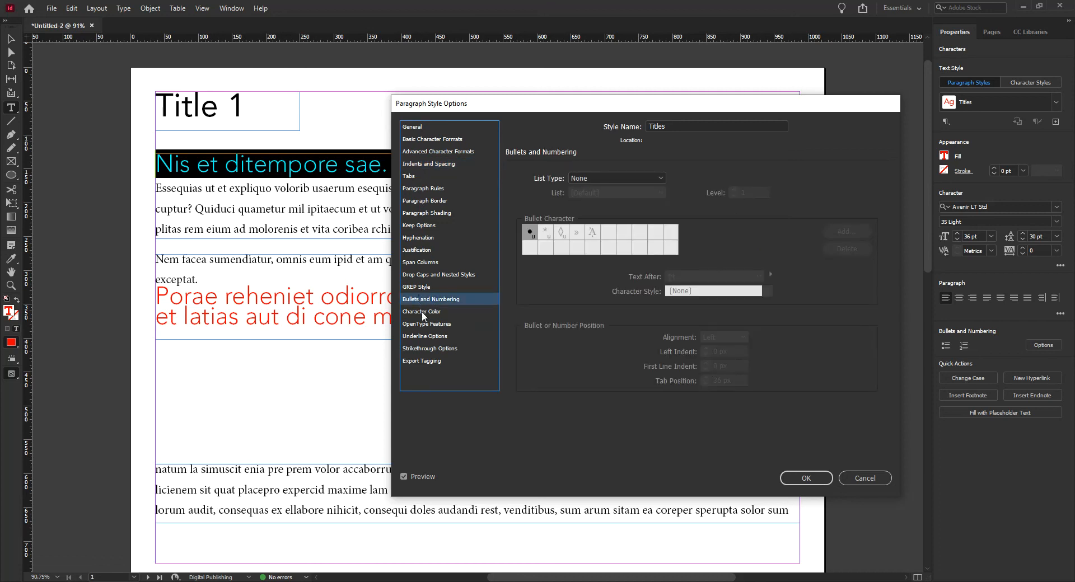
pyautogui.click(423, 314)
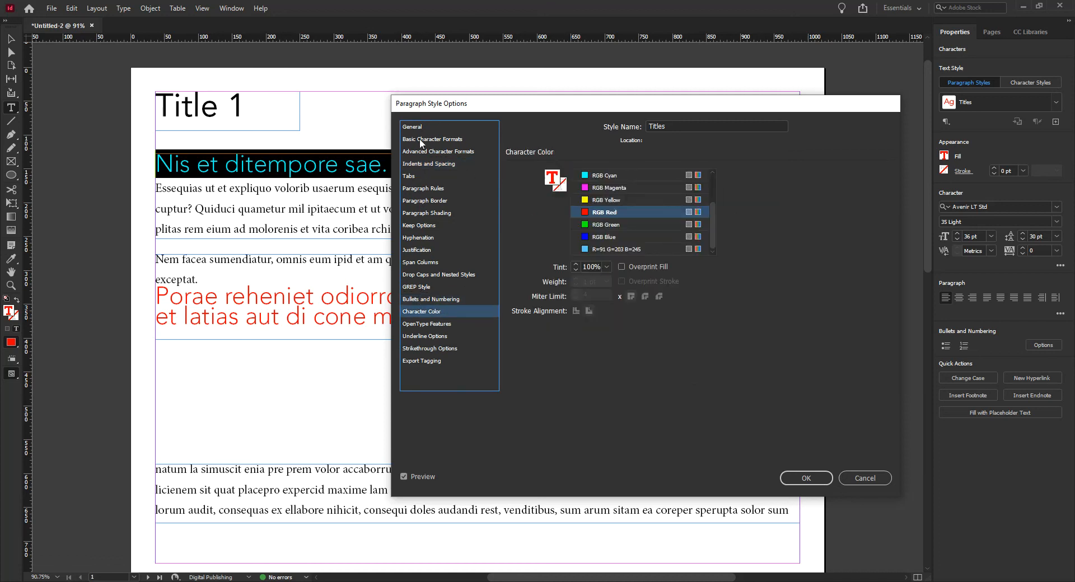